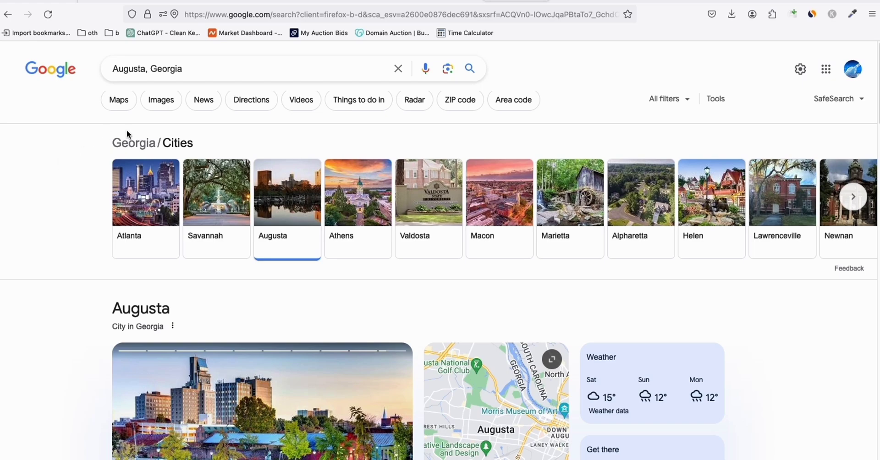
# Review the Augusta, Georgia Google results, then switch to the Ahrefs 'city of augusta' overview.
pyautogui.doubleClick(169, 71)
pyautogui.click(39, 152)
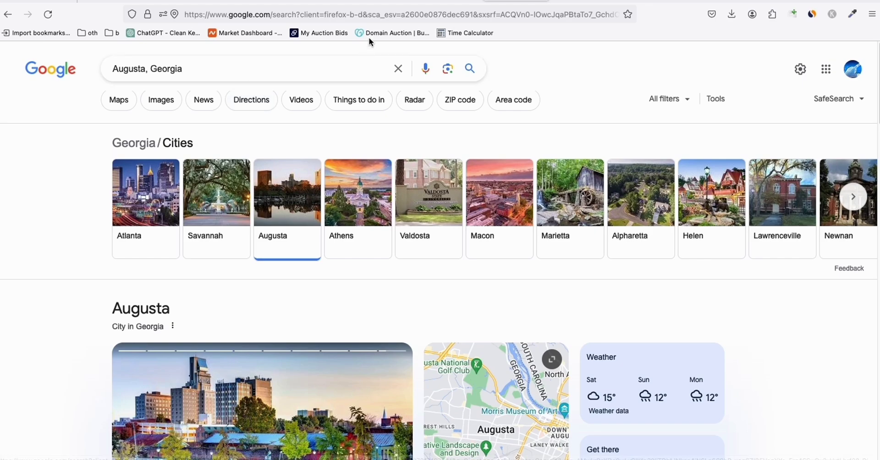
pyautogui.click(380, 4)
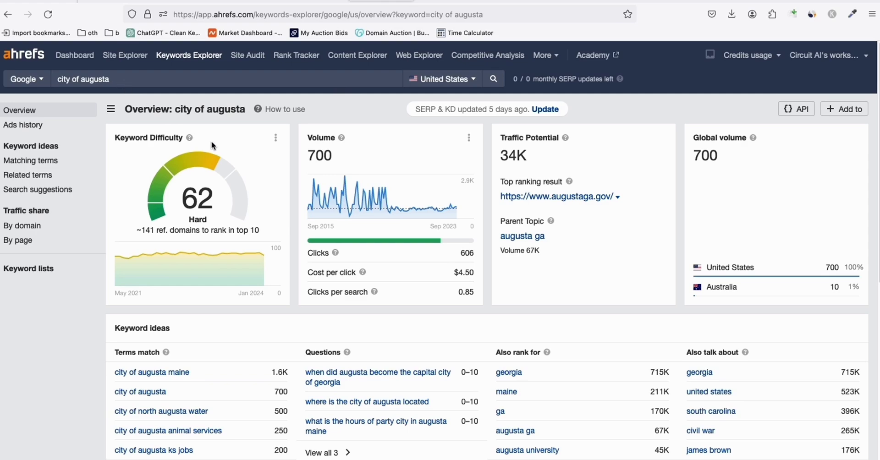
pyautogui.scroll(-1, 211, 141)
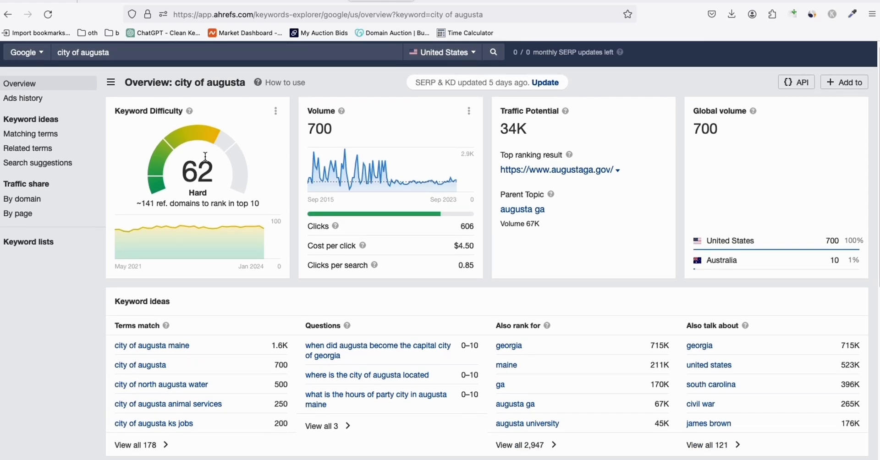
pyautogui.scroll(-5, 206, 156)
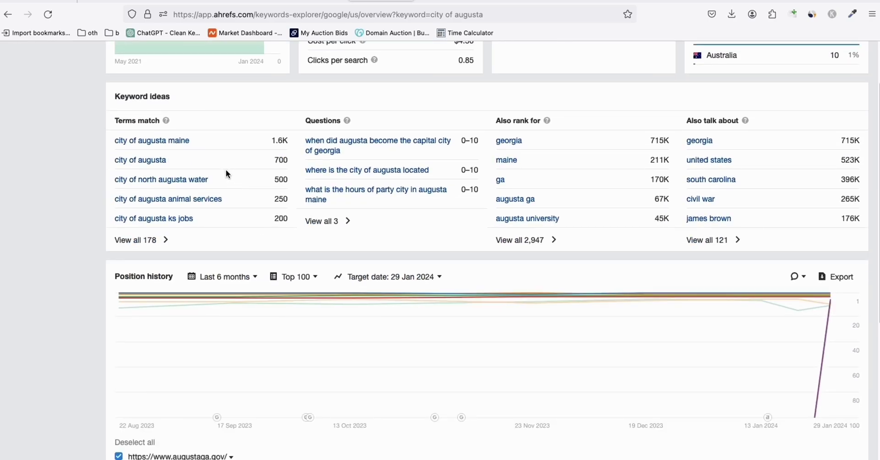
pyautogui.scroll(-13, 228, 168)
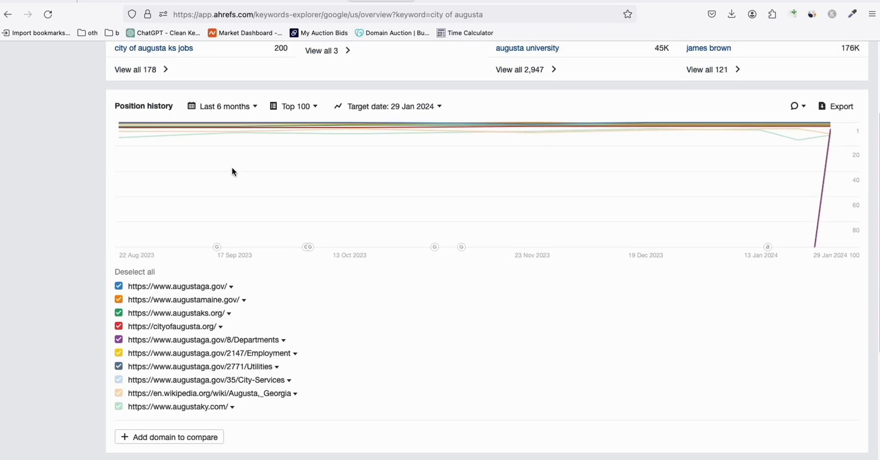
pyautogui.scroll(-1, 231, 172)
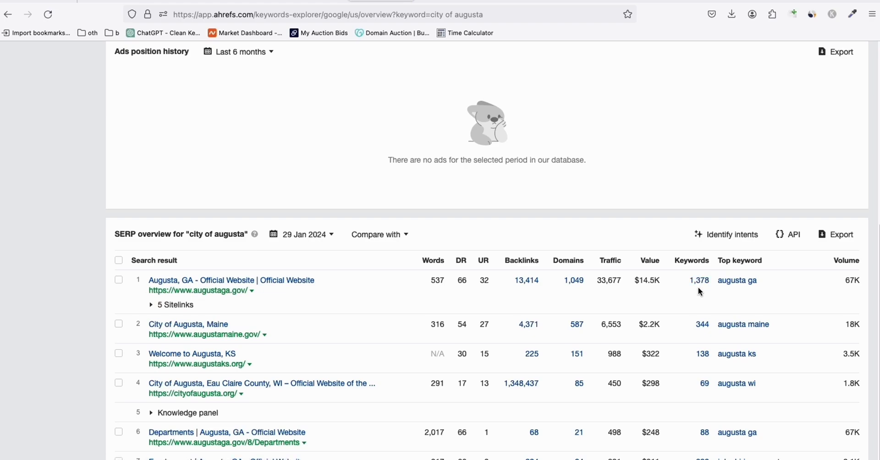
pyautogui.click(224, 296)
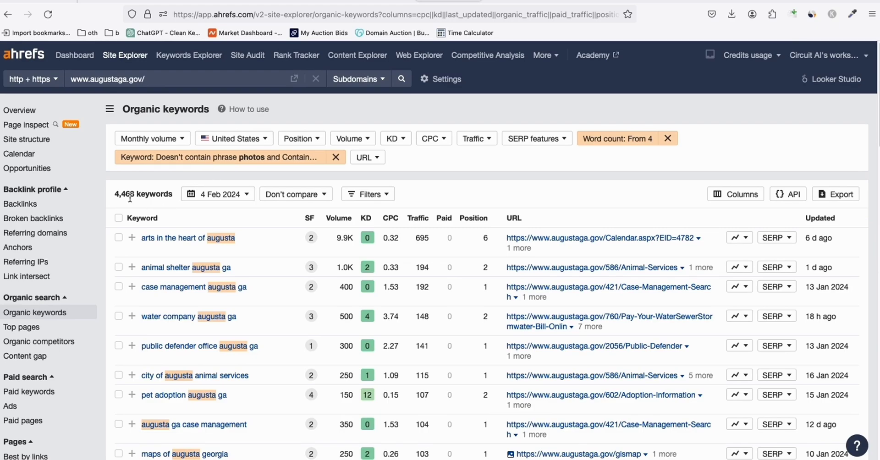
# Check the Keyword filter rules (no photos or jobs, must contain augusta), then go to WordPress Posts.
pyautogui.click(271, 163)
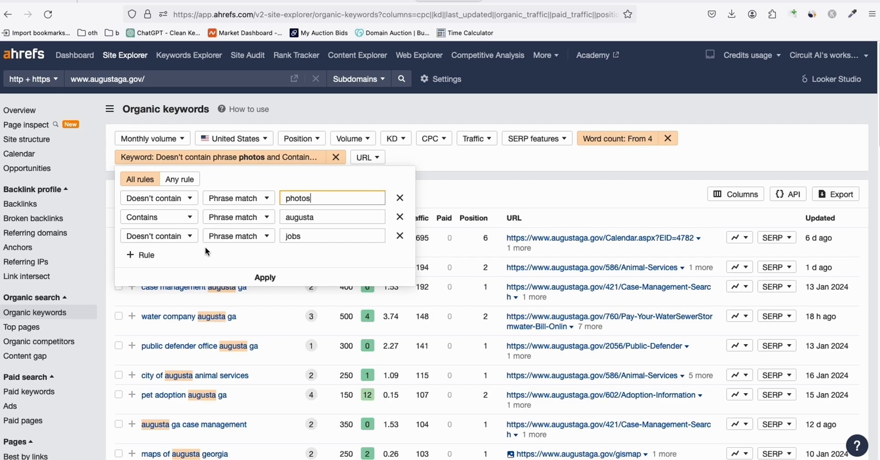
pyautogui.click(453, 188)
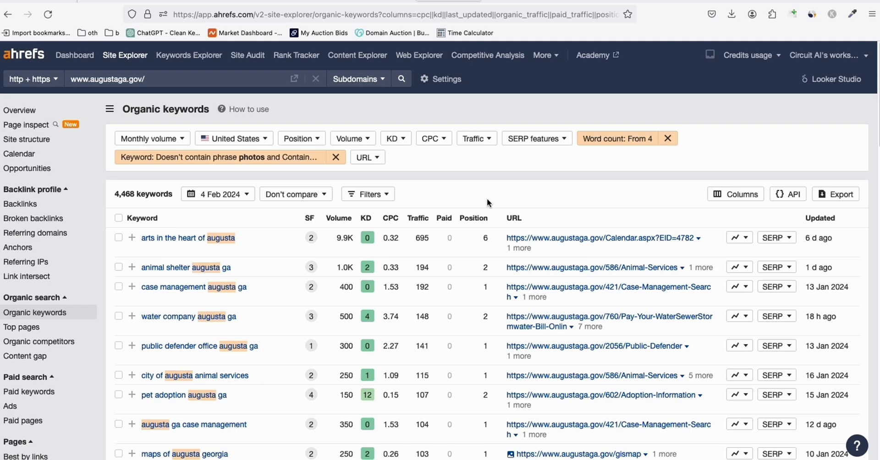
pyautogui.click(725, 0)
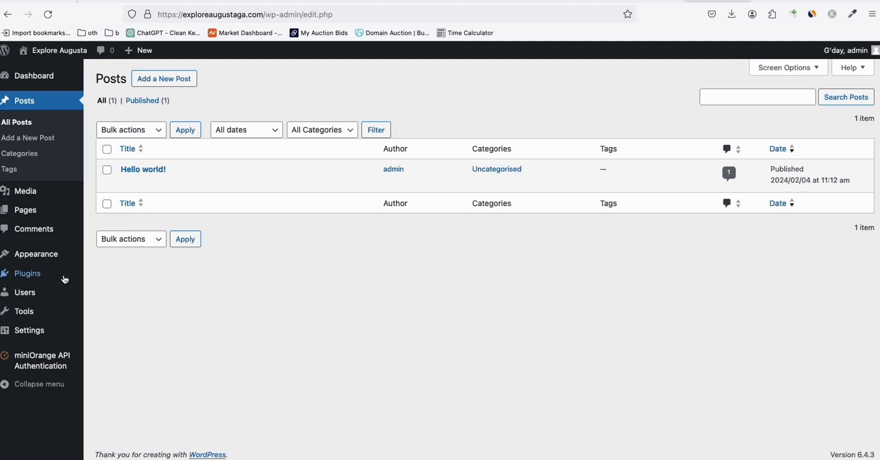
# View the WordPress Plugins page, then return to the augustaga.gov keyword export.
pyautogui.click(34, 276)
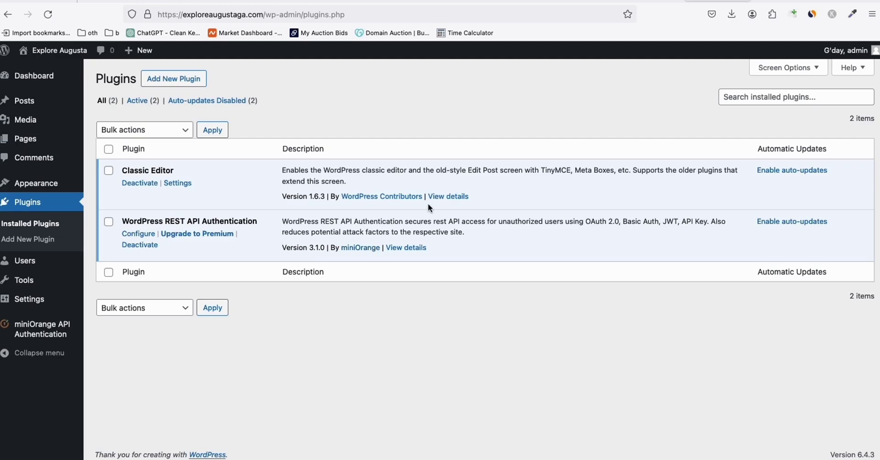
pyautogui.click(426, 1)
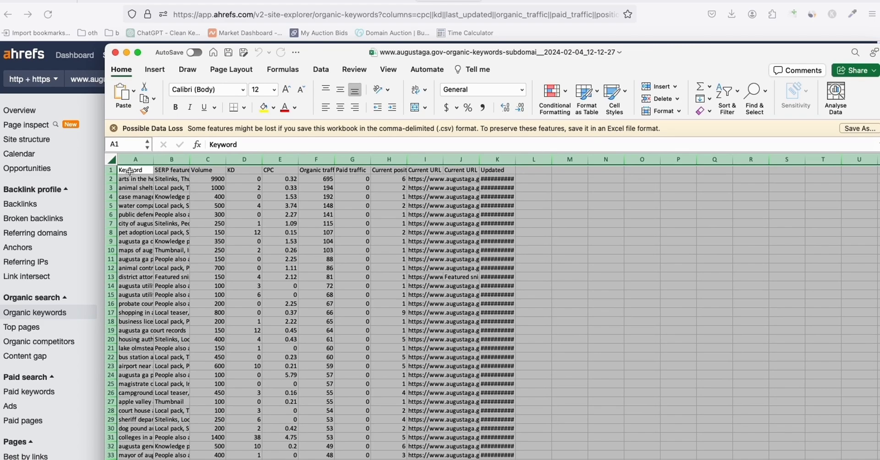
# Copy the Excel keyword table, hide Excel, and switch to the 'augusta' spreadsheet's Sheet2.
pyautogui.rightClick(129, 171)
pyautogui.click(158, 190)
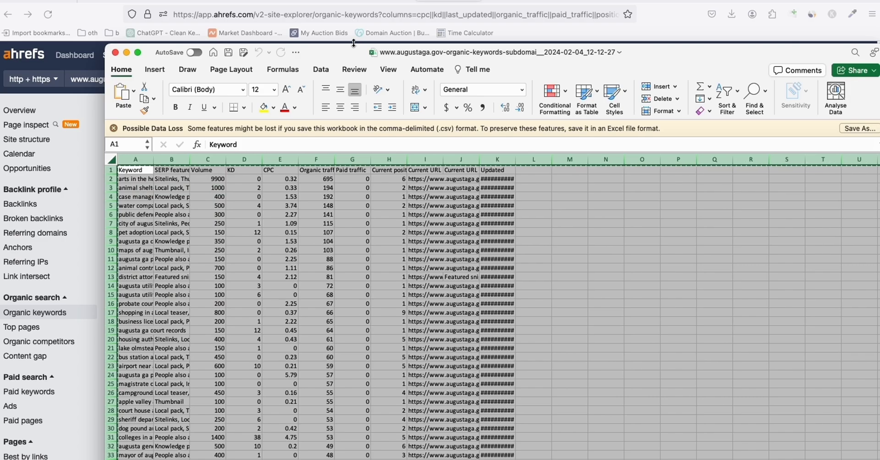
pyautogui.press('super+Tab')
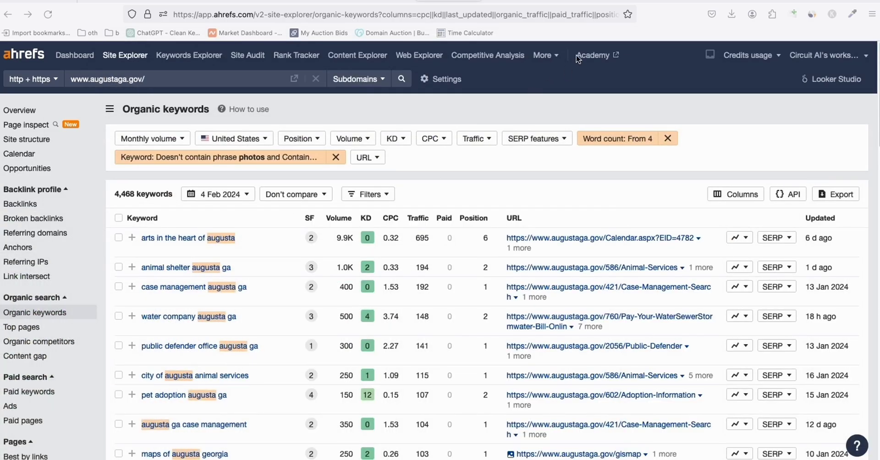
pyautogui.click(587, 1)
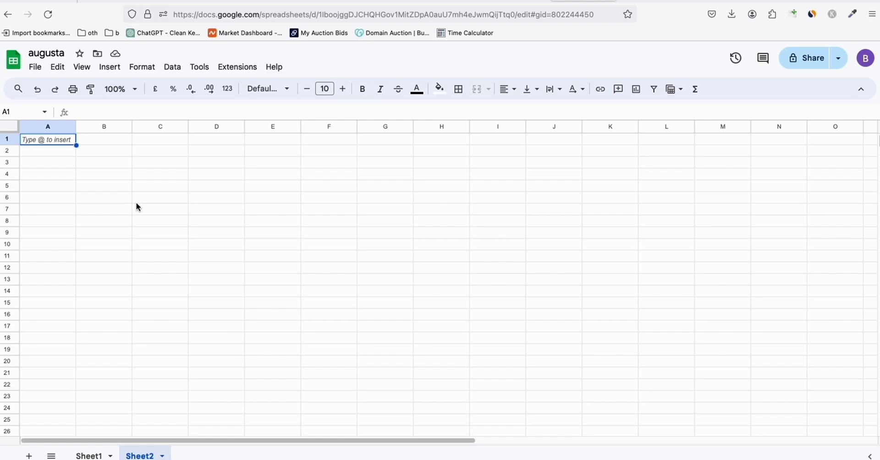
# Paste the keyword export into Sheet2 and delete the SERP features column.
pyautogui.hotkey('ctrl', 'v')
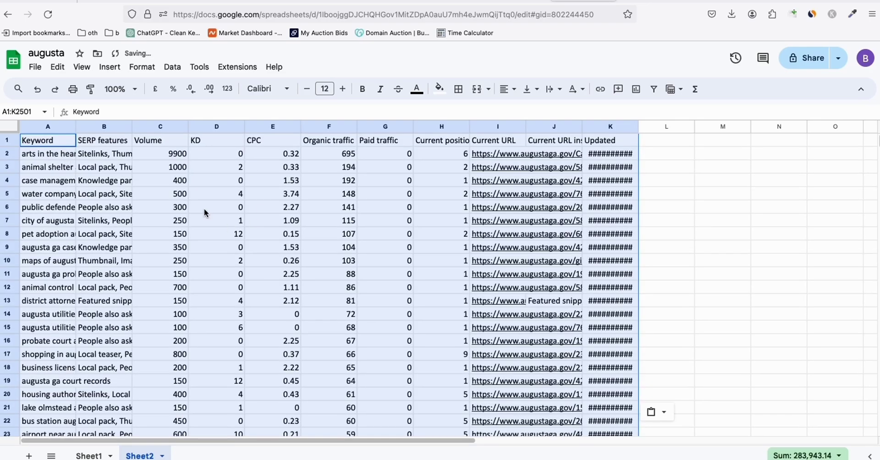
pyautogui.click(94, 126)
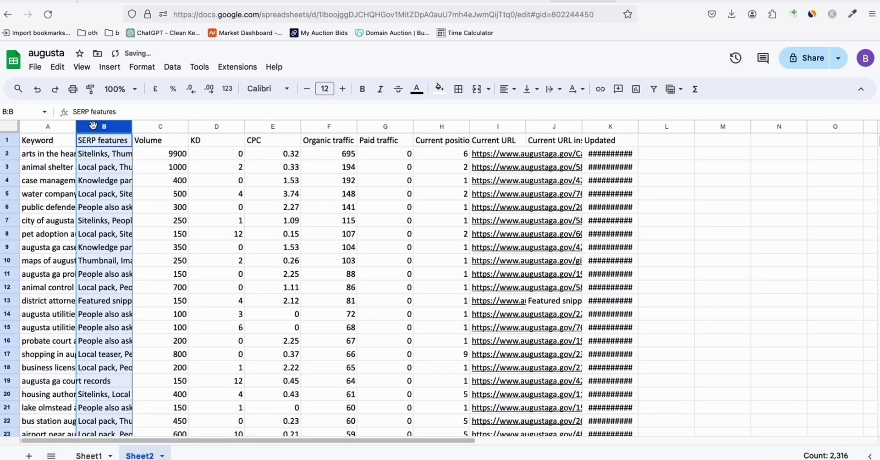
pyautogui.rightClick(93, 125)
pyautogui.click(180, 216)
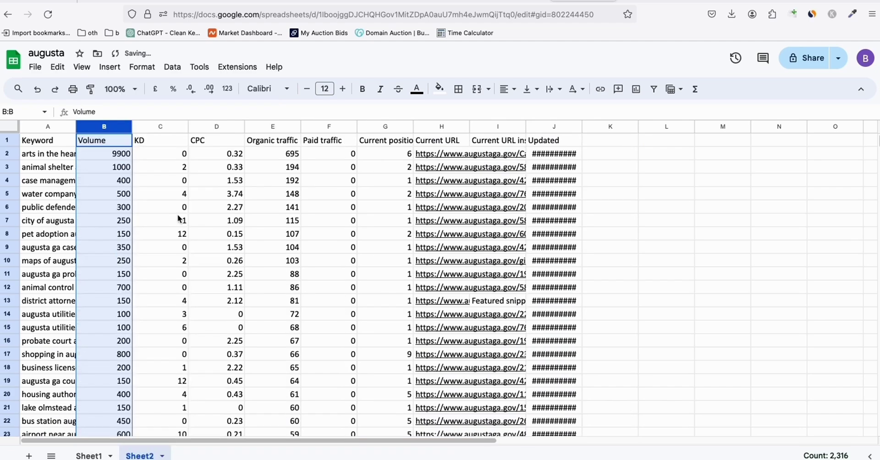
# Delete the CPC through Current position columns.
pyautogui.click(146, 126)
pyautogui.click(203, 128)
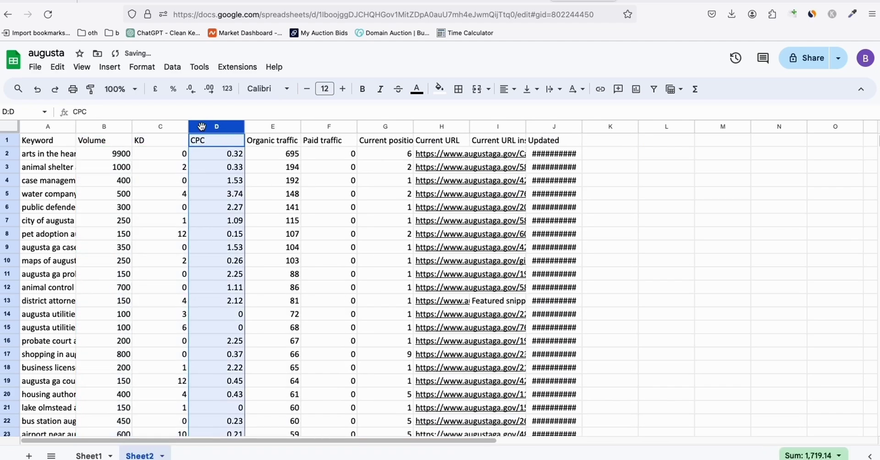
pyautogui.keyDown('shift'); pyautogui.click(380, 123); pyautogui.keyUp('shift')
pyautogui.rightClick(375, 125)
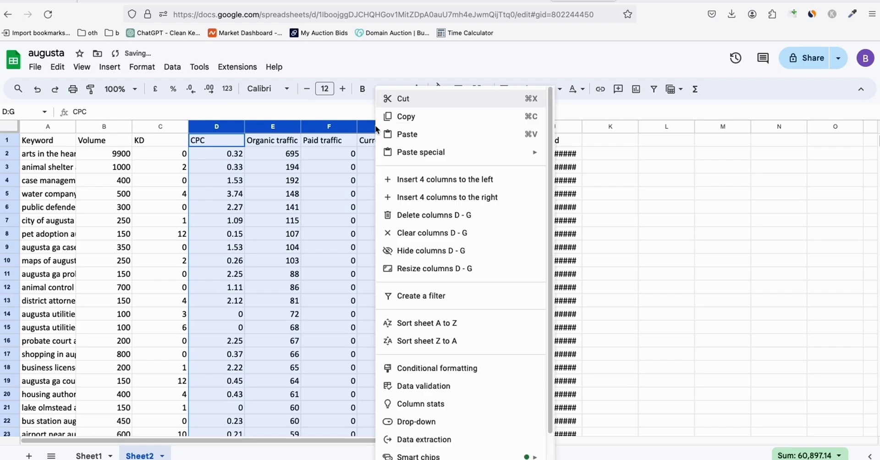
pyautogui.click(432, 218)
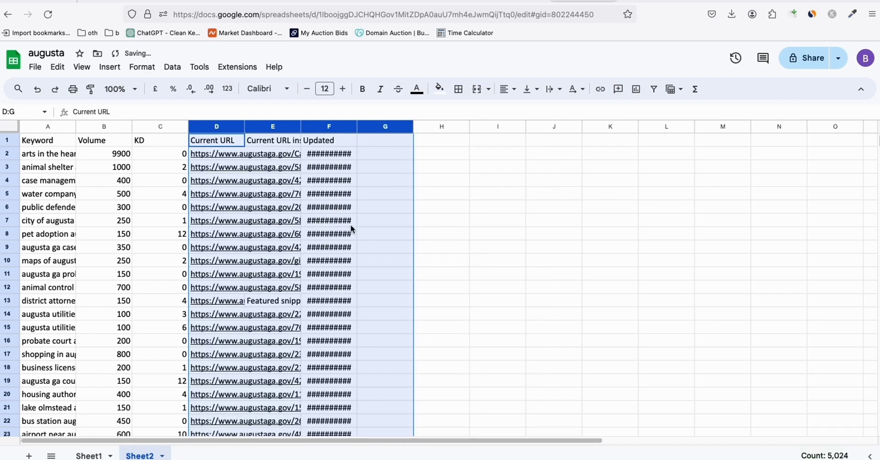
# Delete the KD, second URL and Updated columns, leaving Keyword, Volume and Current URL.
pyautogui.rightClick(171, 127)
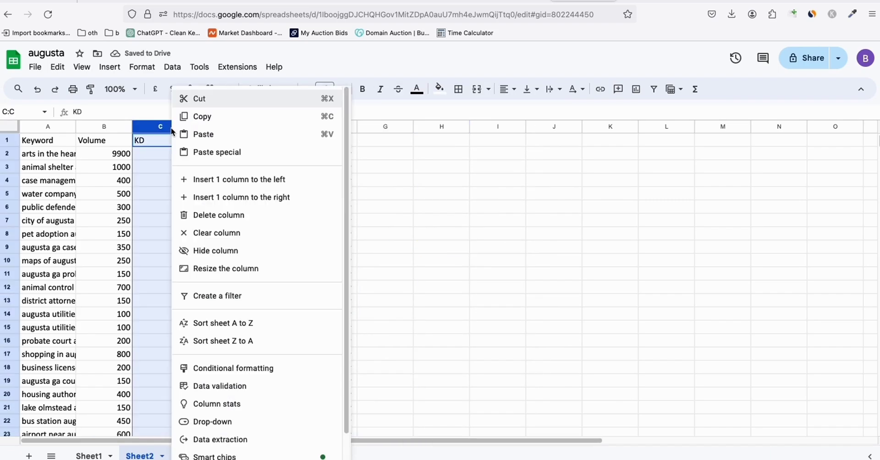
pyautogui.click(215, 215)
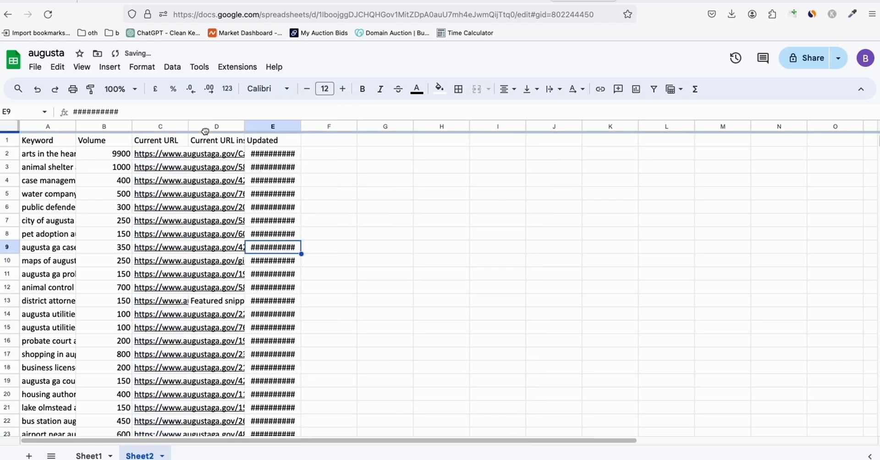
pyautogui.click(259, 126)
pyautogui.keyDown('shift'); pyautogui.click(216, 126); pyautogui.keyUp('shift')
pyautogui.rightClick(215, 126)
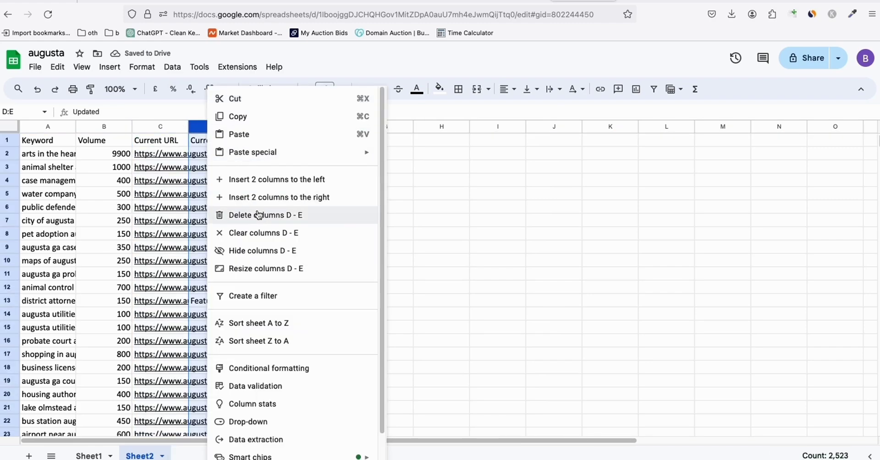
pyautogui.click(259, 216)
pyautogui.click(431, 260)
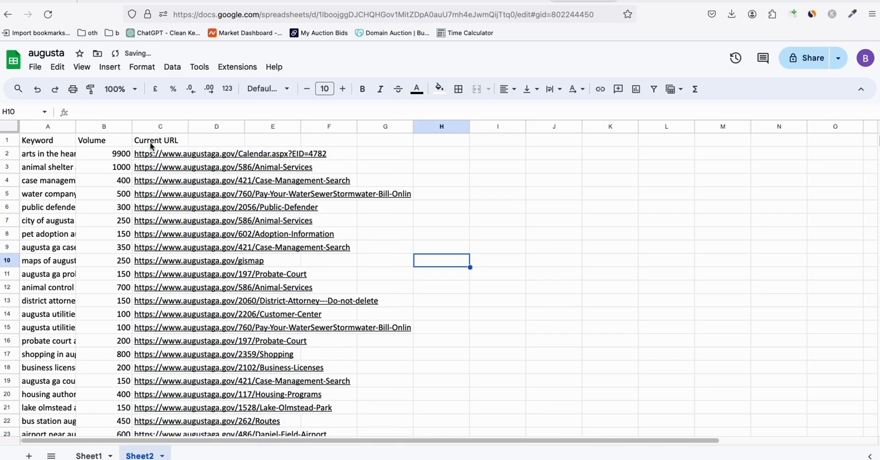
pyautogui.click(52, 143)
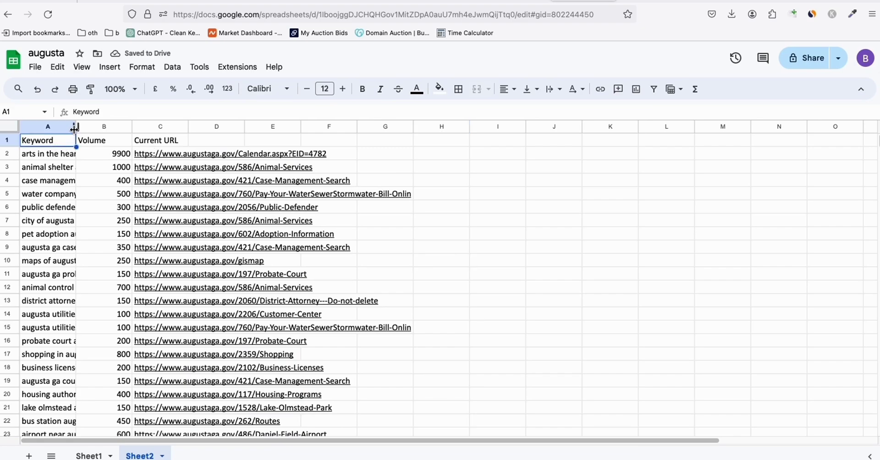
# Widen the Keyword column, add a filter, and sort Volume Z→A so 9900 is first.
pyautogui.moveTo(74, 127); pyautogui.dragTo(119, 128)
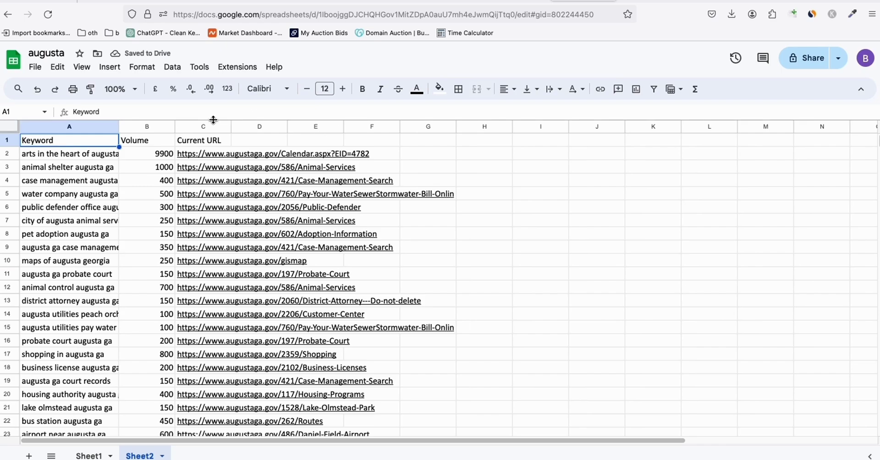
pyautogui.click(654, 89)
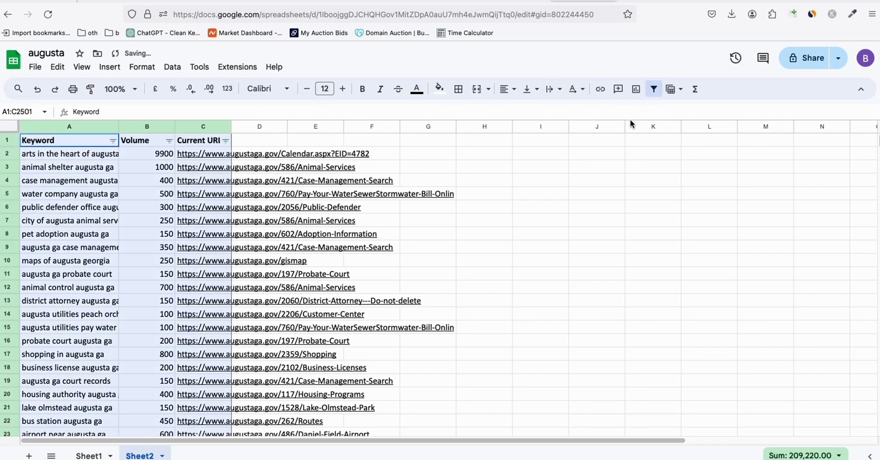
pyautogui.click(169, 141)
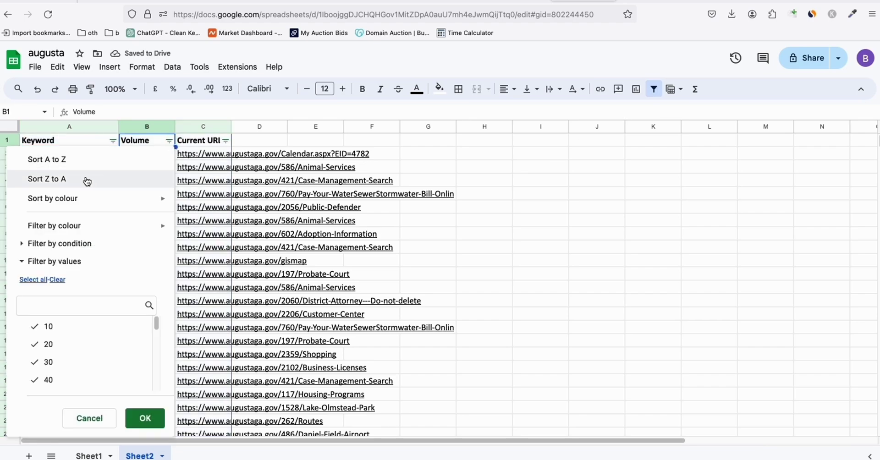
pyautogui.click(51, 183)
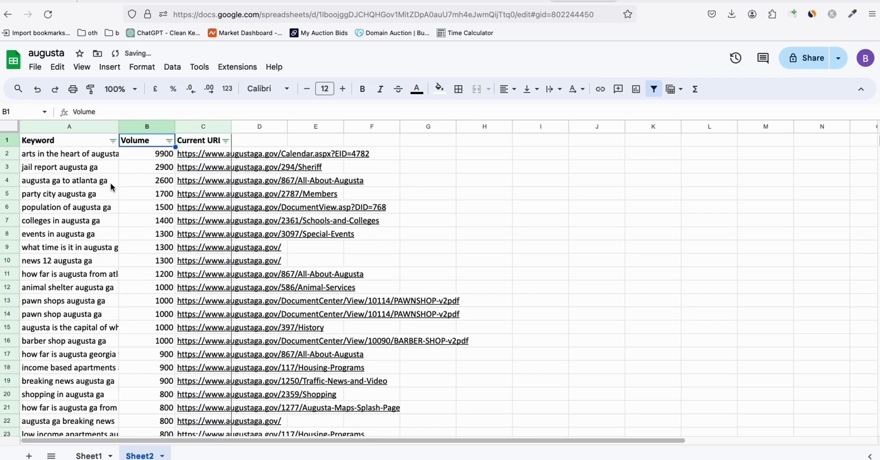
pyautogui.click(91, 169)
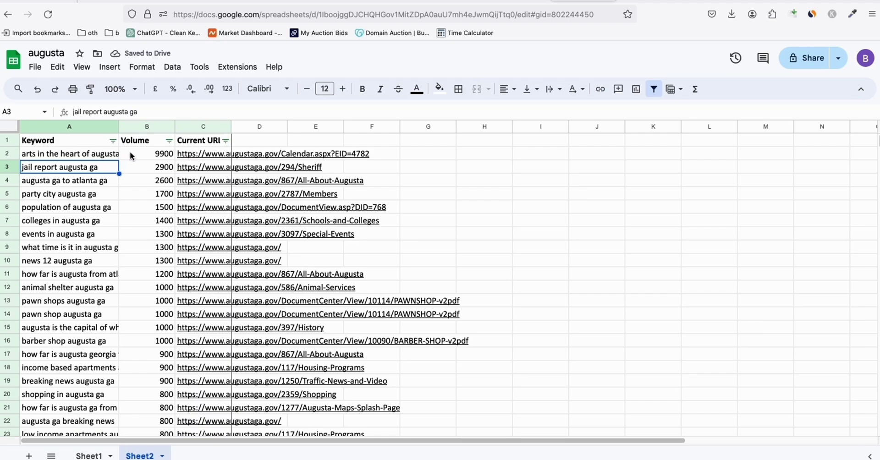
pyautogui.click(83, 155)
# Remove duplicates by Current URL with a header row, dropping 1738 rows and keeping 762.
pyautogui.click(172, 68)
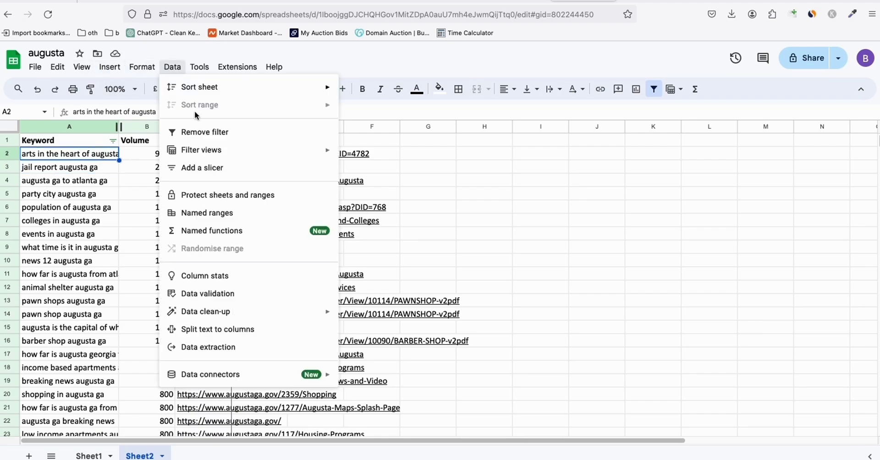
pyautogui.moveTo(222, 316)
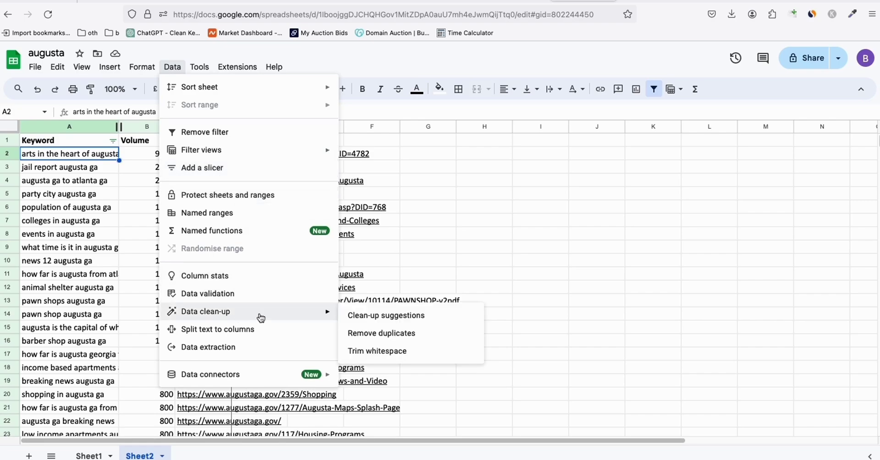
pyautogui.click(377, 332)
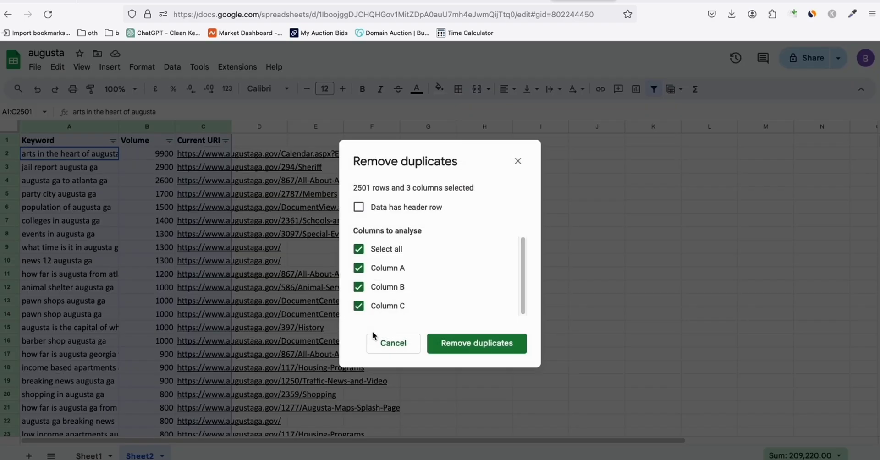
pyautogui.click(388, 211)
pyautogui.click(386, 255)
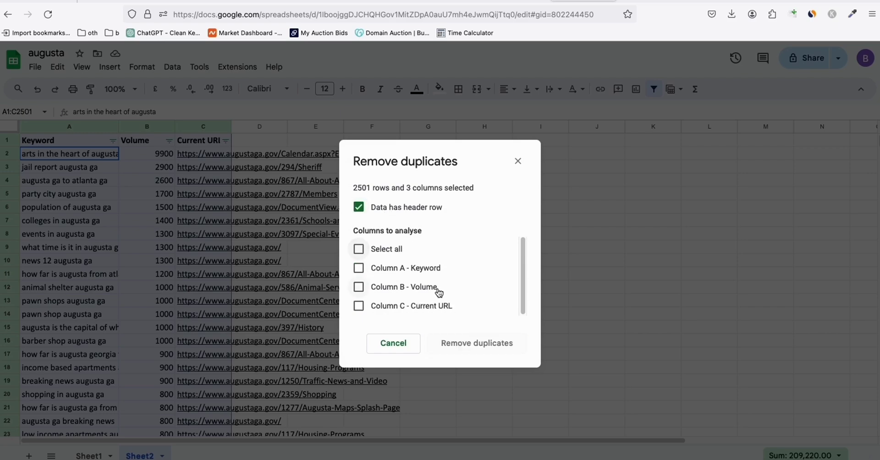
pyautogui.click(440, 307)
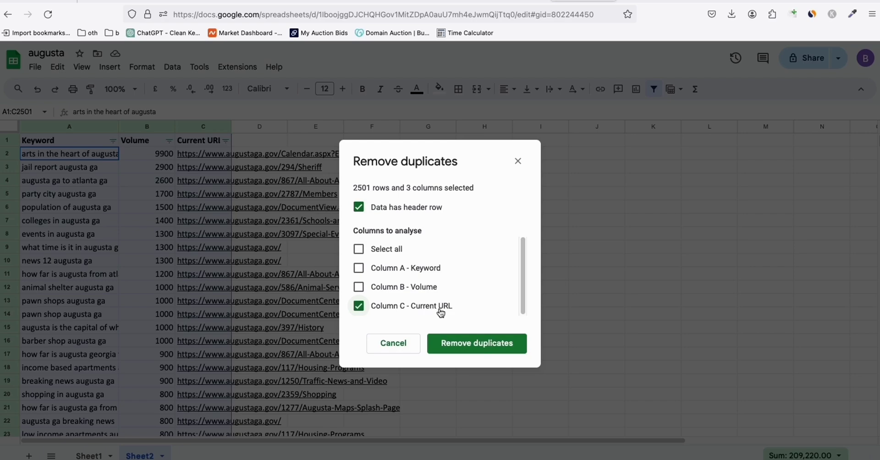
pyautogui.click(481, 352)
pyautogui.moveTo(306, 260); pyautogui.dragTo(293, 262)
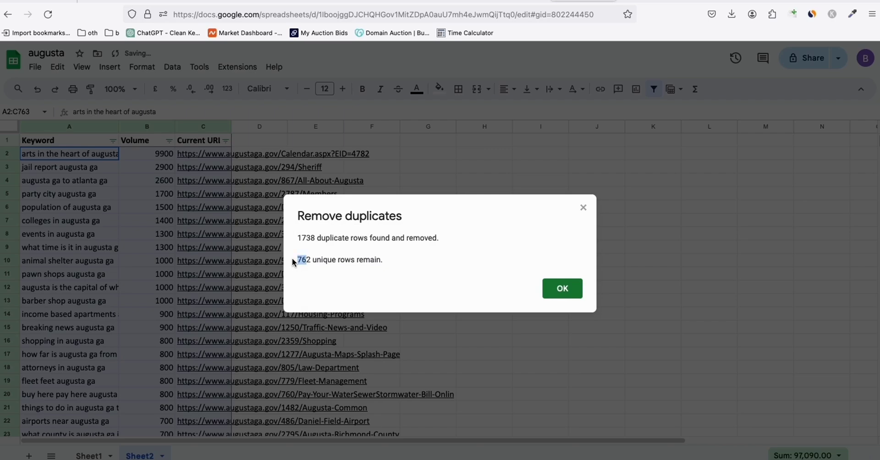
pyautogui.click(566, 293)
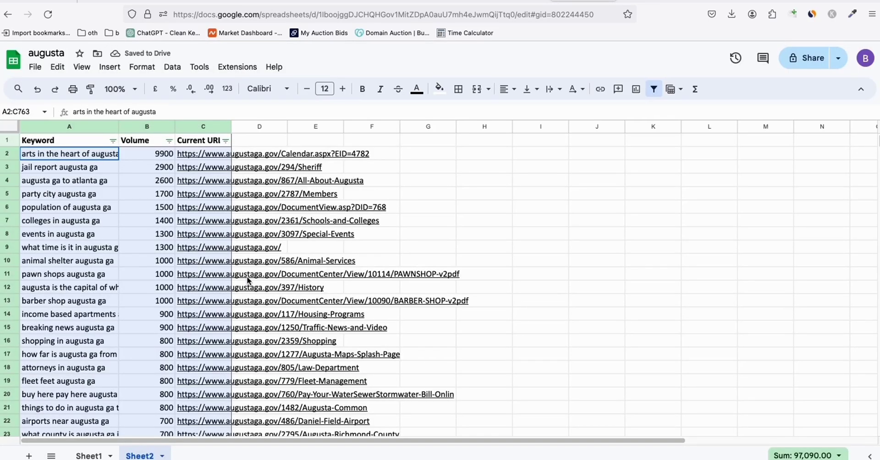
# Widen column A and review keywords like 'party city augusta ga' and 'animal shelter augusta ga'.
pyautogui.click(115, 247)
pyautogui.doubleClick(118, 126)
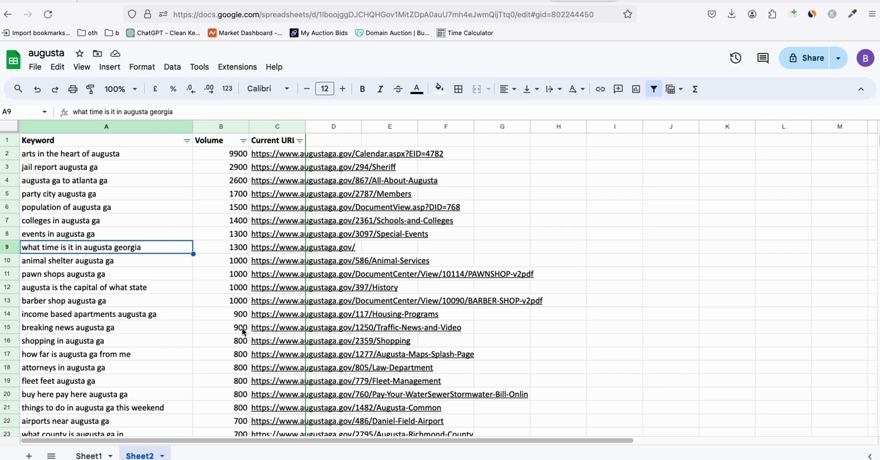
pyautogui.click(80, 196)
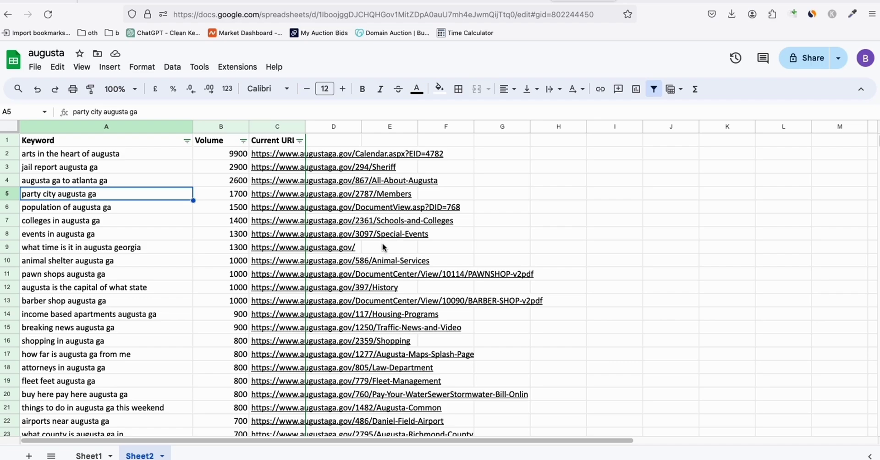
pyautogui.click(132, 262)
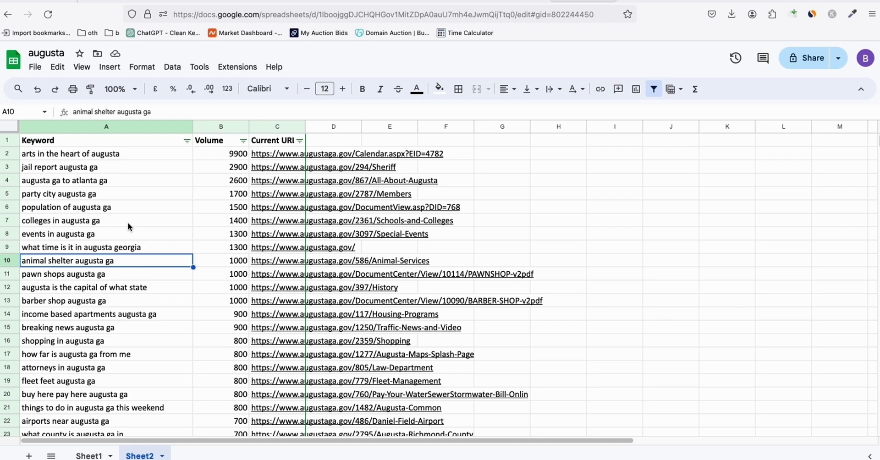
# Delete the 'augusta crime .com' and 'news 6 augusta ga' keyword rows.
pyautogui.scroll(-1, 108, 210)
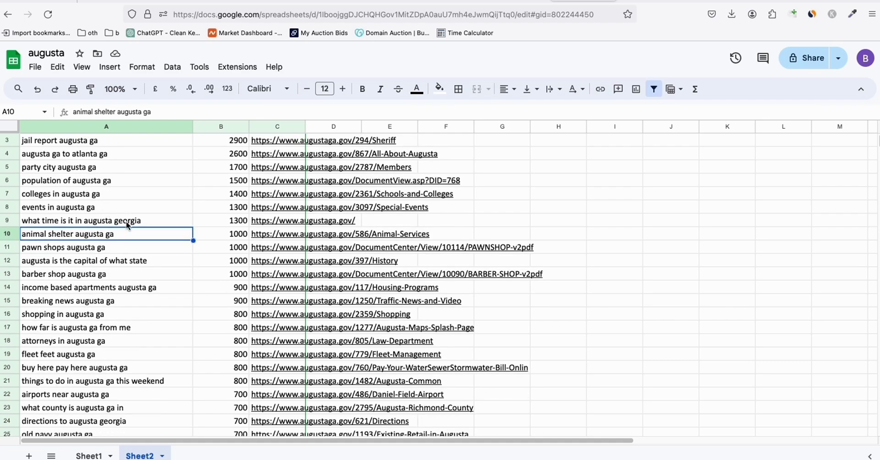
pyautogui.scroll(-3, 150, 228)
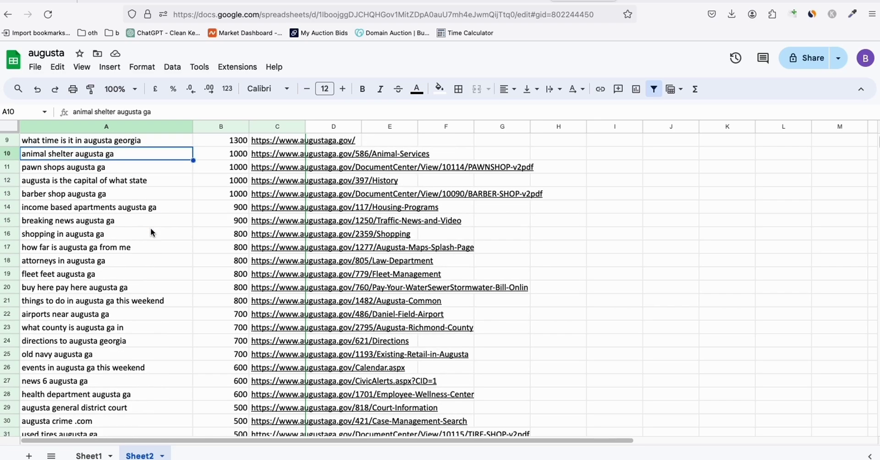
pyautogui.scroll(-2, 150, 228)
pyautogui.click(51, 384)
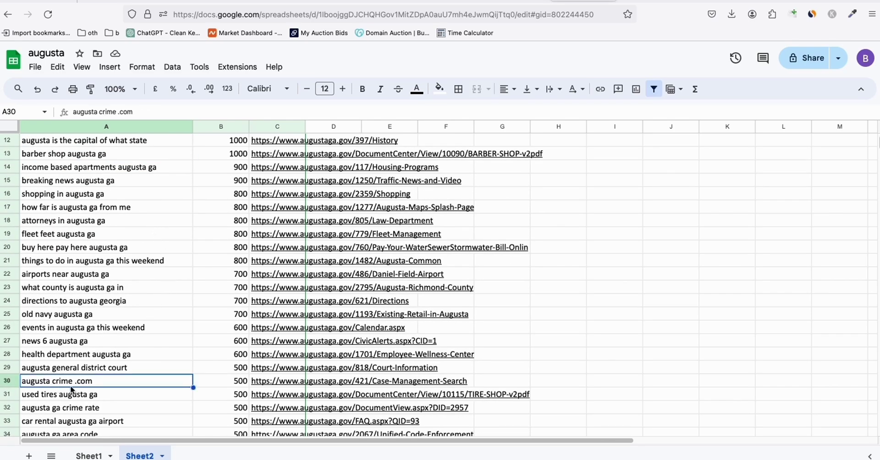
pyautogui.rightClick(16, 384)
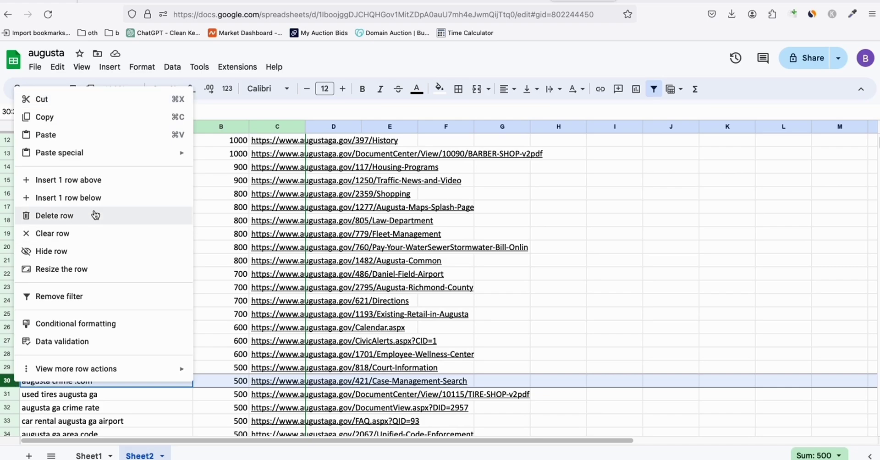
pyautogui.click(95, 215)
pyautogui.click(71, 347)
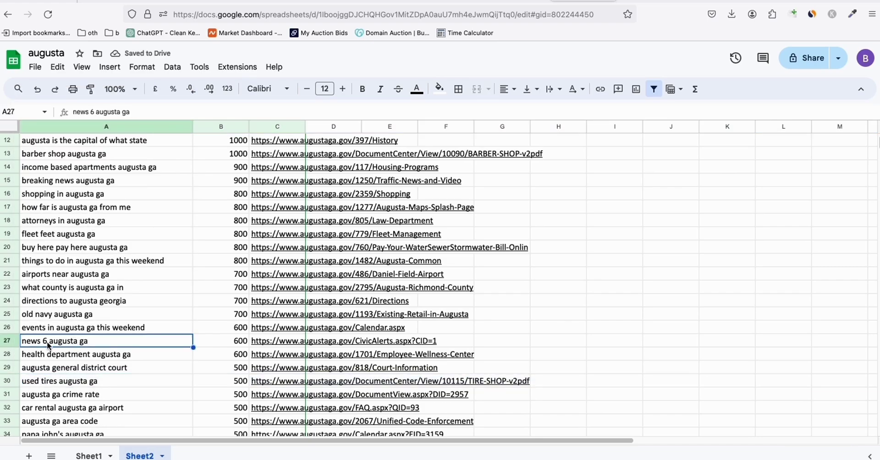
pyautogui.click(9, 341)
pyautogui.rightClick(12, 340)
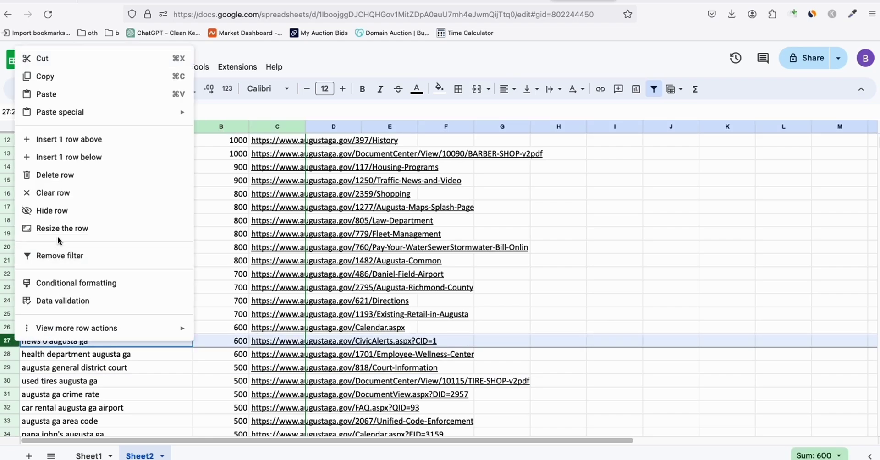
pyautogui.click(87, 173)
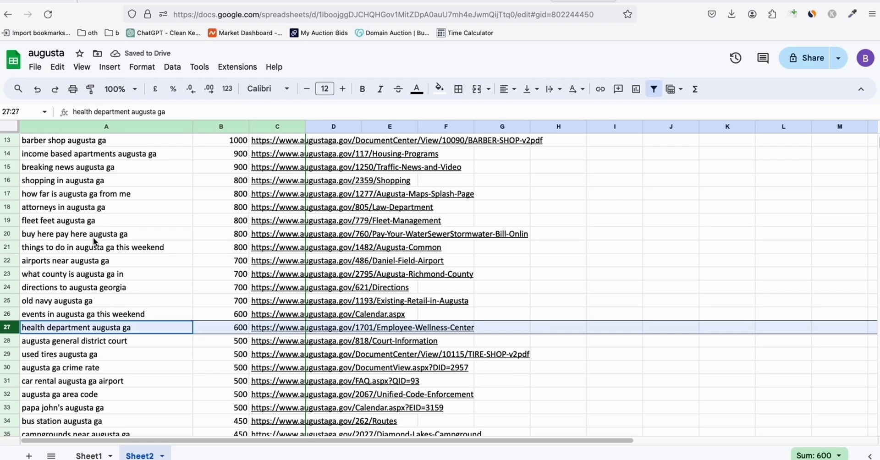
# Browse further keywords such as 'car rental augusta ga airport' and 'how much is augusta membership'.
pyautogui.scroll(-2, 148, 248)
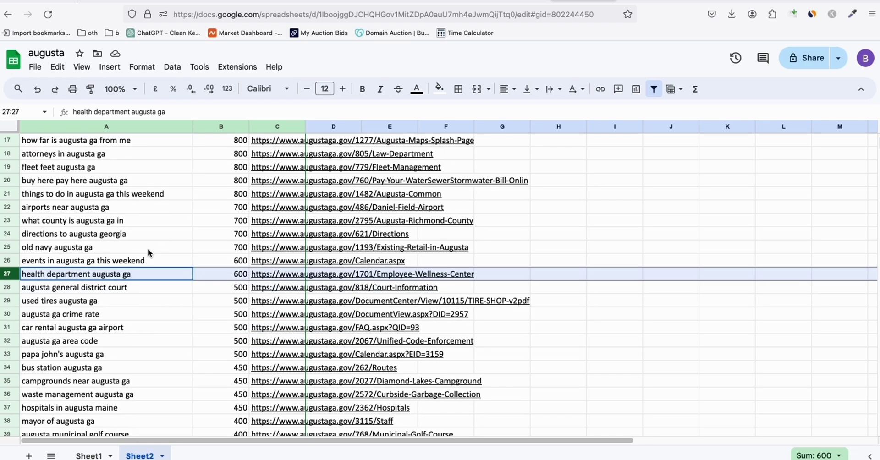
pyautogui.scroll(-1, 148, 248)
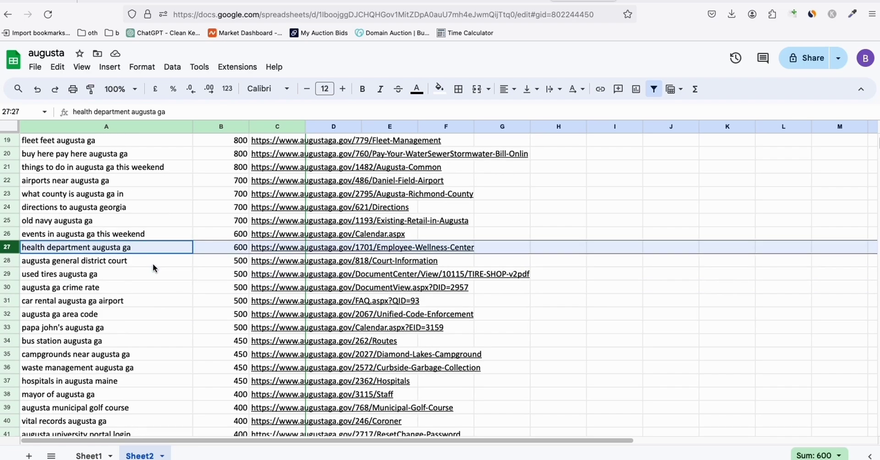
pyautogui.click(133, 301)
pyautogui.scroll(-2, 131, 316)
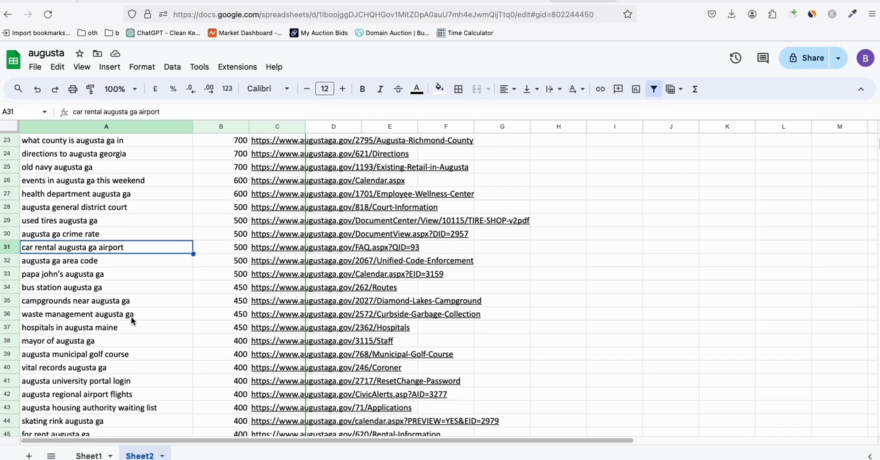
pyautogui.scroll(-1, 132, 320)
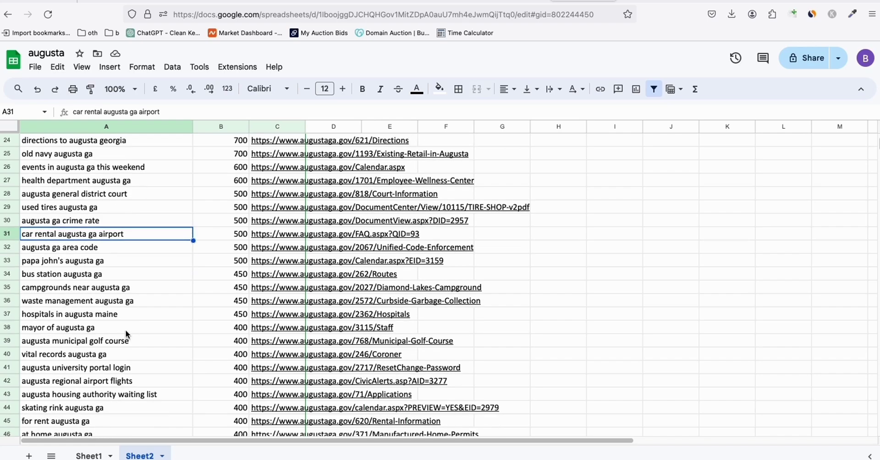
pyautogui.scroll(-2, 126, 330)
pyautogui.click(125, 340)
pyautogui.scroll(-1, 125, 329)
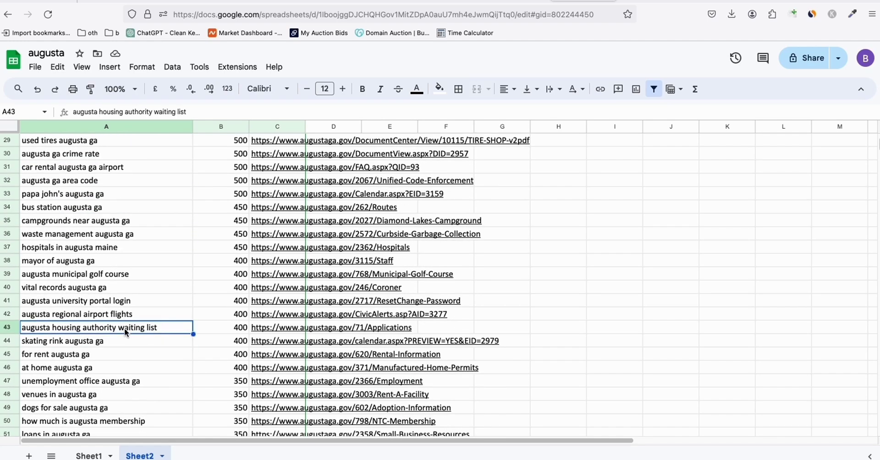
pyautogui.click(111, 362)
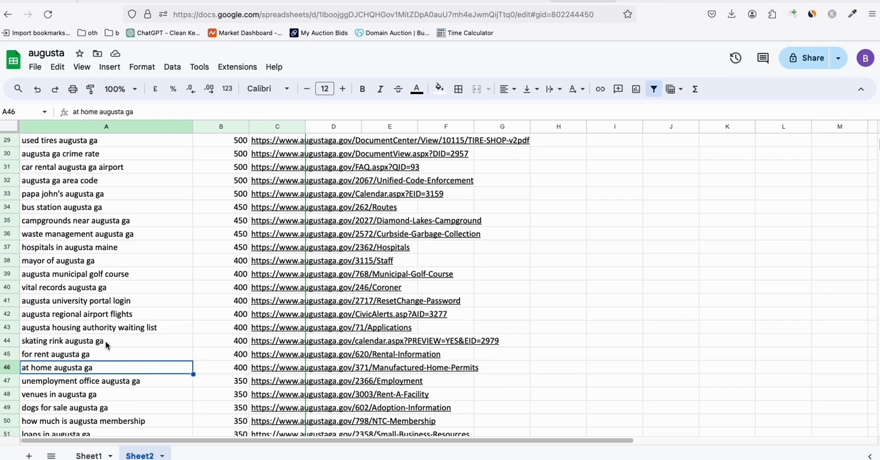
pyautogui.scroll(-2, 107, 342)
pyautogui.click(125, 381)
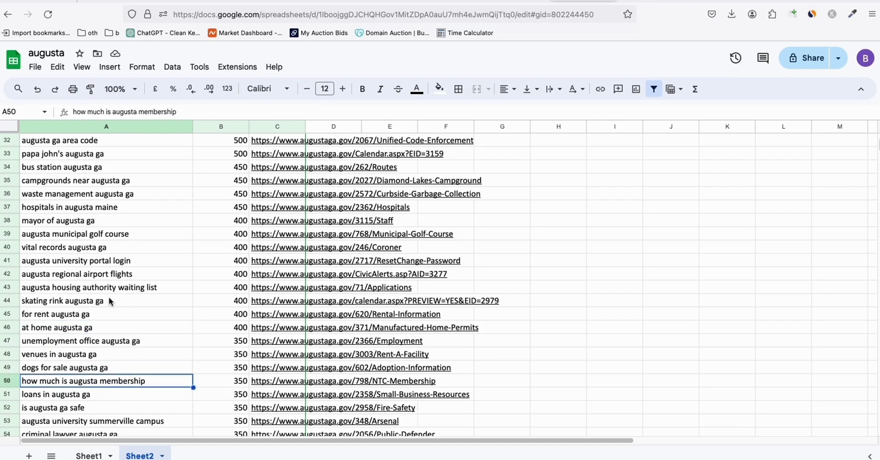
pyautogui.scroll(8, 111, 302)
pyautogui.scroll(2, 111, 302)
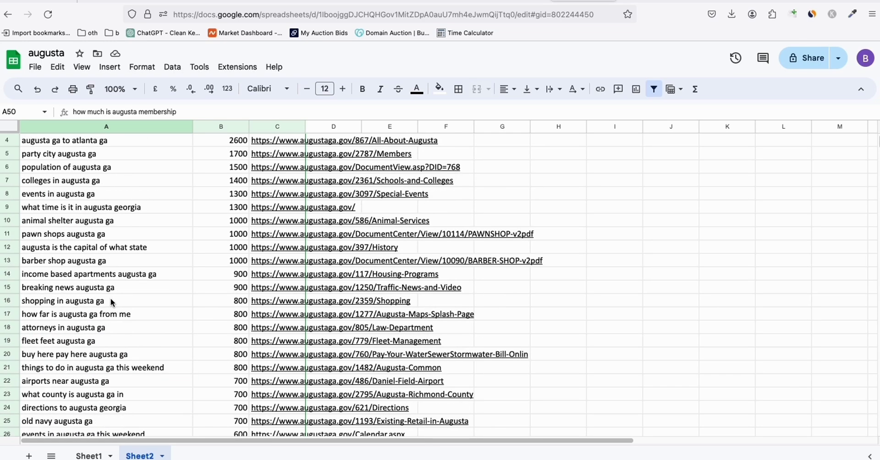
# On Sheet1, review keywords like 'pawn shops augusta ga' and 'arts in the heart of augusta'.
pyautogui.click(88, 455)
pyautogui.click(117, 275)
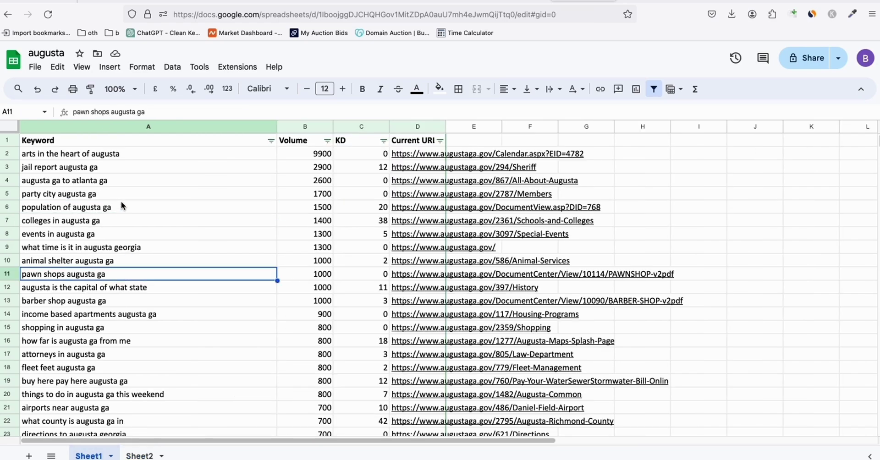
pyautogui.click(114, 156)
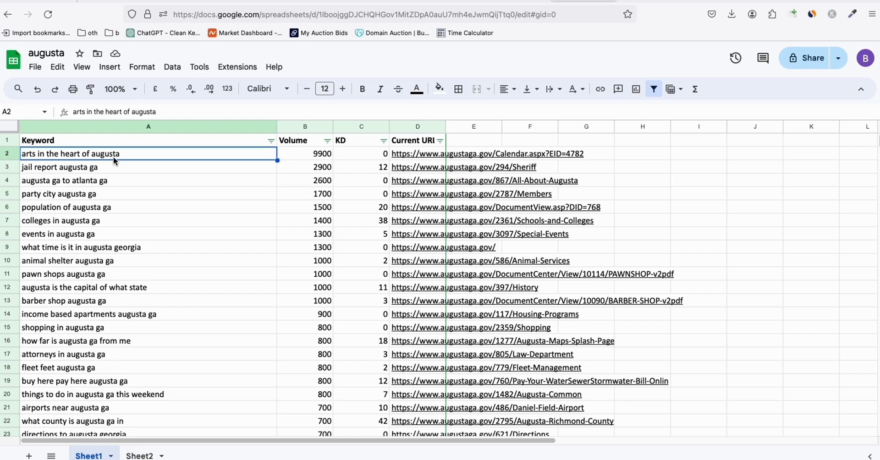
# On the WordPress plugins page, select the 'WordPress REST API Authentication' plugin title.
pyautogui.click(722, 1)
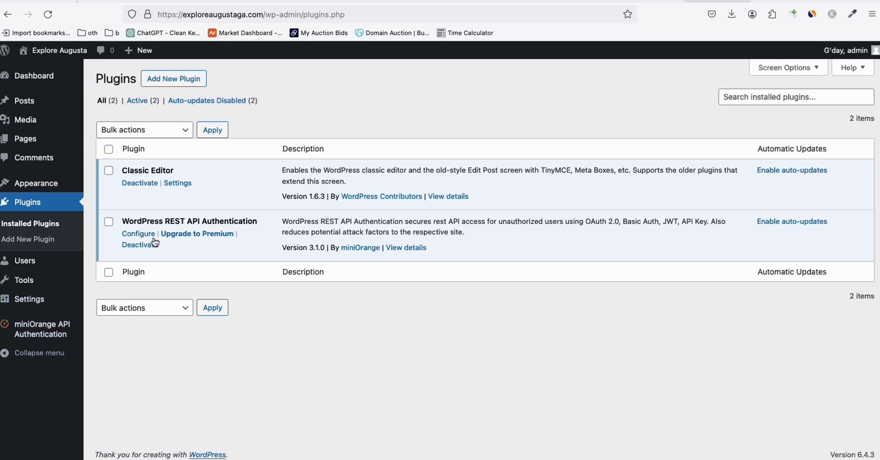
pyautogui.doubleClick(146, 221)
pyautogui.tripleClick(205, 219)
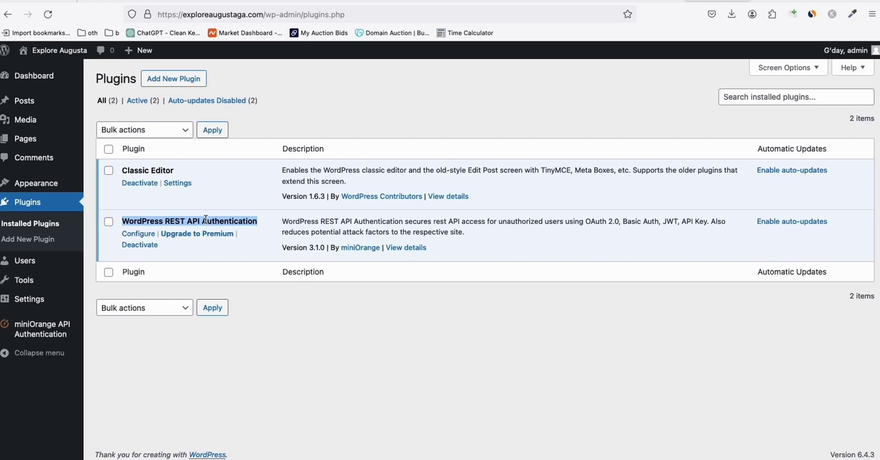
# Look over the Article AI Generator bulk article page, then return to the spreadsheet.
pyautogui.click(583, 2)
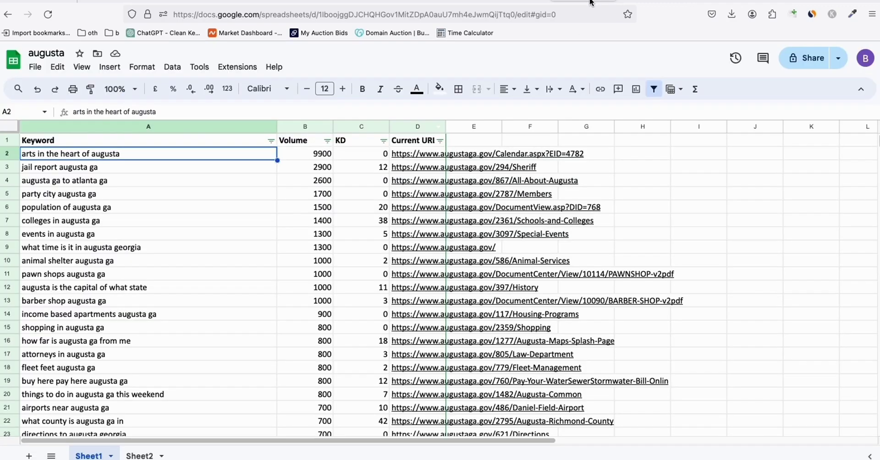
pyautogui.click(779, 2)
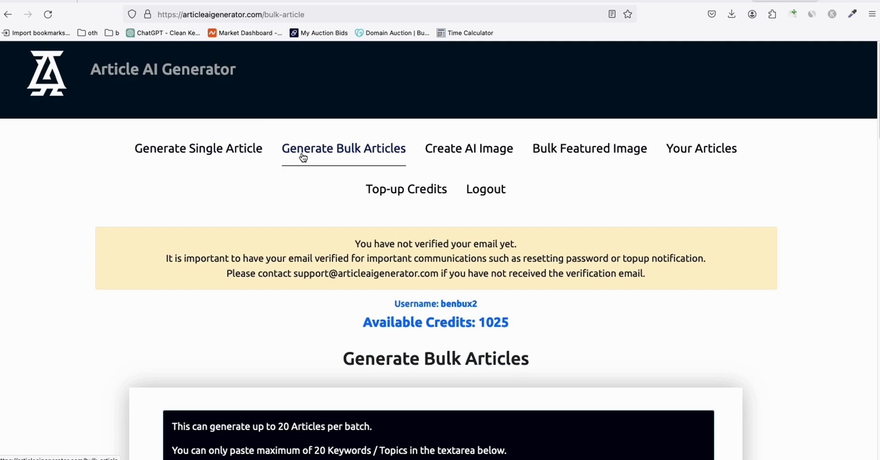
pyautogui.scroll(-1, 302, 158)
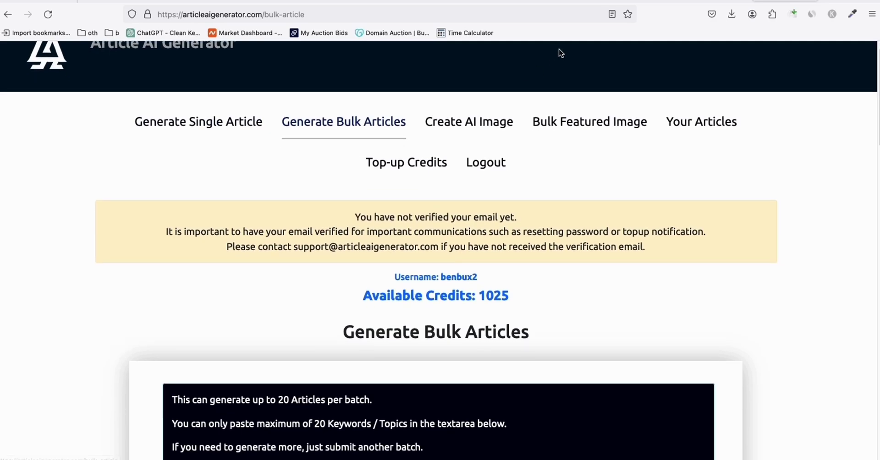
pyautogui.click(571, 3)
# Scroll through the keyword list, then view the site:exploreaugustaga.com search with about 0 results.
pyautogui.scroll(-20, 213, 211)
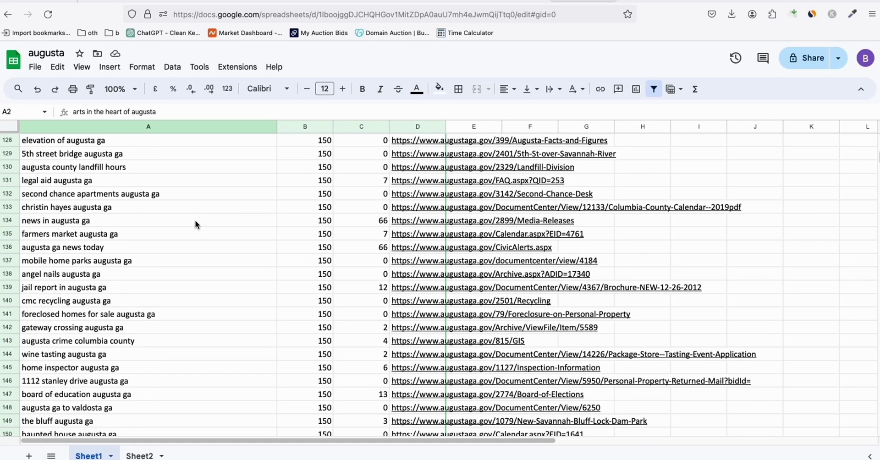
pyautogui.scroll(-4, 169, 301)
pyautogui.scroll(20, 169, 299)
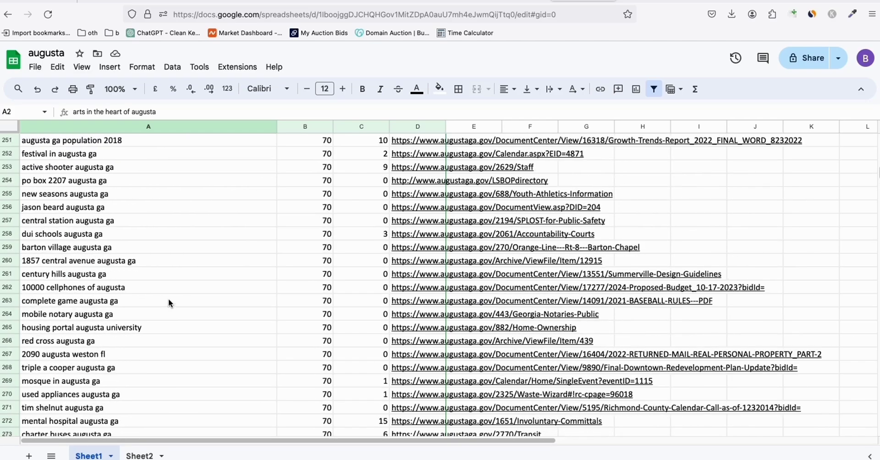
pyautogui.scroll(20, 166, 288)
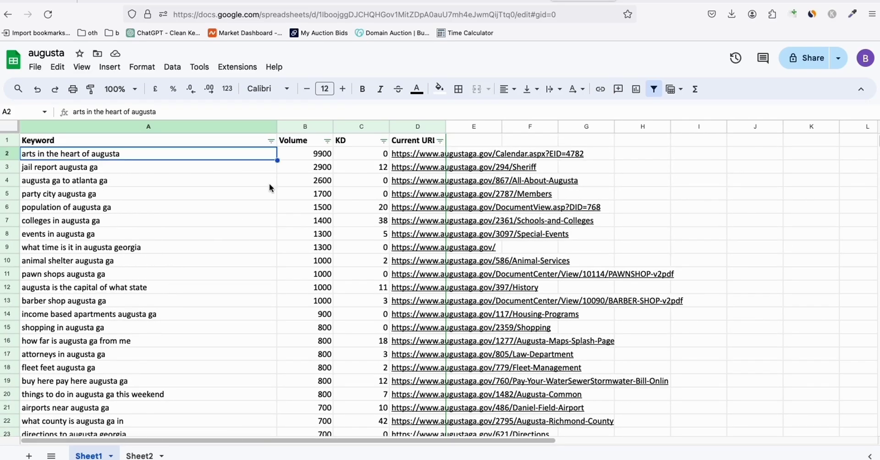
pyautogui.click(650, 5)
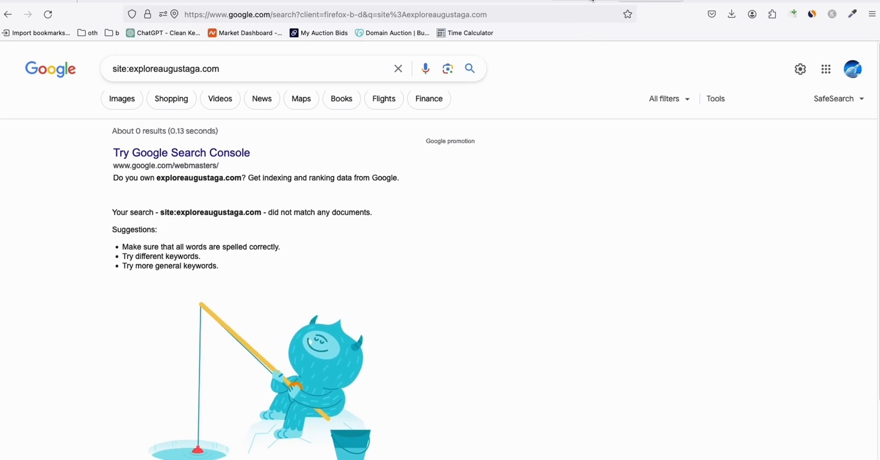
# Copy the top 20 keywords, A2:A21, from the augusta spreadsheet.
pyautogui.hotkey('ctrl', 'Tab')
pyautogui.click(69, 170)
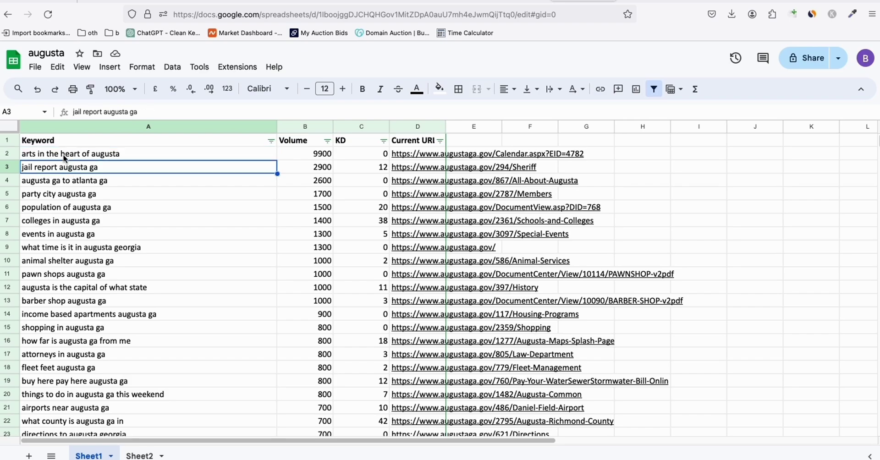
pyautogui.click(65, 158)
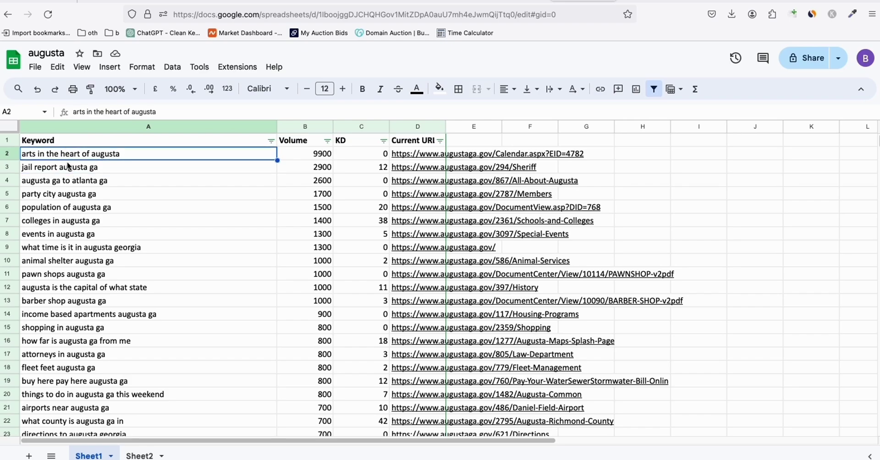
pyautogui.keyDown('shift'); pyautogui.click(52, 409); pyautogui.keyUp('shift')
pyautogui.hotkey('ctrl', 'c')
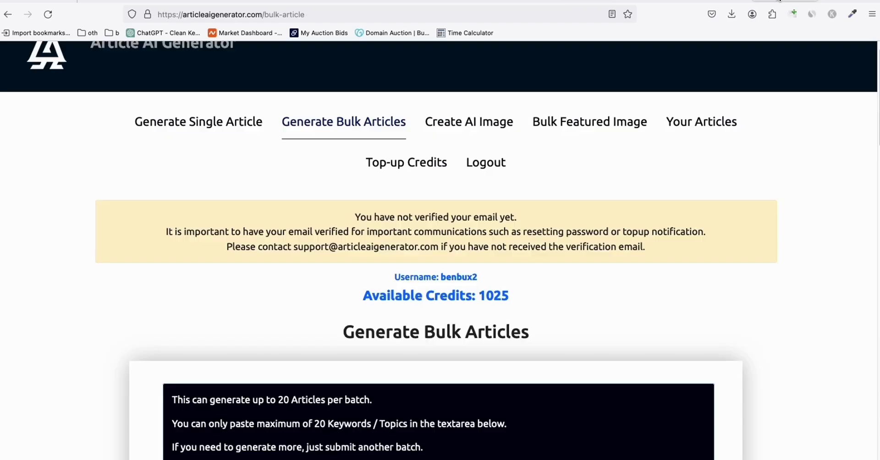
# Paste the 20 copied augusta keywords into the bulk Keywords / Topics box.
pyautogui.click(761, 1)
pyautogui.scroll(-2, 377, 150)
pyautogui.scroll(2, 328, 75)
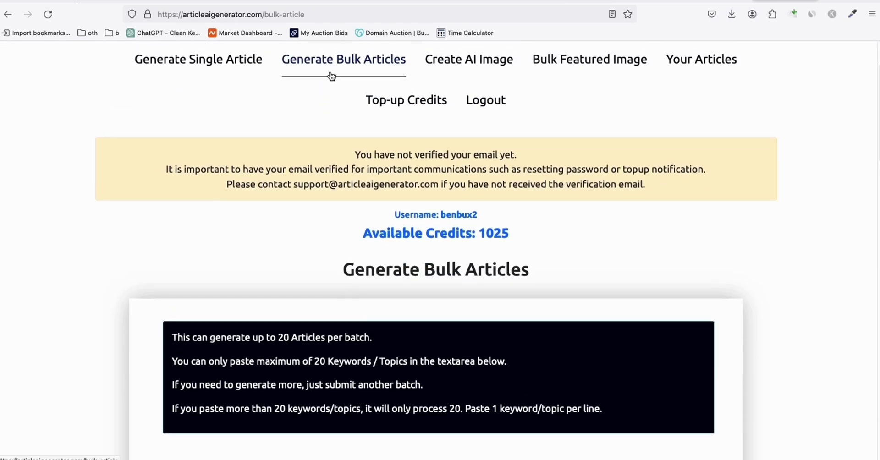
pyautogui.scroll(-8, 321, 115)
pyautogui.click(286, 187)
pyautogui.hotkey('ctrl', 'v')
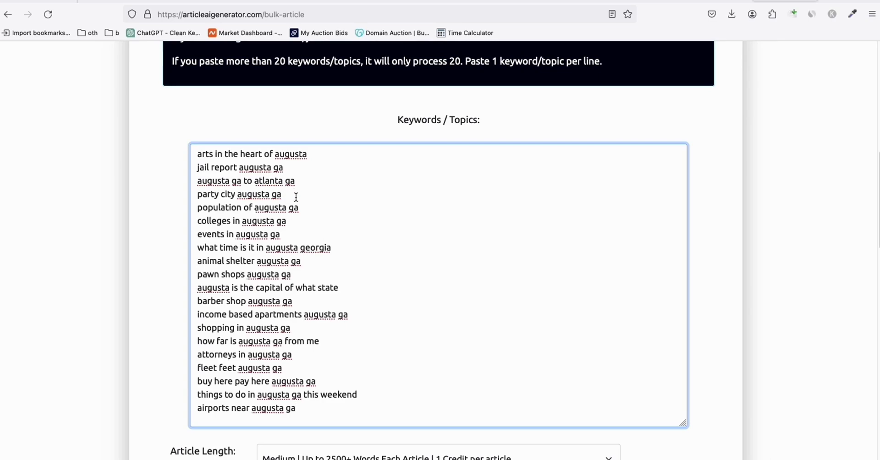
# Review the pasted lines, such as 'airports near augusta ga' and 'things to do in augusta ga this weekend'.
pyautogui.scroll(-7, 298, 198)
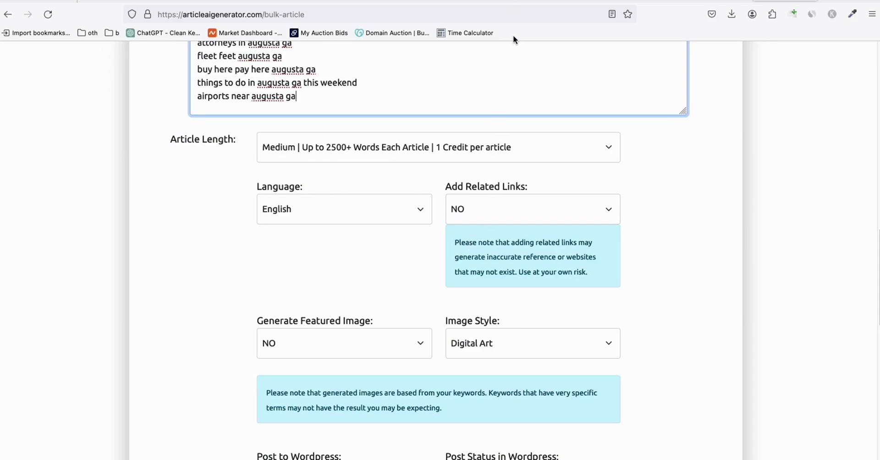
pyautogui.scroll(5, 493, 190)
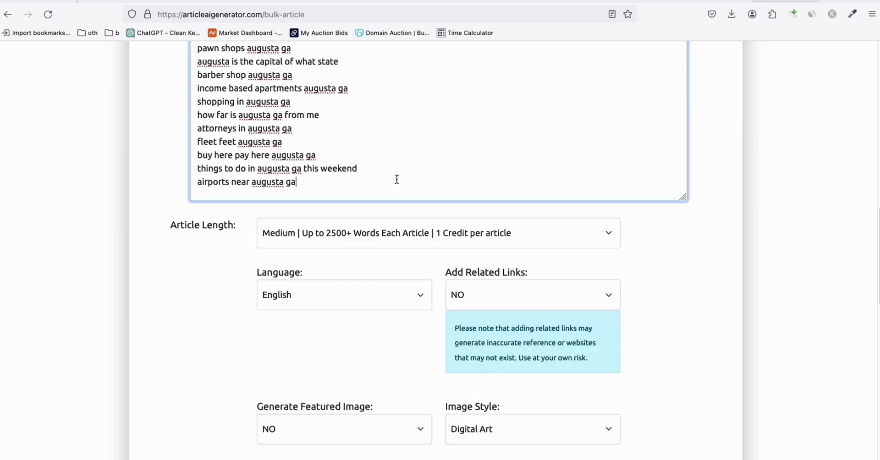
pyautogui.moveTo(198, 265); pyautogui.dragTo(300, 264)
pyautogui.click(282, 250)
pyautogui.moveTo(358, 253); pyautogui.dragTo(196, 252)
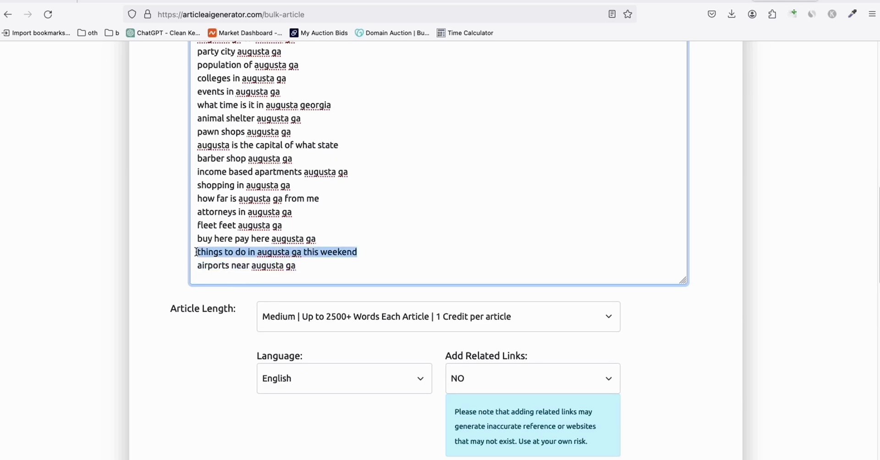
pyautogui.click(229, 252)
pyautogui.doubleClick(240, 252)
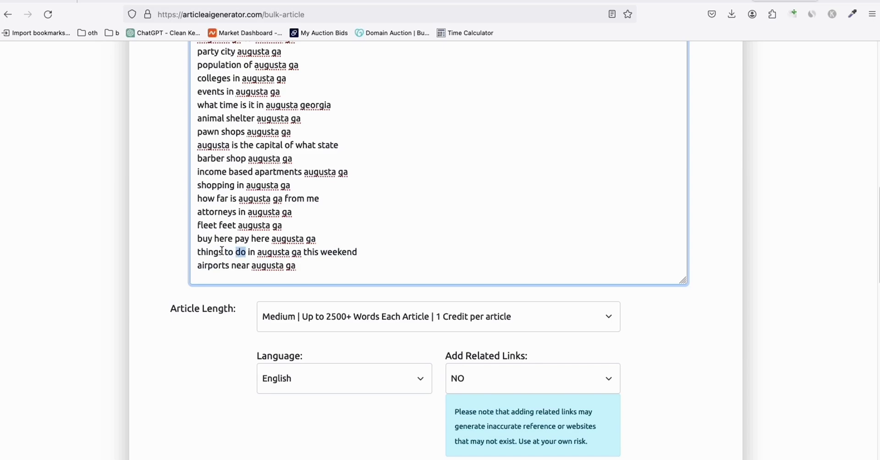
pyautogui.doubleClick(221, 253)
pyautogui.doubleClick(266, 253)
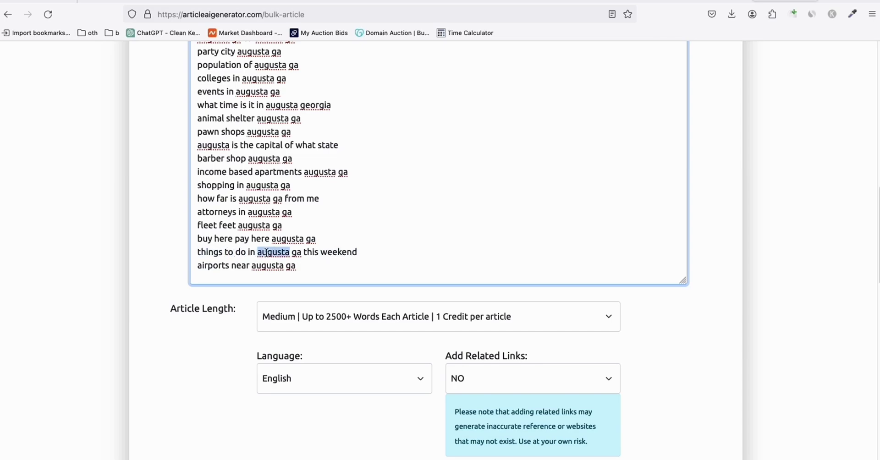
pyautogui.scroll(-5, 461, 163)
pyautogui.click(491, 212)
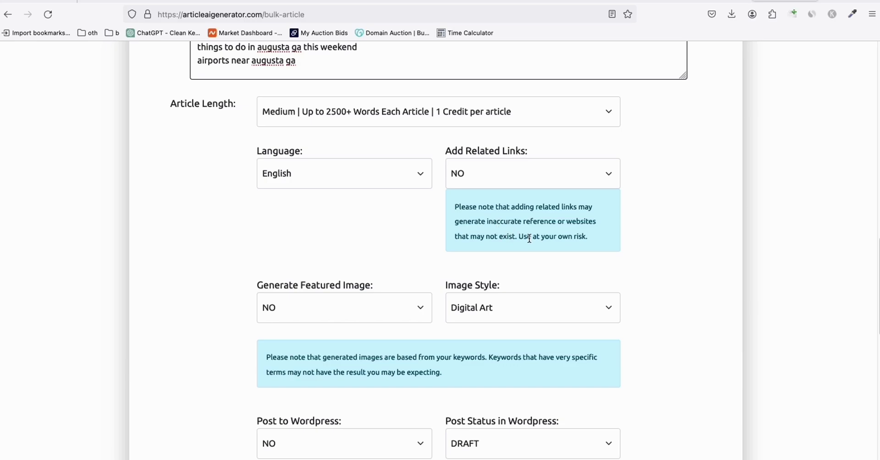
# Set Add Related Links to YES, Post to Wordpress to YES and post status to PUBLISHED.
pyautogui.click(473, 176)
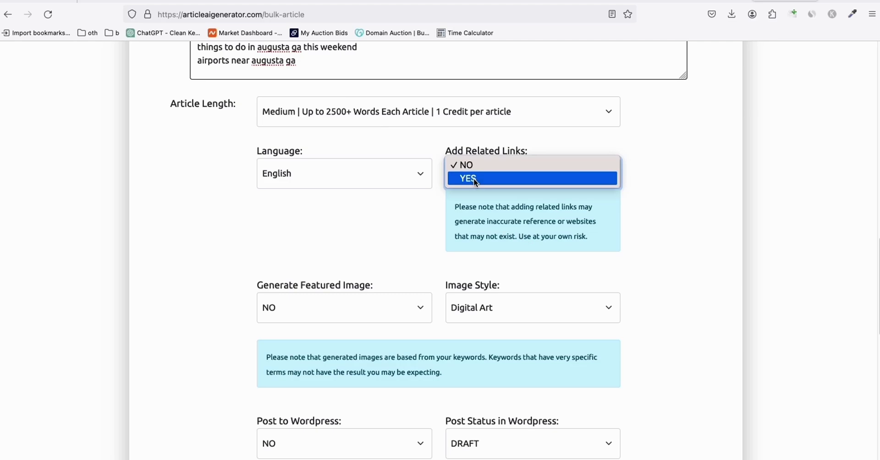
pyautogui.click(474, 178)
pyautogui.scroll(-3, 419, 209)
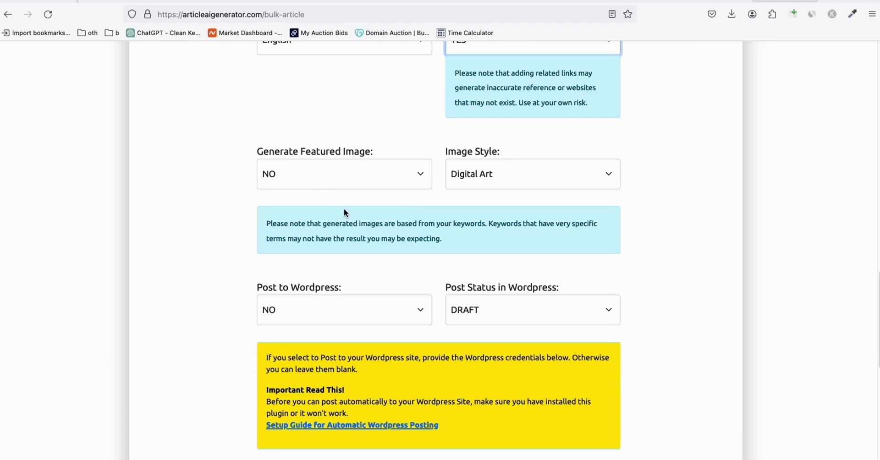
pyautogui.scroll(-3, 345, 213)
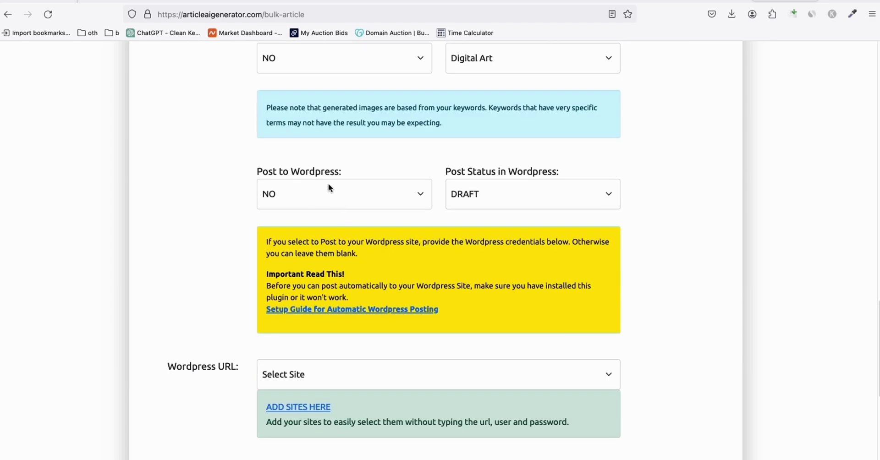
pyautogui.click(329, 187)
pyautogui.click(299, 201)
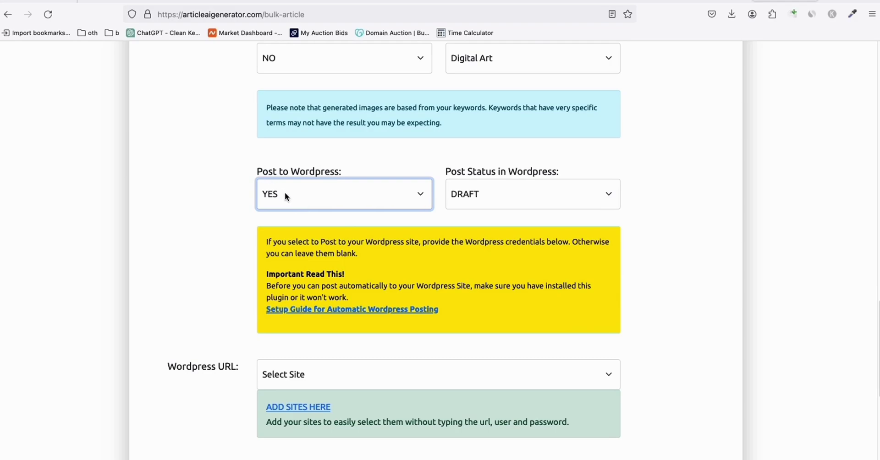
pyautogui.click(474, 194)
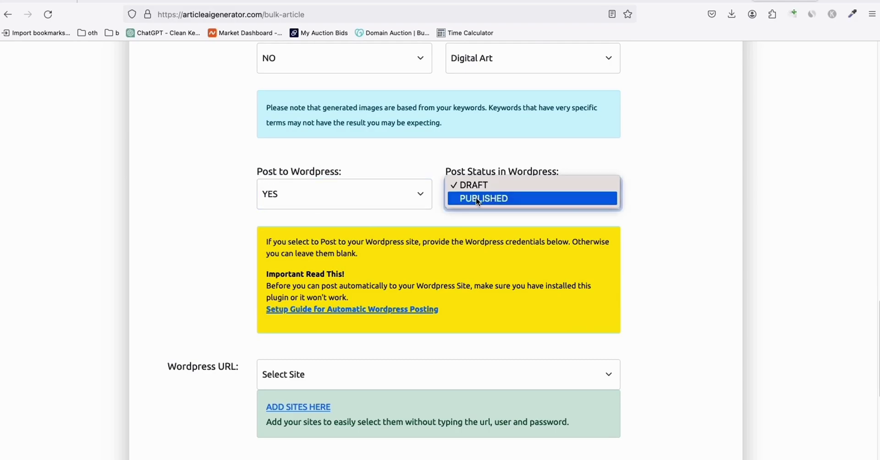
pyautogui.click(476, 199)
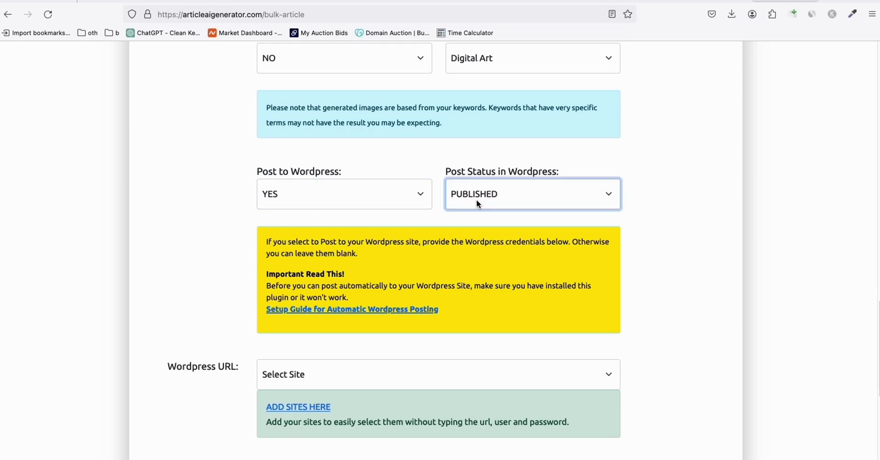
# Choose exploreaugustaga.com as the target WordPress site.
pyautogui.click(641, 3)
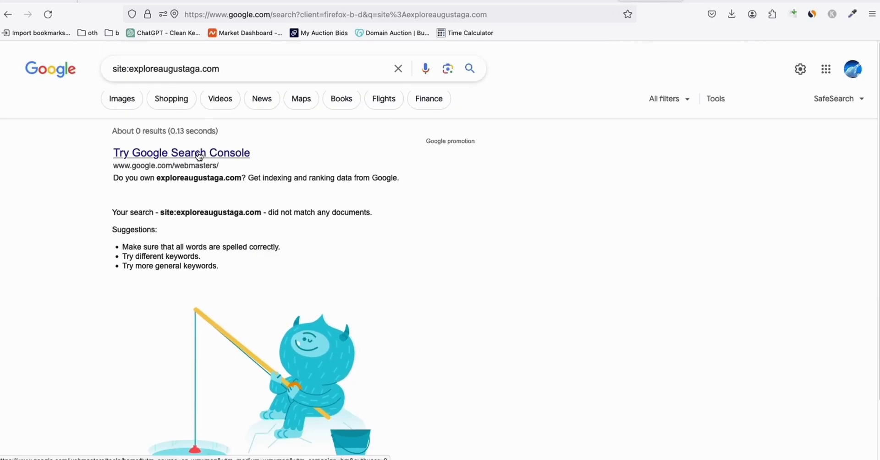
pyautogui.click(762, 4)
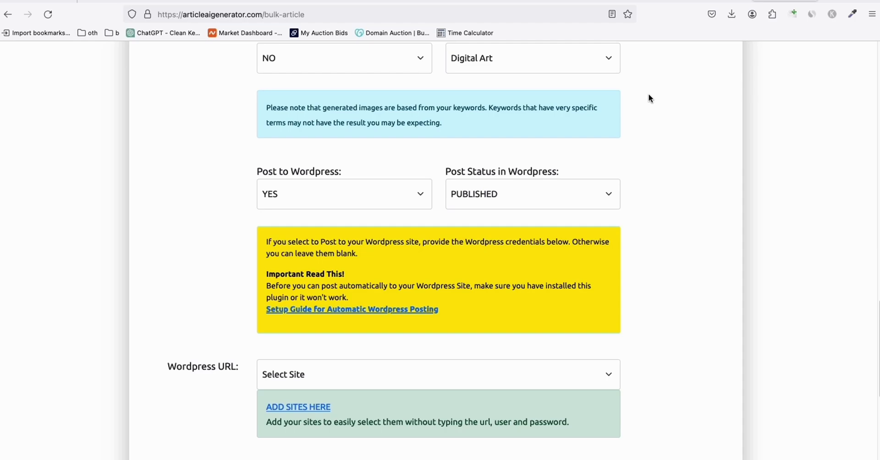
pyautogui.scroll(-1, 647, 93)
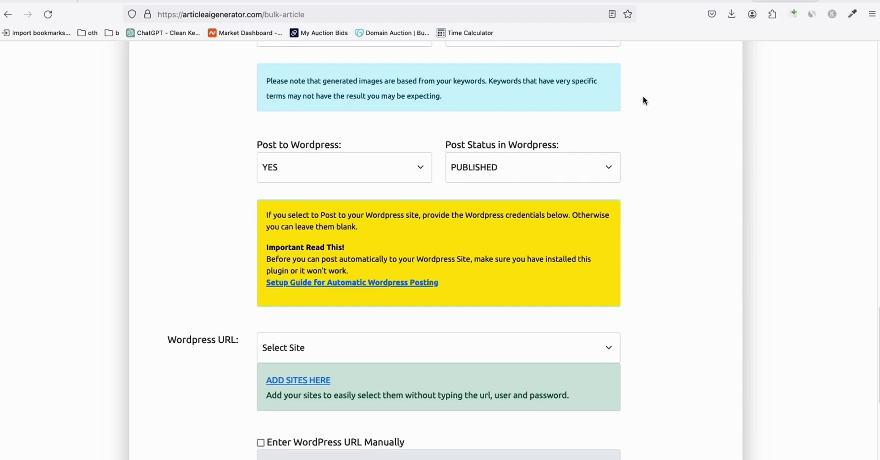
pyautogui.scroll(-4, 348, 215)
pyautogui.click(307, 244)
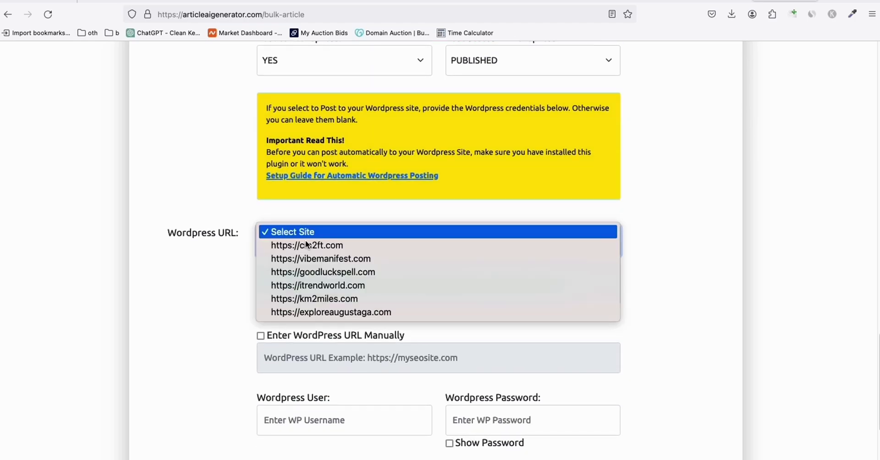
pyautogui.click(326, 309)
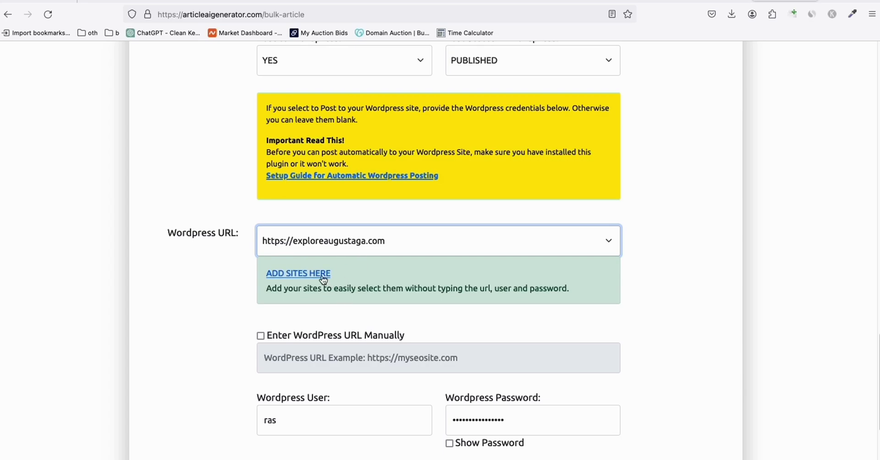
# Submit the 20-keyword batch with Generate Bulk Articles and dismiss the save-password prompt.
pyautogui.scroll(-2, 174, 320)
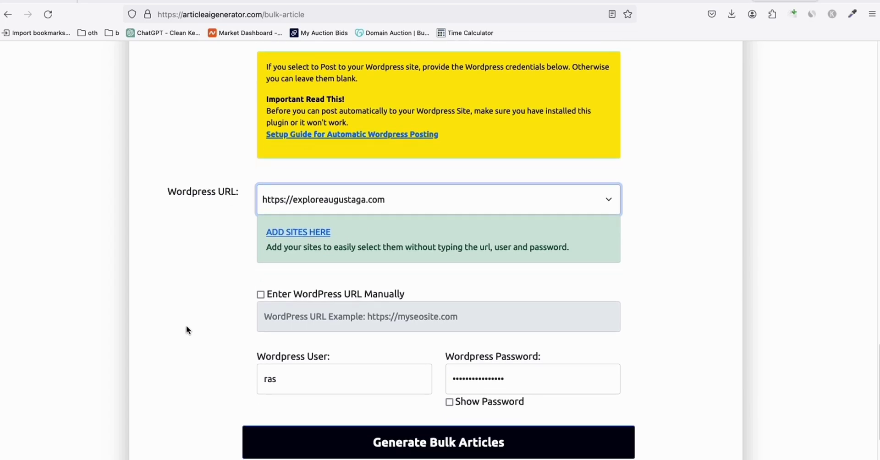
pyautogui.click(188, 316)
pyautogui.scroll(-1, 191, 302)
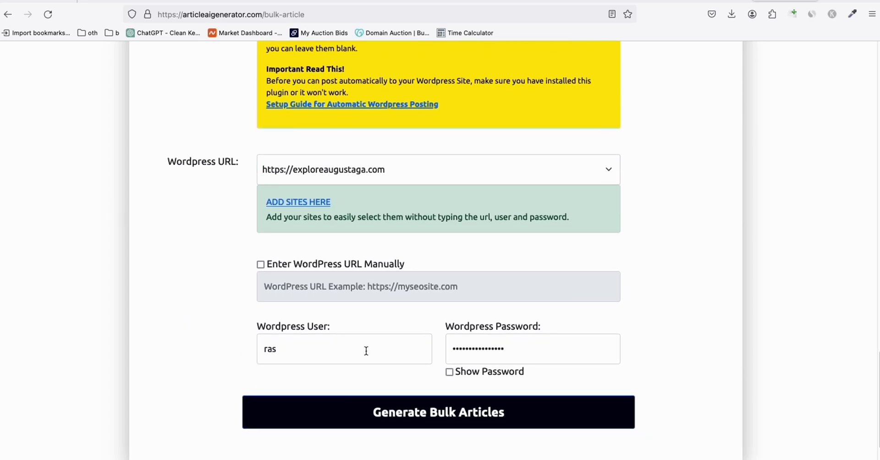
pyautogui.click(418, 412)
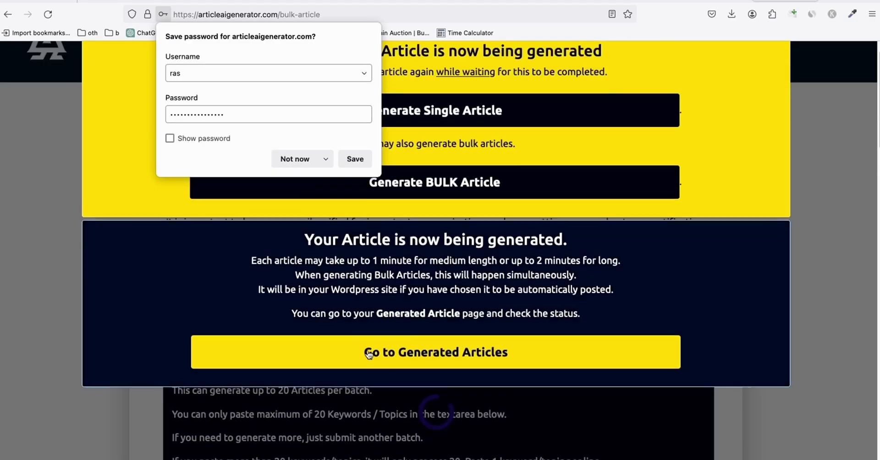
pyautogui.click(432, 295)
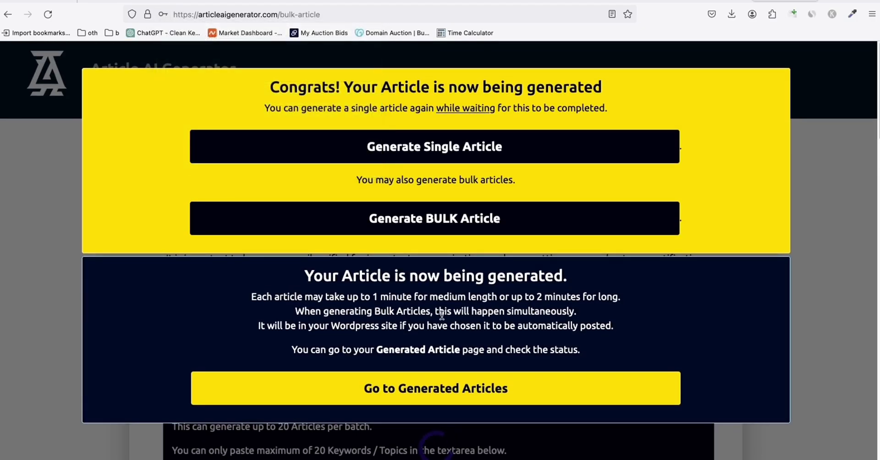
# Check the WordPress plugins page and the Generated Articles list, then return to the spreadsheet.
pyautogui.click(705, 1)
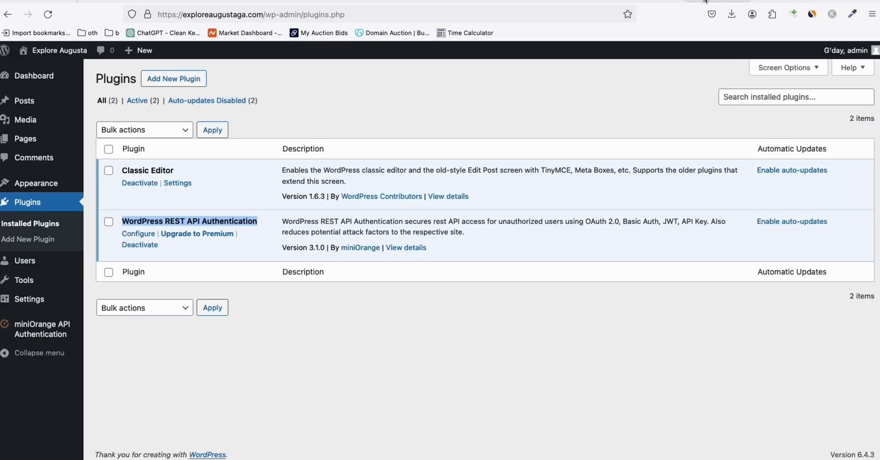
pyautogui.click(784, 1)
pyautogui.click(435, 403)
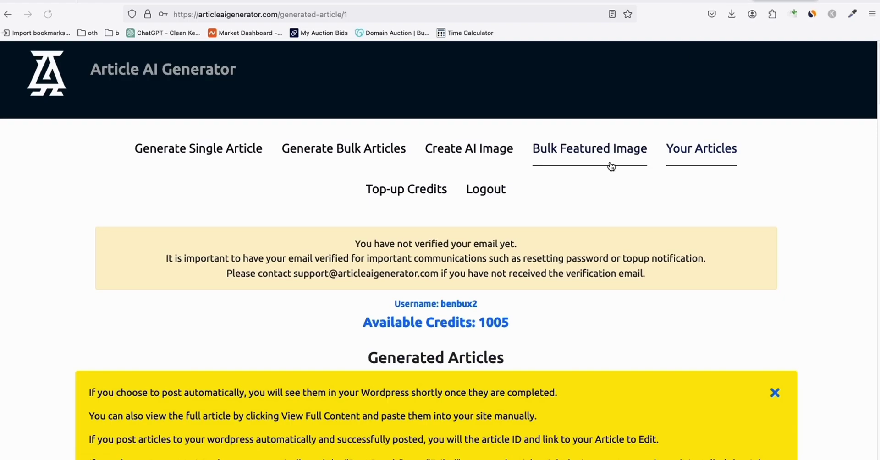
pyautogui.click(323, 156)
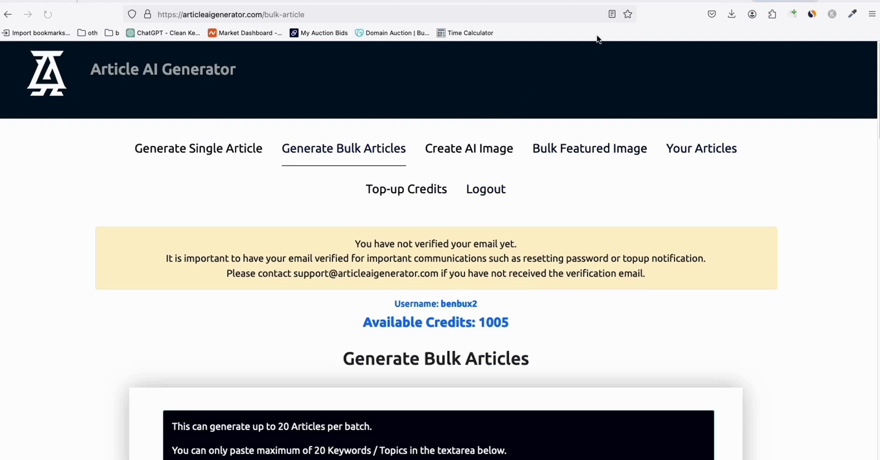
pyautogui.click(576, 1)
# Fill A2:A21 yellow, then select A22:A41 and fill it yellow too.
pyautogui.click(439, 89)
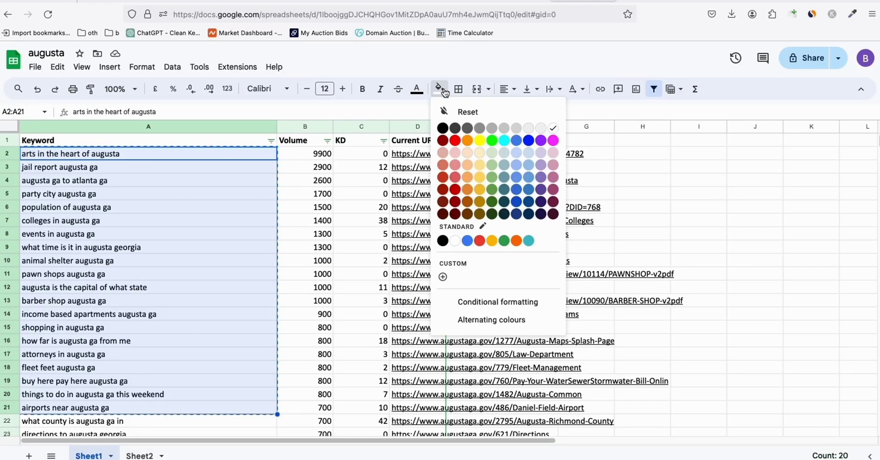
pyautogui.click(484, 144)
pyautogui.scroll(-3, 133, 277)
pyautogui.click(133, 277)
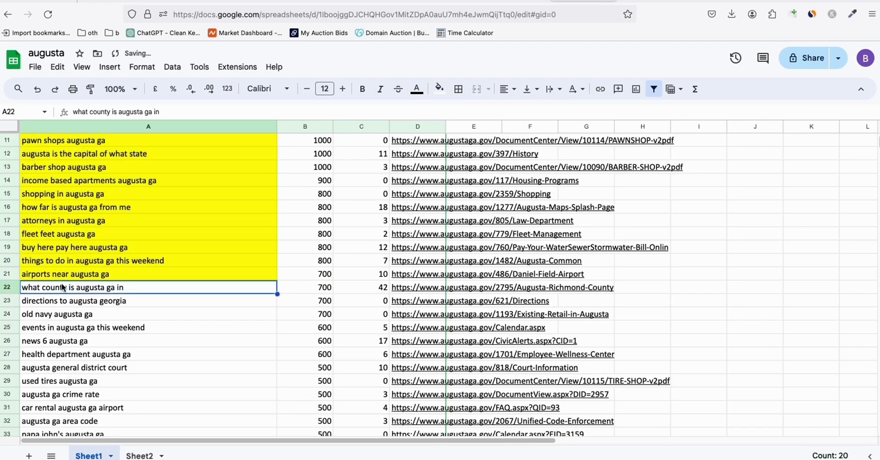
pyautogui.scroll(-1, 151, 271)
pyautogui.scroll(-2, 168, 258)
pyautogui.keyDown('shift'); pyautogui.click(62, 406); pyautogui.keyUp('shift')
pyautogui.hotkey('ctrl', 'c')
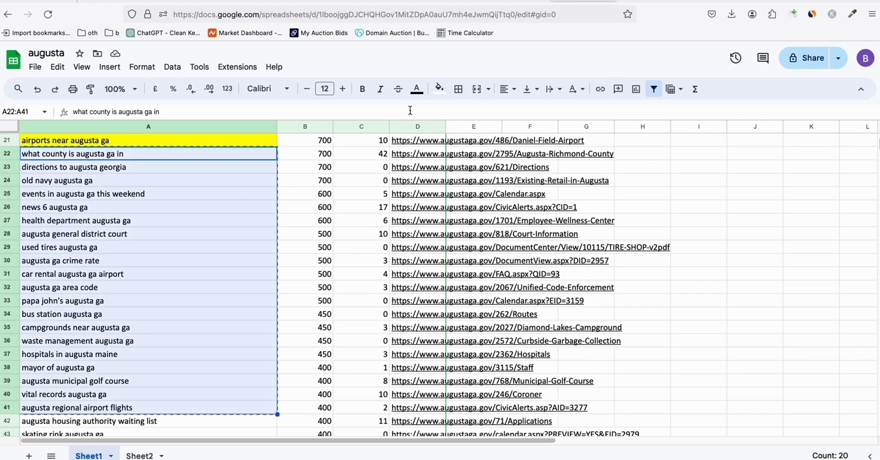
pyautogui.click(439, 88)
pyautogui.click(479, 140)
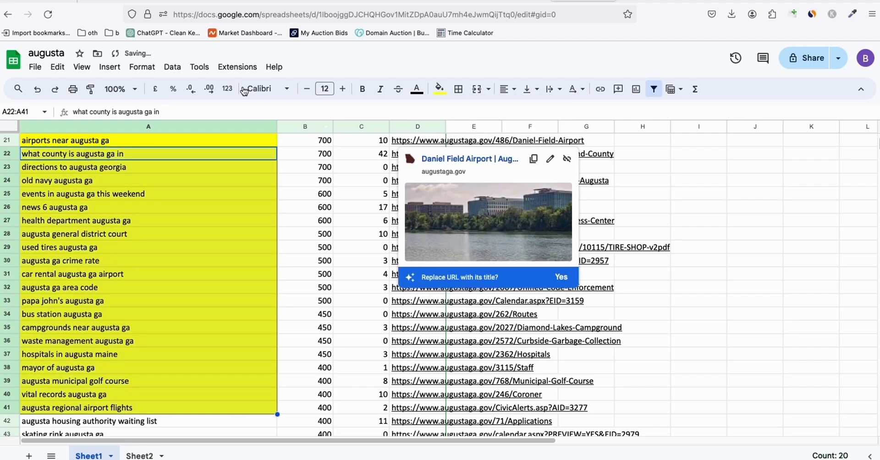
pyautogui.click(769, 1)
# Paste the next 20 keywords into the box and set Add Related Links to YES.
pyautogui.scroll(-6, 340, 271)
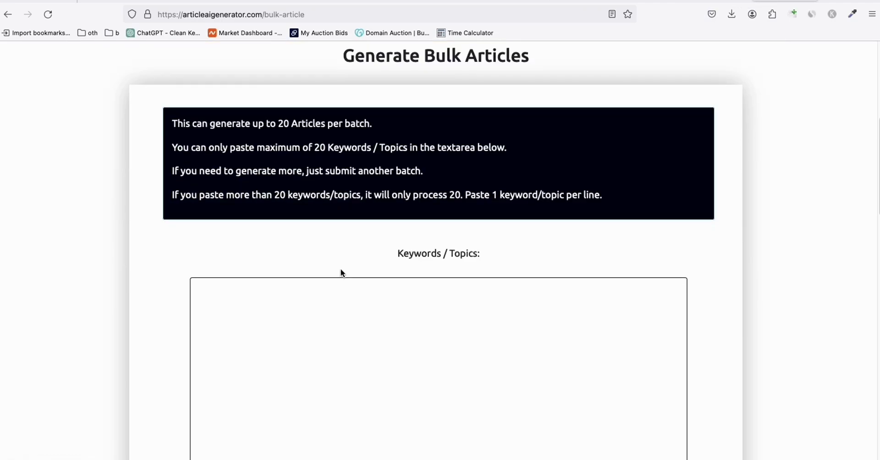
pyautogui.click(265, 319)
pyautogui.hotkey('ctrl', 'v')
pyautogui.scroll(-8, 267, 321)
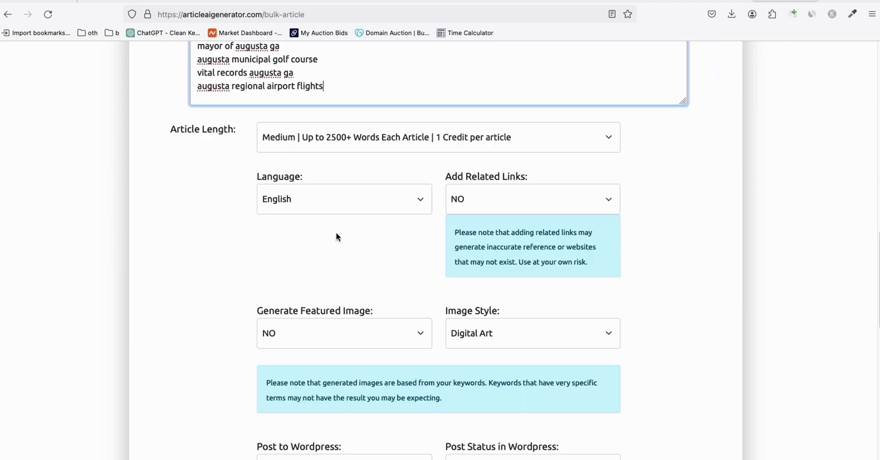
pyautogui.click(475, 197)
pyautogui.click(465, 202)
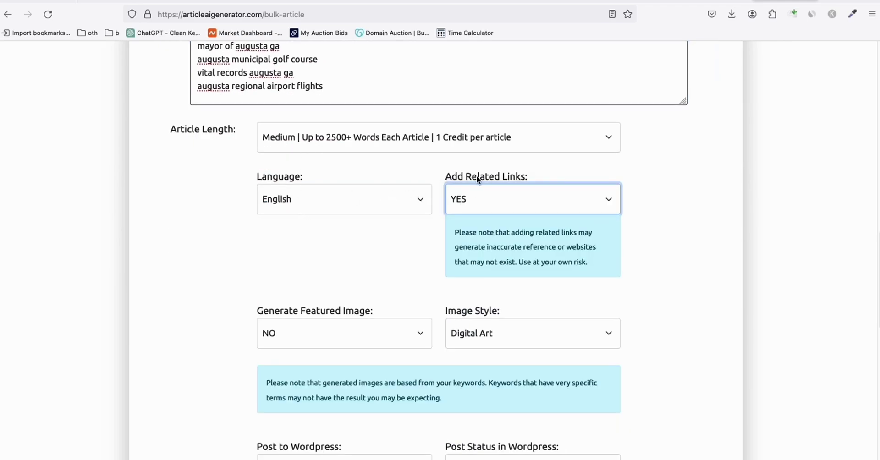
pyautogui.click(227, 249)
# Set Post to Wordpress YES, status PUBLISHED, site exploreaugustaga.com, and generate the batch.
pyautogui.scroll(-4, 268, 259)
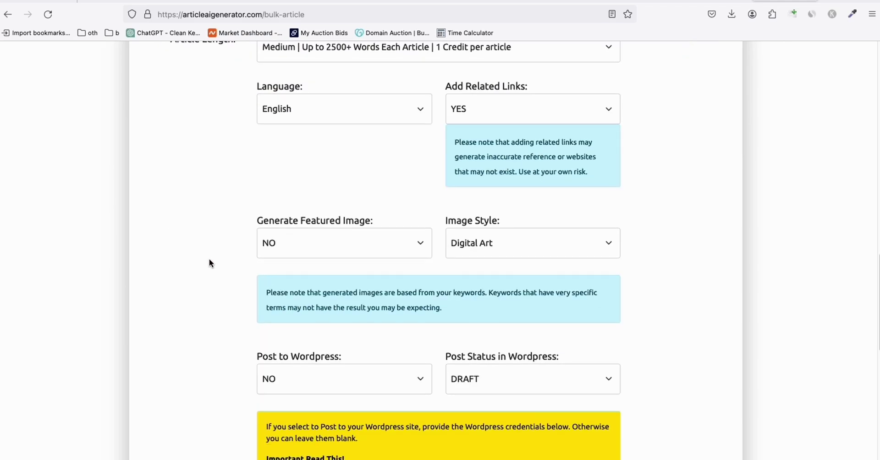
pyautogui.click(289, 291)
pyautogui.click(295, 298)
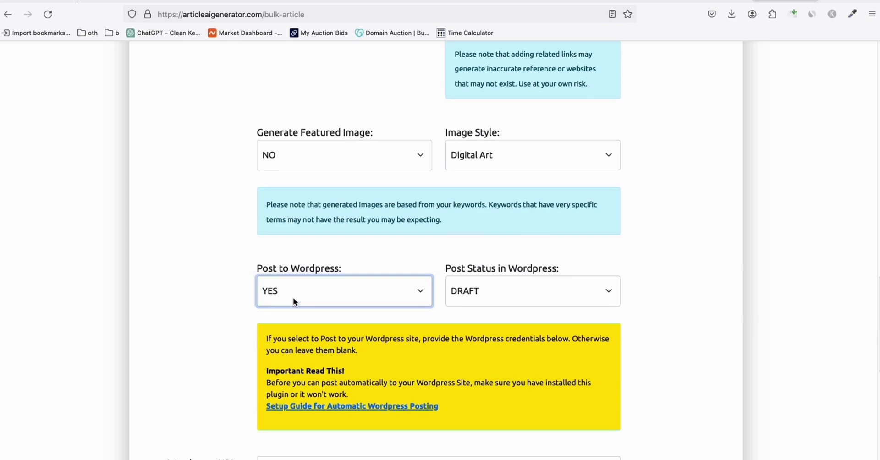
pyautogui.click(482, 288)
pyautogui.click(484, 295)
pyautogui.click(176, 270)
pyautogui.scroll(-7, 176, 271)
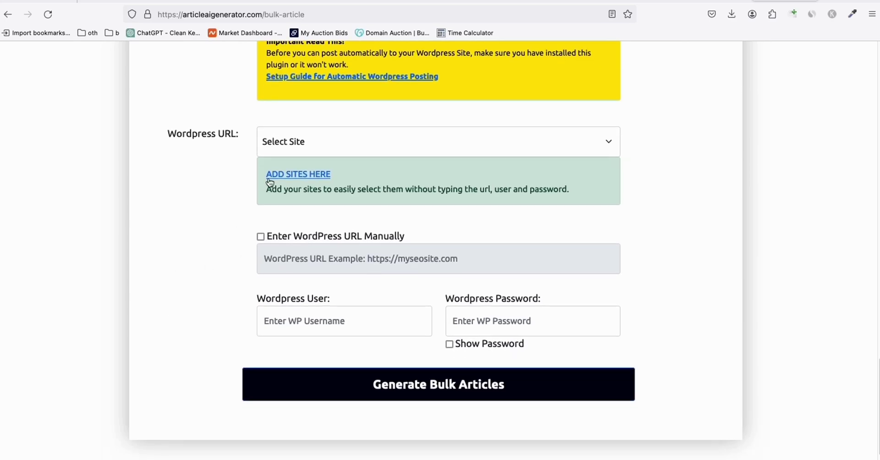
pyautogui.click(280, 138)
pyautogui.click(320, 207)
pyautogui.click(150, 234)
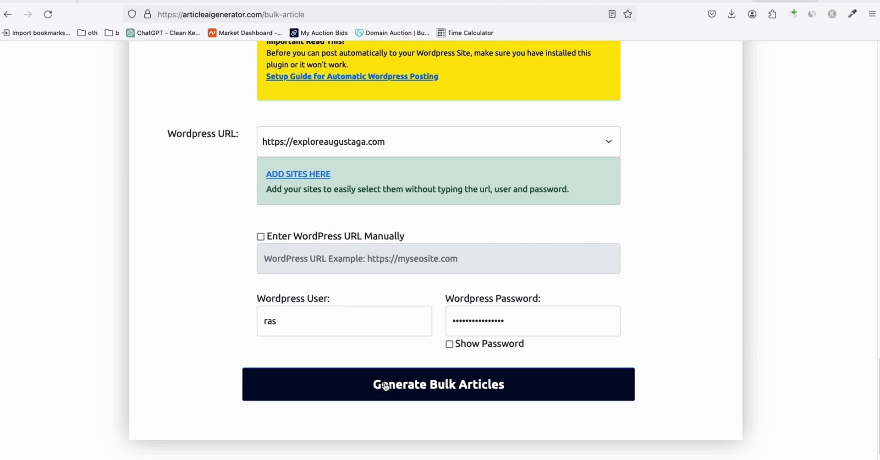
pyautogui.click(385, 385)
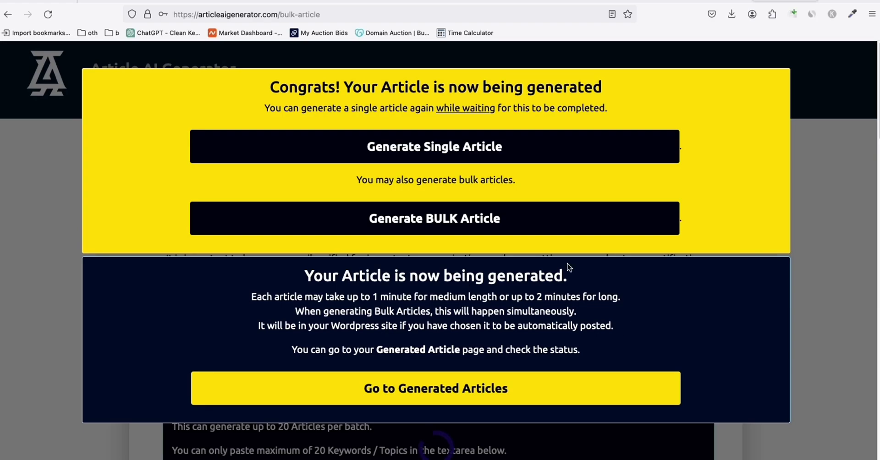
# Select keywords A42:A61 and fill them yellow from the Fill colour palette.
pyautogui.click(575, 1)
pyautogui.scroll(-5, 174, 220)
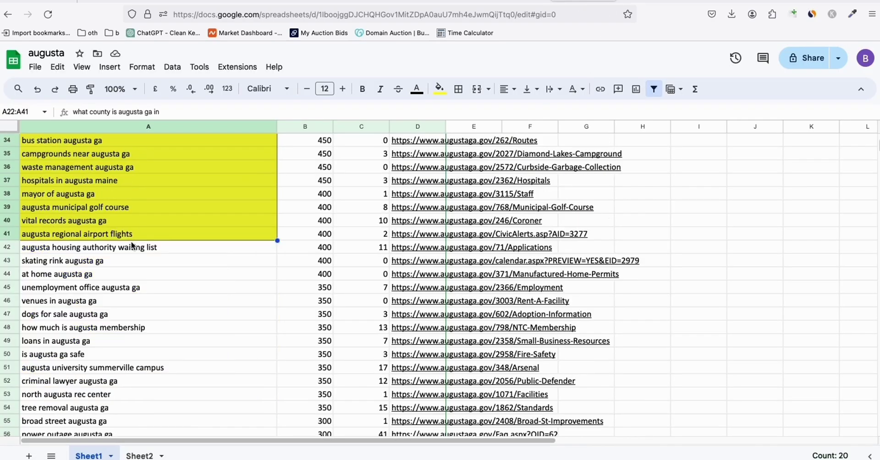
pyautogui.click(94, 249)
pyautogui.scroll(-1, 130, 272)
pyautogui.scroll(-2, 131, 275)
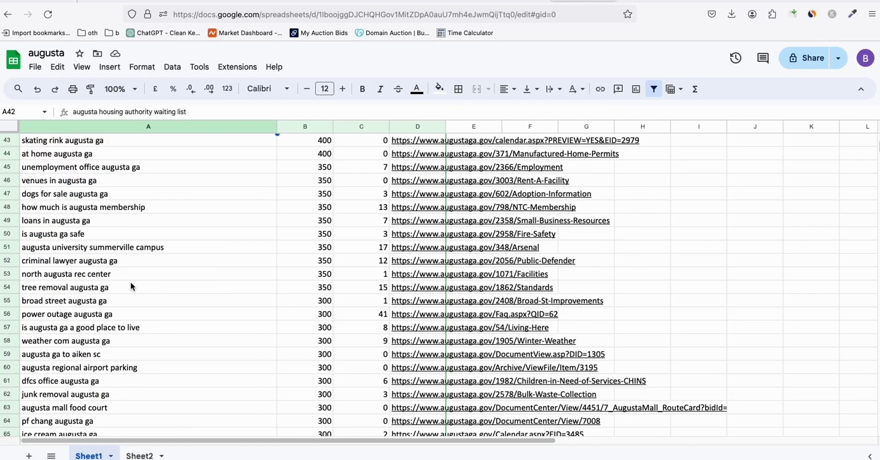
pyautogui.keyDown('shift'); pyautogui.click(69, 383); pyautogui.keyUp('shift')
pyautogui.hotkey('ctrl', 'c')
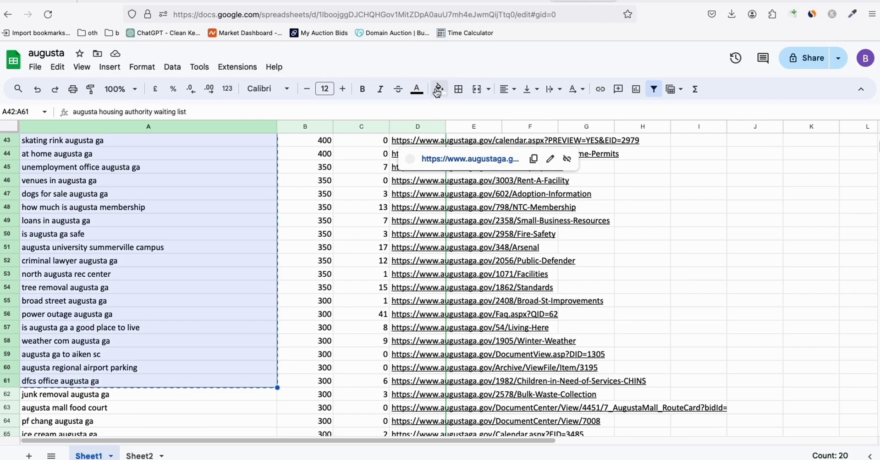
pyautogui.click(439, 88)
pyautogui.click(480, 137)
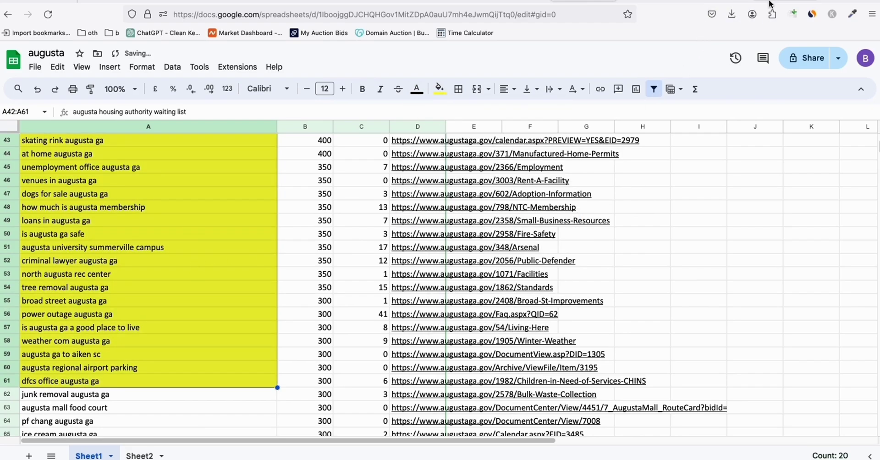
pyautogui.click(717, 2)
# Check the WordPress plugins page, then start a new bulk article batch.
pyautogui.click(696, 1)
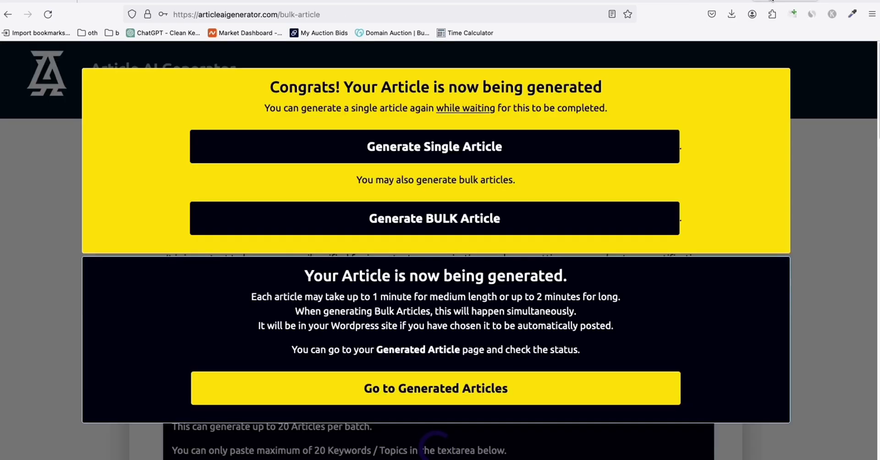
pyautogui.click(718, 2)
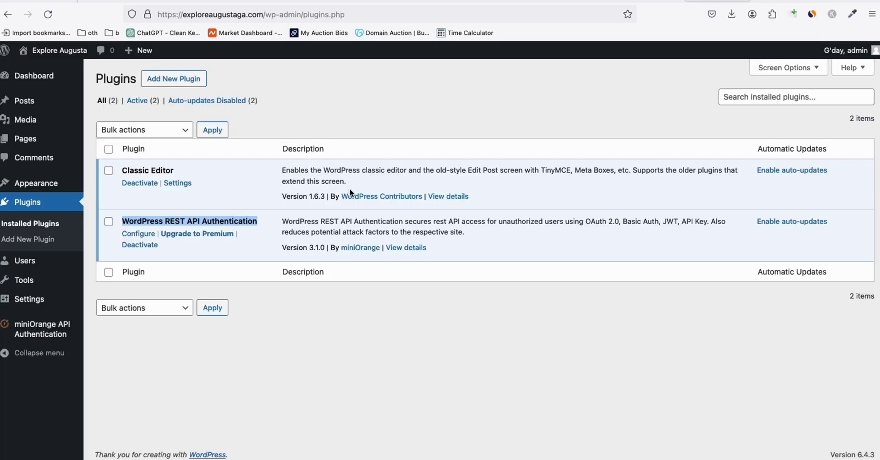
pyautogui.click(696, 1)
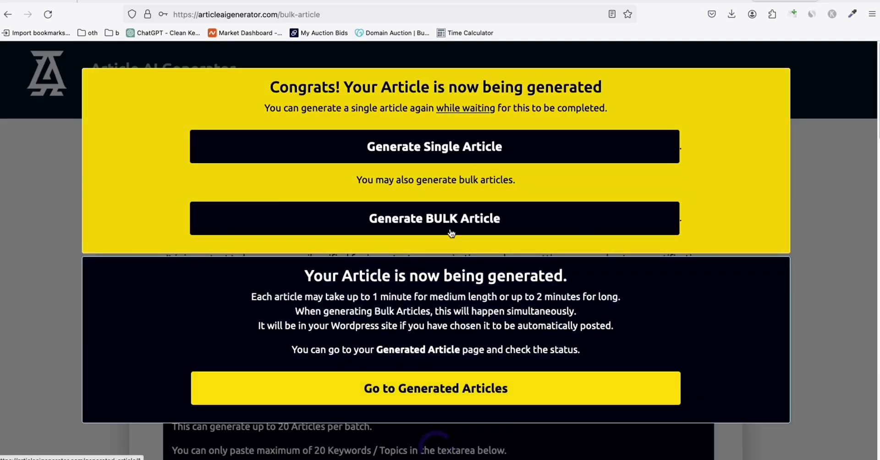
pyautogui.click(455, 220)
# Paste the next 20 keywords and turn on related links.
pyautogui.scroll(-7, 438, 154)
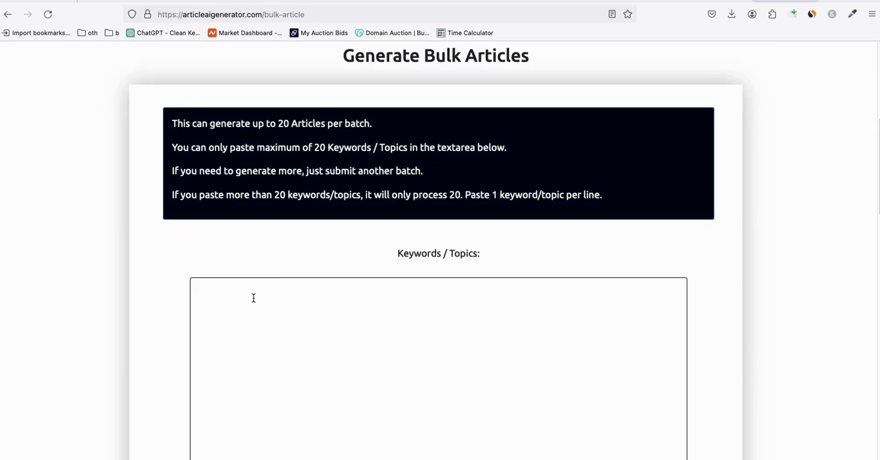
pyautogui.click(251, 300)
pyautogui.hotkey('ctrl', 'v')
pyautogui.scroll(-6, 325, 204)
pyautogui.scroll(-1, 433, 259)
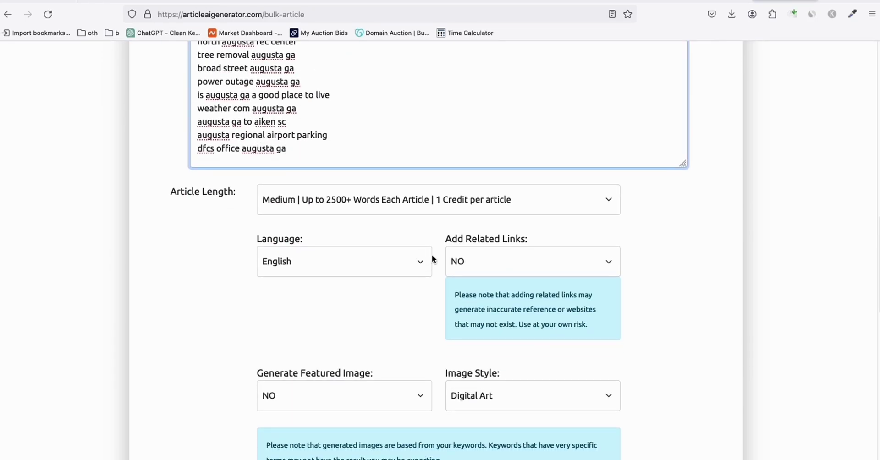
pyautogui.click(482, 259)
pyautogui.click(482, 266)
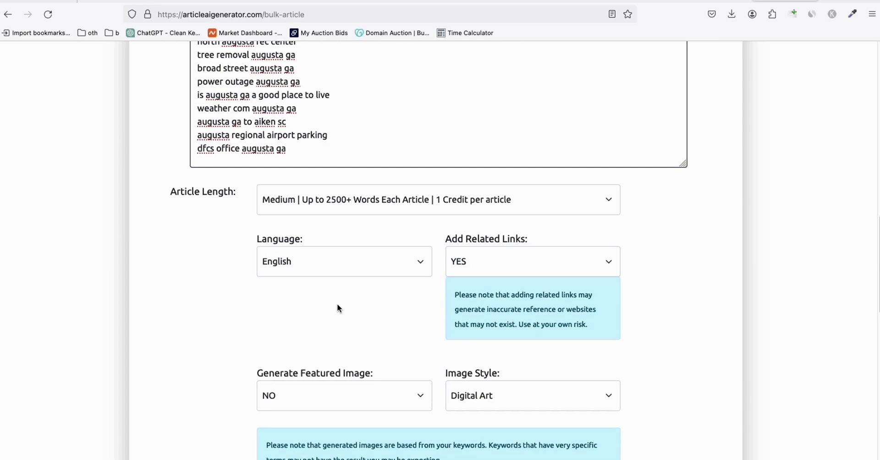
# Post to WordPress as PUBLISHED on exploreaugustaga.com and generate the third batch.
pyautogui.scroll(-1, 336, 304)
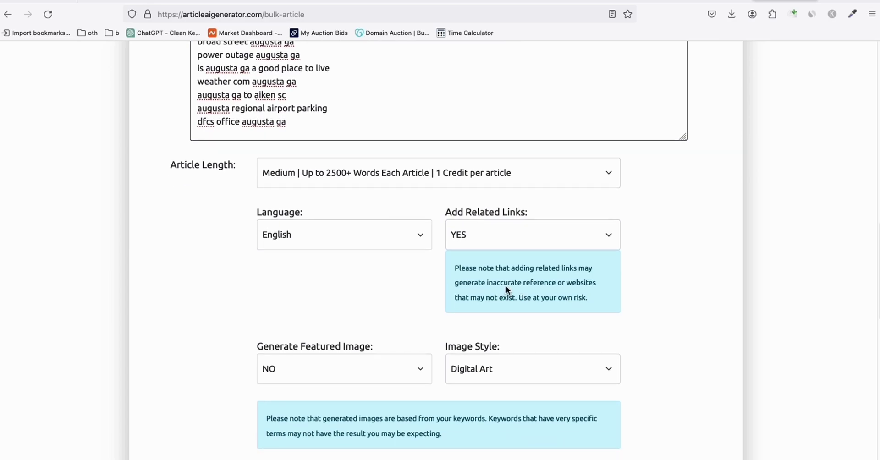
pyautogui.scroll(-7, 405, 279)
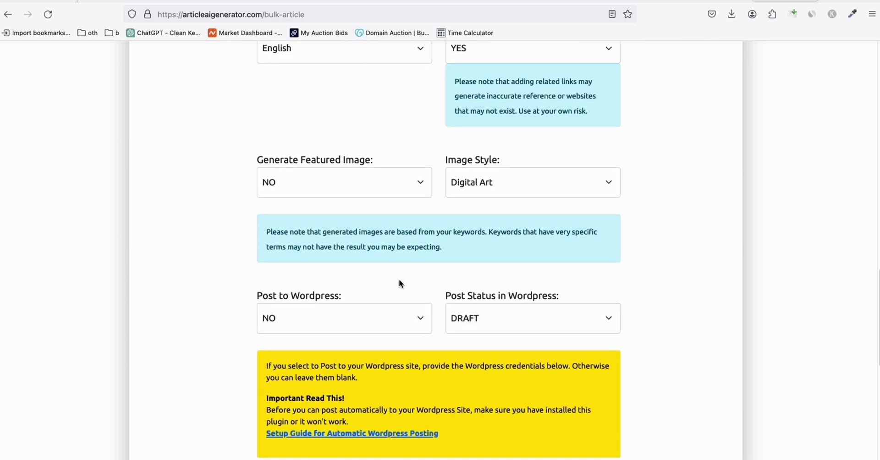
pyautogui.click(334, 306)
pyautogui.click(303, 314)
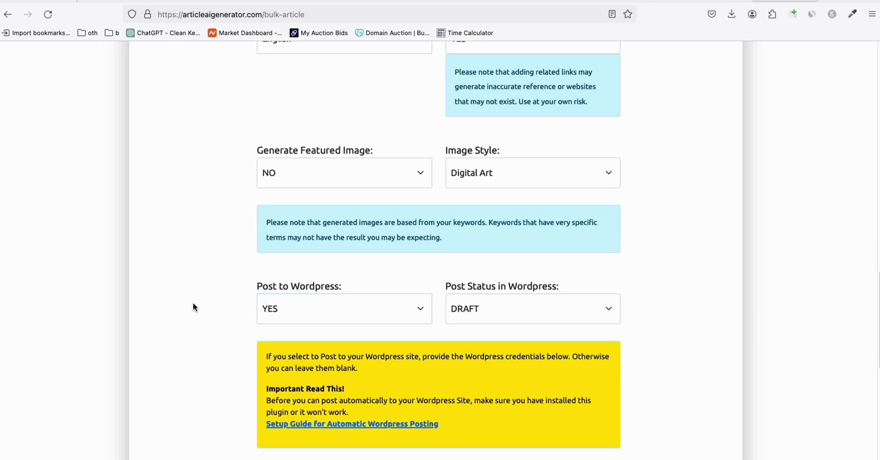
pyautogui.scroll(-5, 197, 301)
pyautogui.click(476, 166)
pyautogui.click(479, 173)
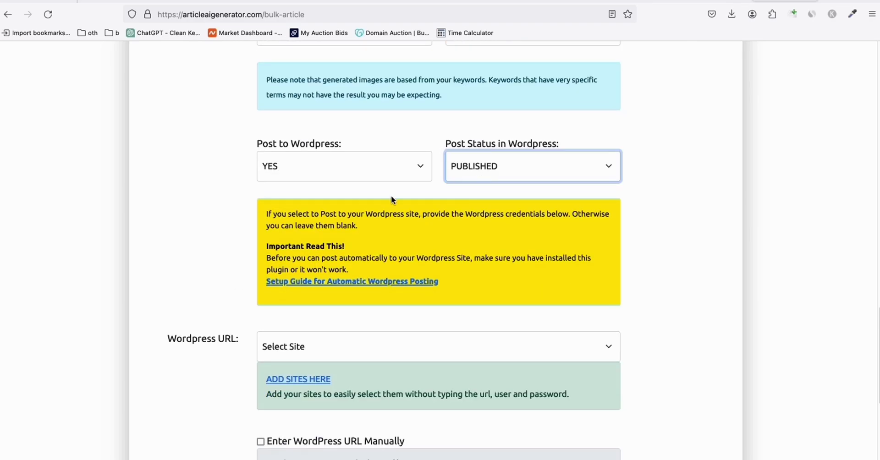
pyautogui.scroll(-4, 177, 232)
pyautogui.click(279, 248)
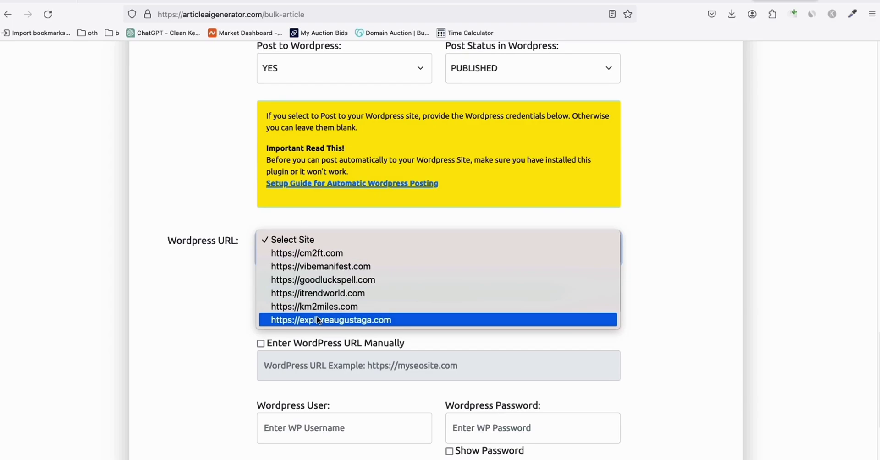
pyautogui.click(319, 321)
pyautogui.scroll(-4, 150, 290)
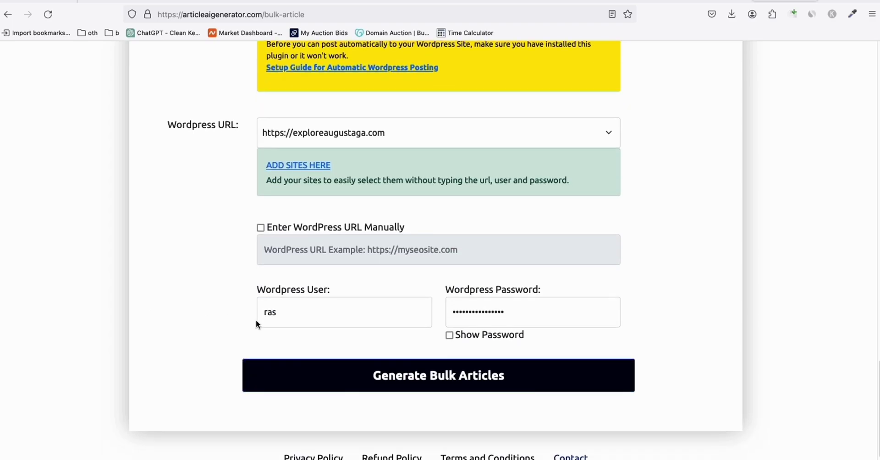
pyautogui.click(455, 385)
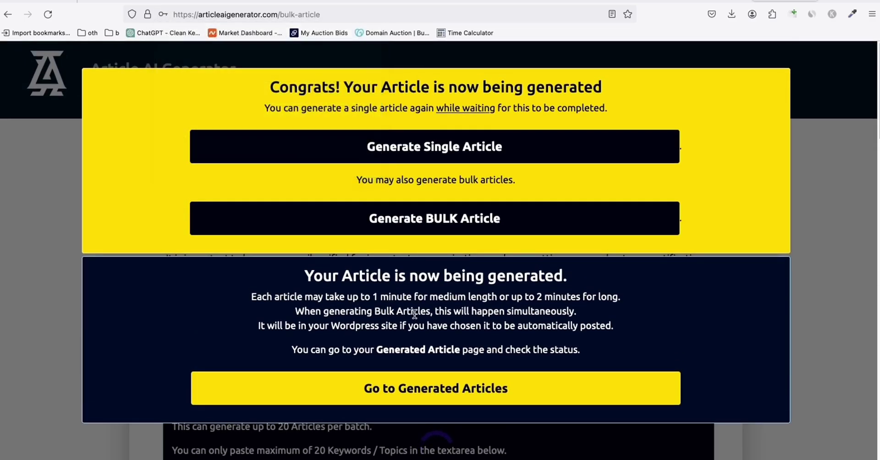
# Scroll through the yellow-highlighted keywords in column A, then return to the WordPress plugins page.
pyautogui.click(578, 1)
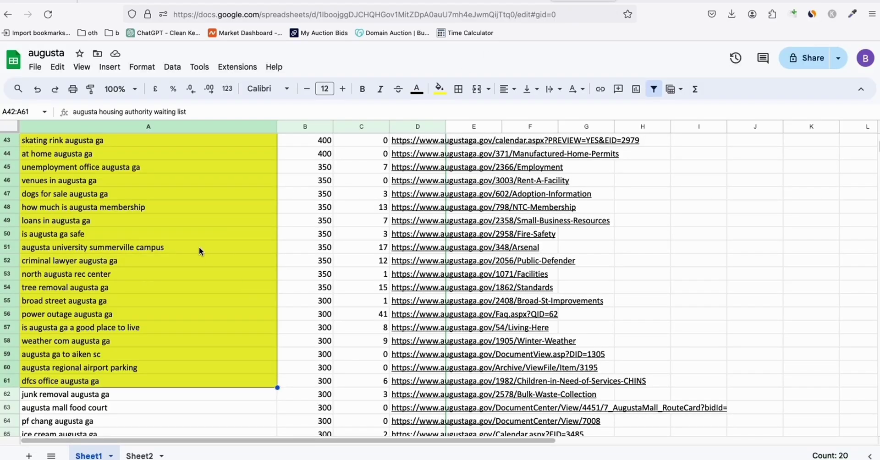
pyautogui.scroll(-3, 183, 217)
pyautogui.scroll(7, 134, 273)
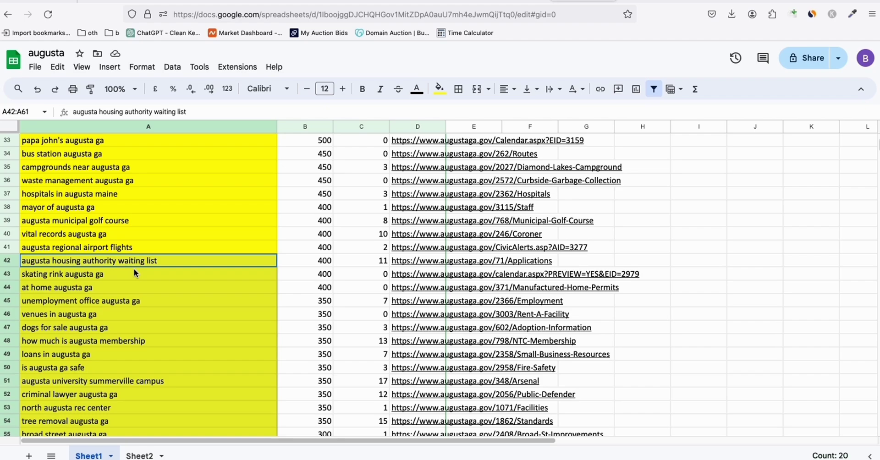
pyautogui.click(708, 2)
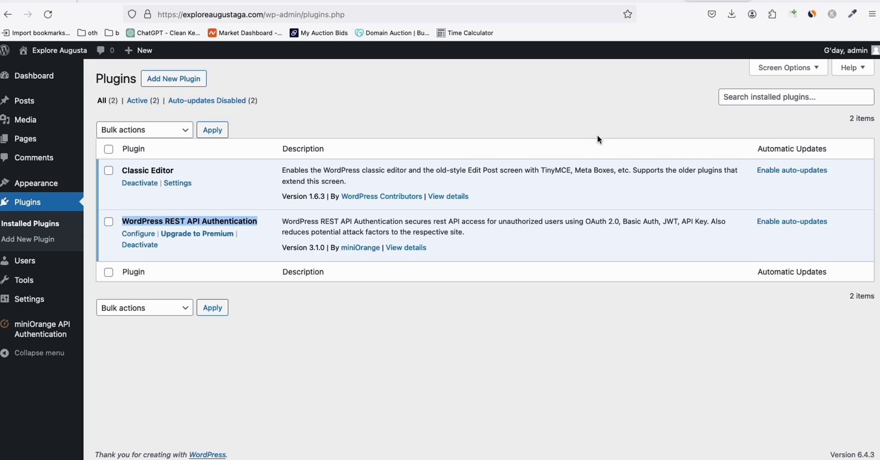
# Open All Posts and scroll through the 37 published Augusta articles.
pyautogui.click(366, 338)
pyautogui.moveTo(62, 103)
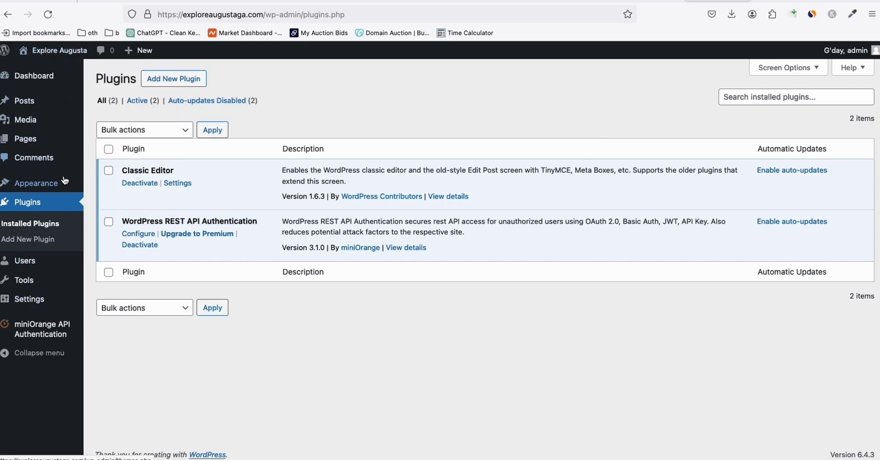
pyautogui.click(26, 108)
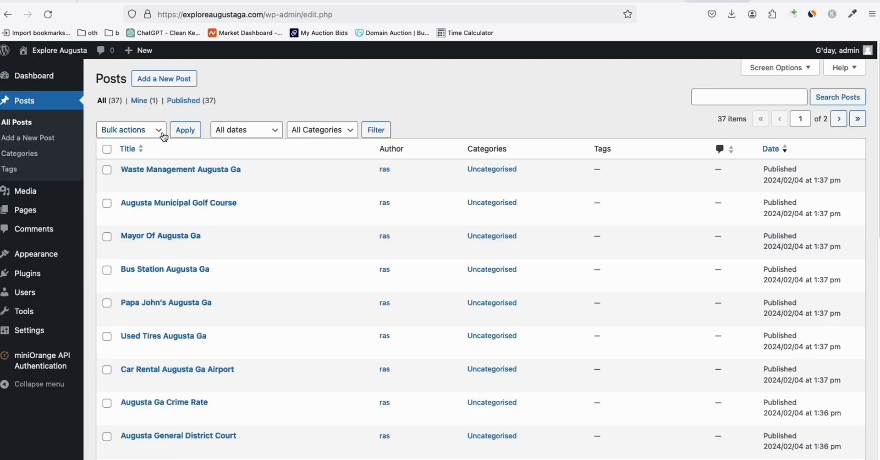
pyautogui.moveTo(213, 183)
pyautogui.scroll(-5, 246, 216)
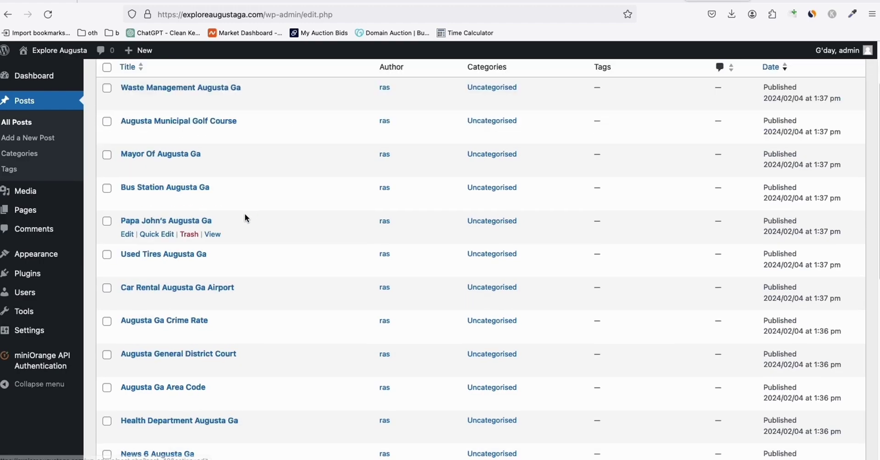
pyautogui.scroll(-3, 244, 214)
pyautogui.scroll(-3, 187, 211)
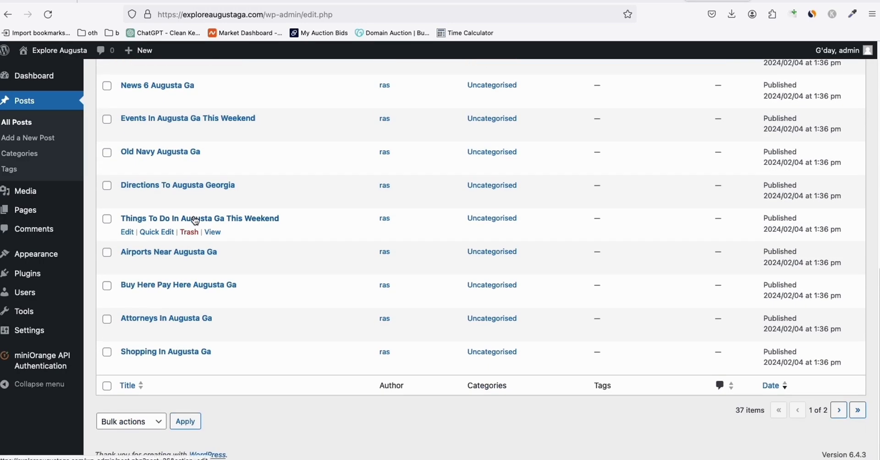
pyautogui.scroll(2, 196, 220)
pyautogui.scroll(9, 278, 280)
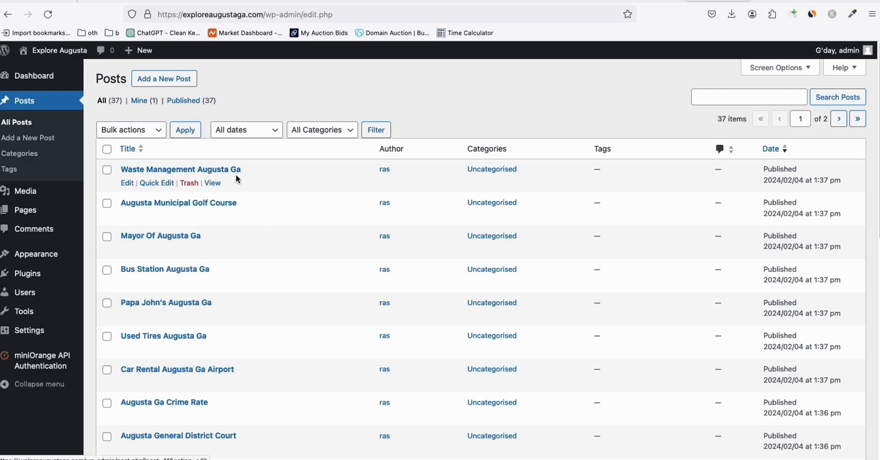
# Open the Waste Management Augusta Ga post in a new tab and follow its Solid Waste Management link.
pyautogui.rightClick(213, 183)
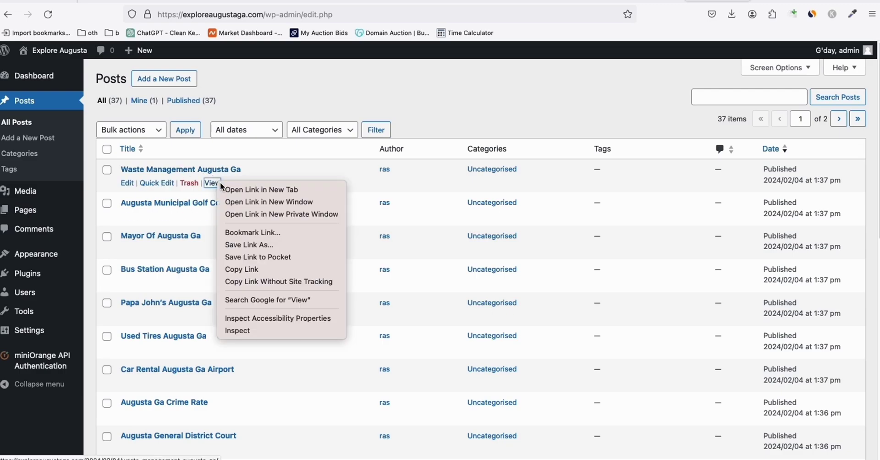
pyautogui.press('Return')
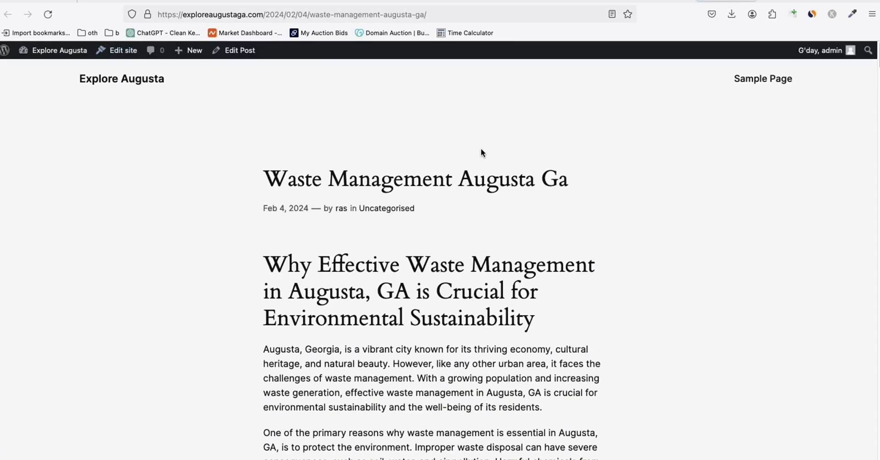
pyautogui.scroll(-10, 481, 147)
pyautogui.scroll(-9, 481, 149)
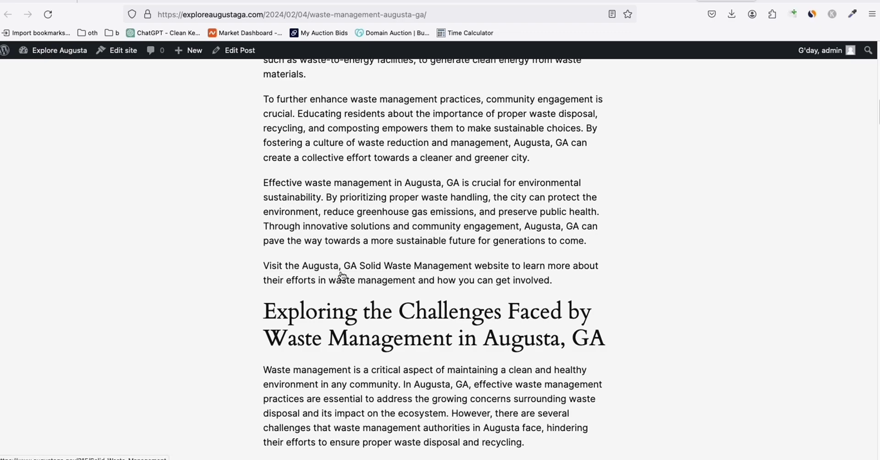
pyautogui.click(430, 267)
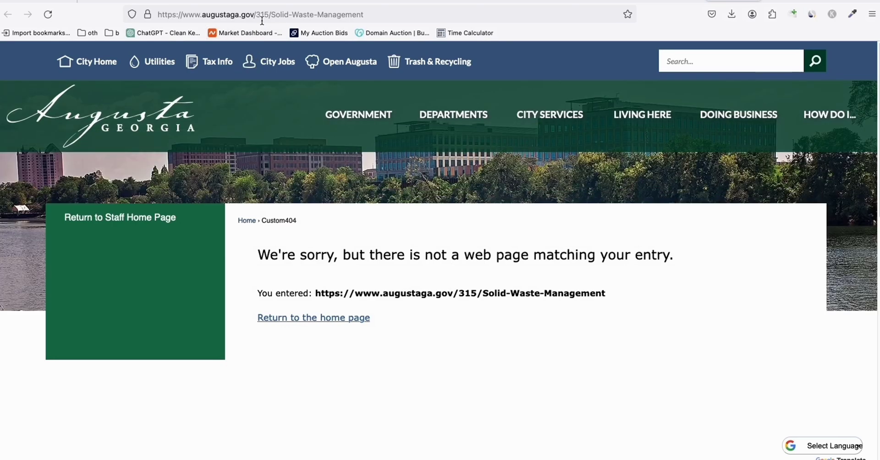
pyautogui.click(759, 1)
pyautogui.scroll(-6, 576, 129)
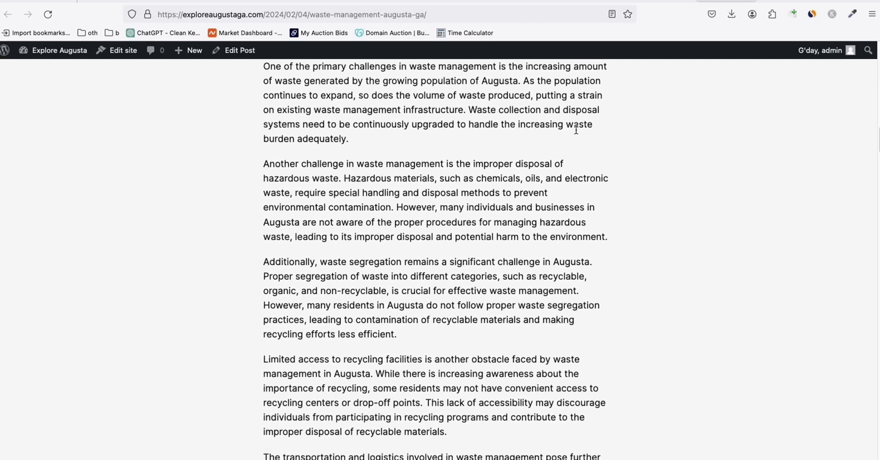
pyautogui.scroll(-13, 576, 130)
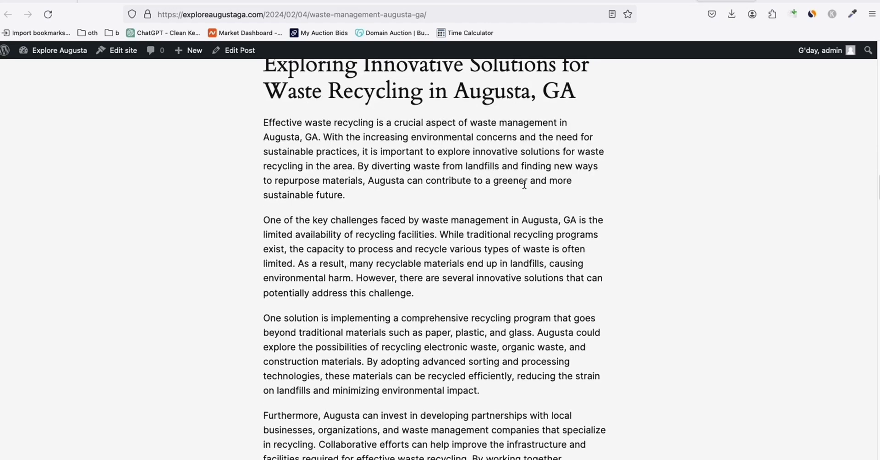
pyautogui.scroll(-9, 524, 183)
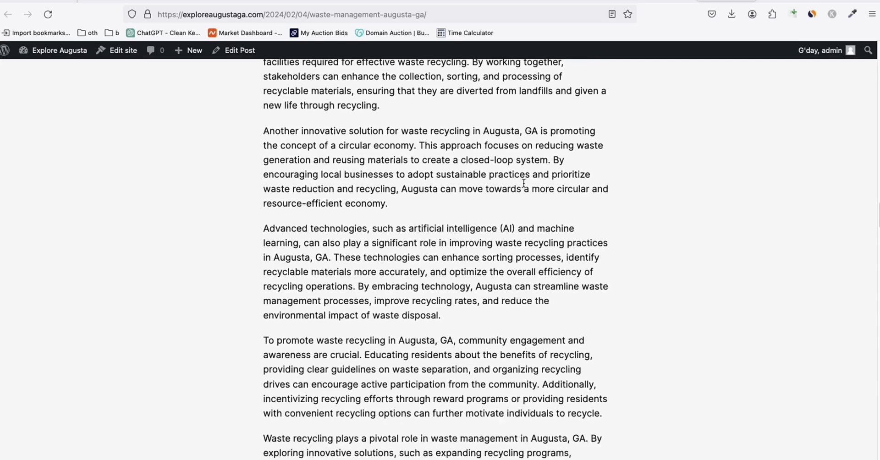
pyautogui.scroll(-2, 524, 182)
pyautogui.scroll(-3, 432, 162)
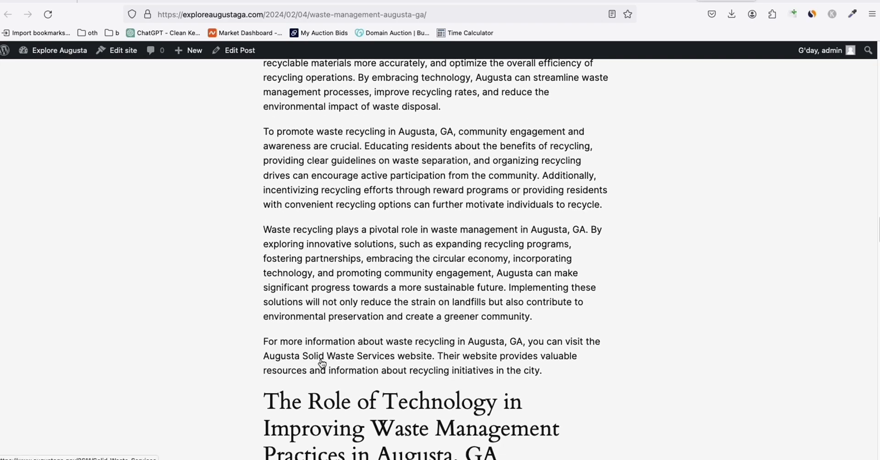
pyautogui.scroll(-8, 348, 364)
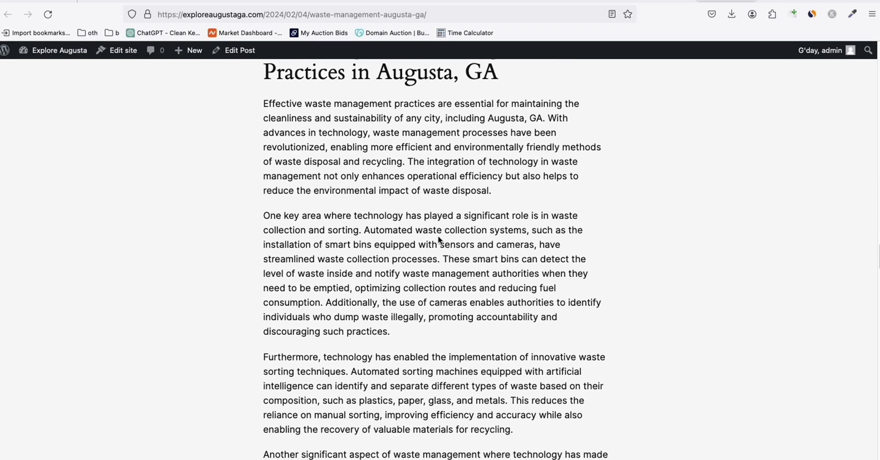
pyautogui.scroll(-12, 438, 236)
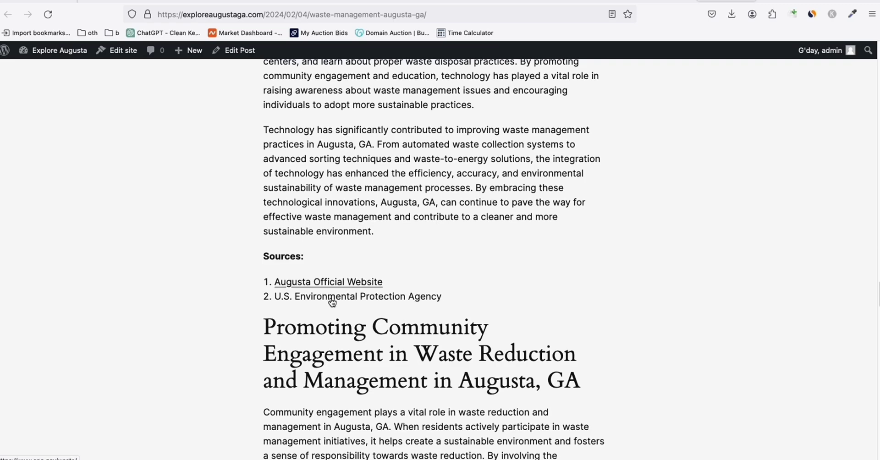
pyautogui.scroll(-1, 332, 302)
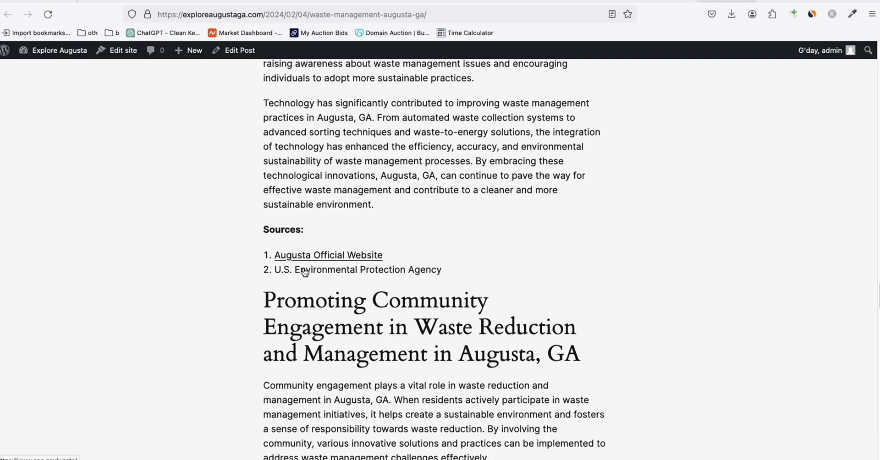
pyautogui.click(303, 274)
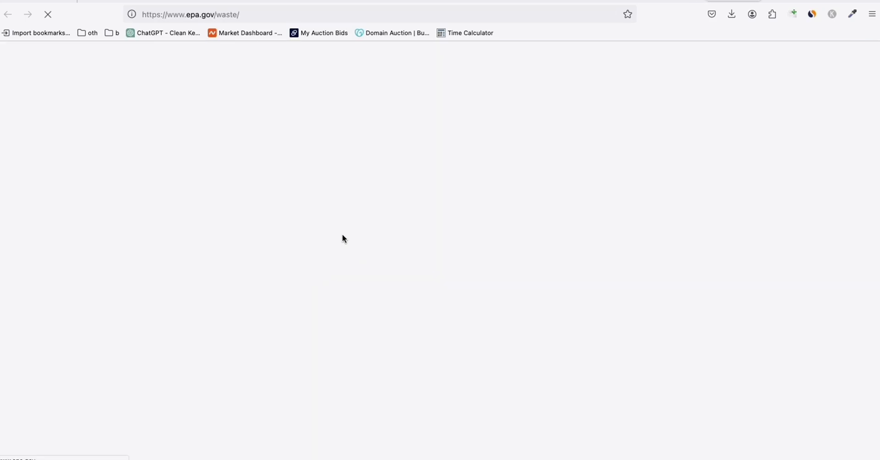
pyautogui.scroll(-3, 394, 184)
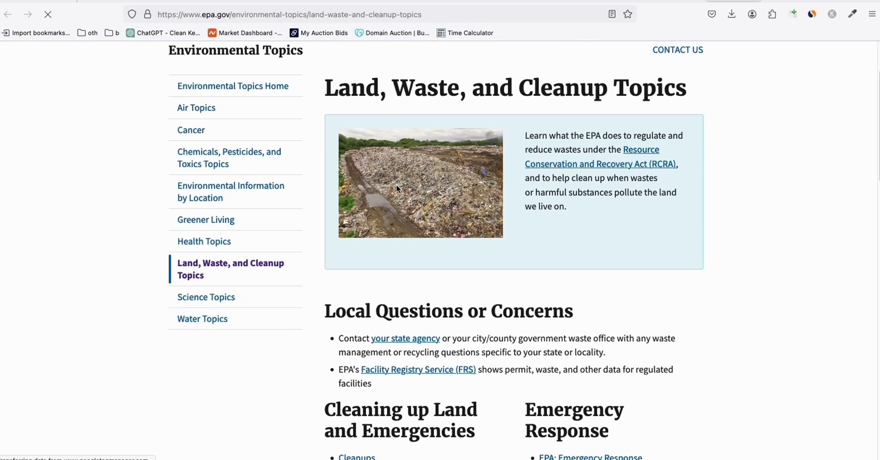
pyautogui.click(752, 1)
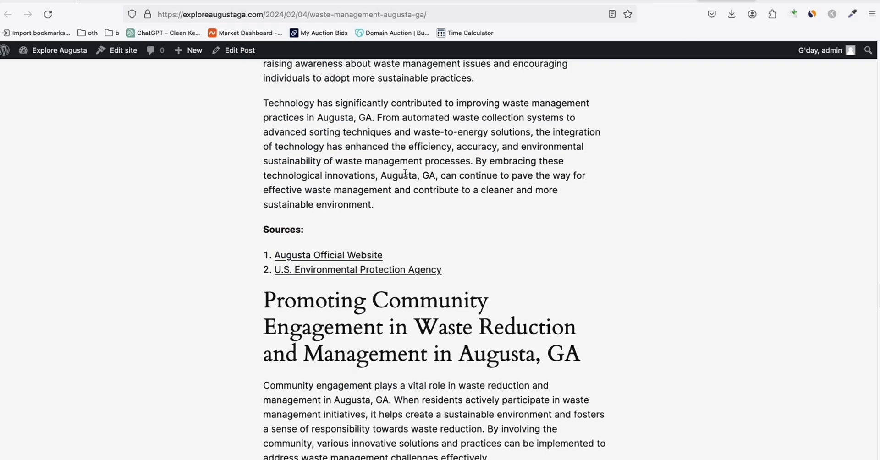
pyautogui.scroll(-1, 405, 173)
pyautogui.scroll(-20, 372, 229)
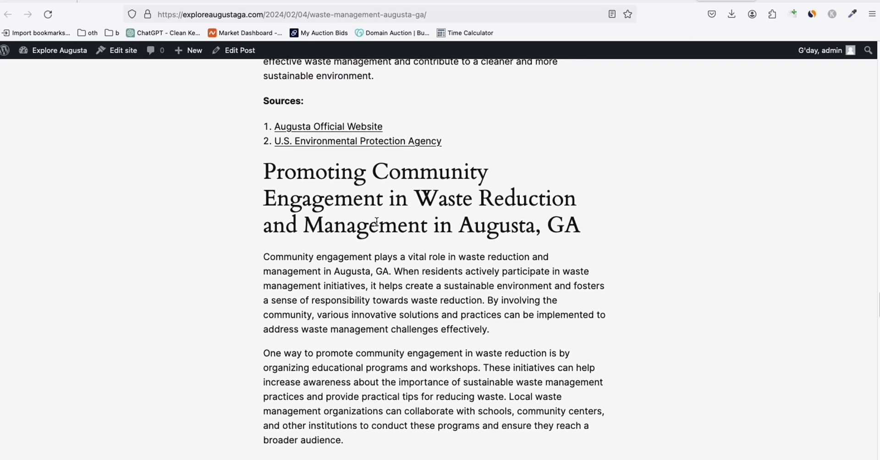
pyautogui.scroll(18, 374, 225)
pyautogui.scroll(15, 373, 224)
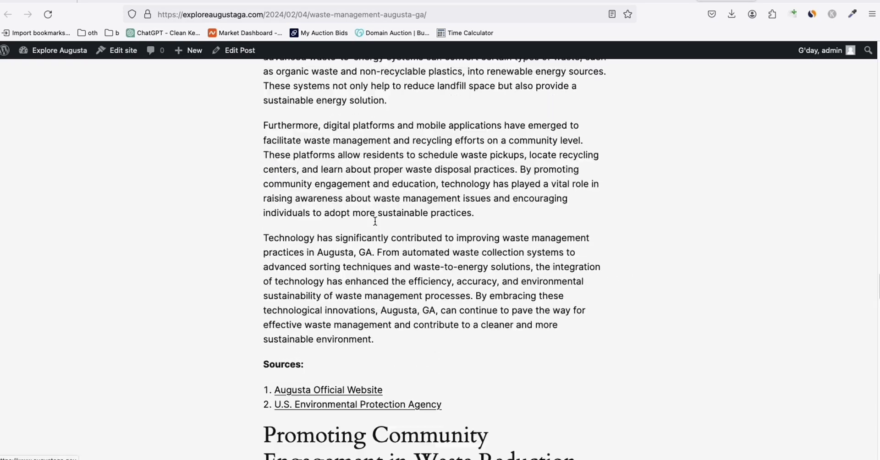
pyautogui.scroll(10, 374, 216)
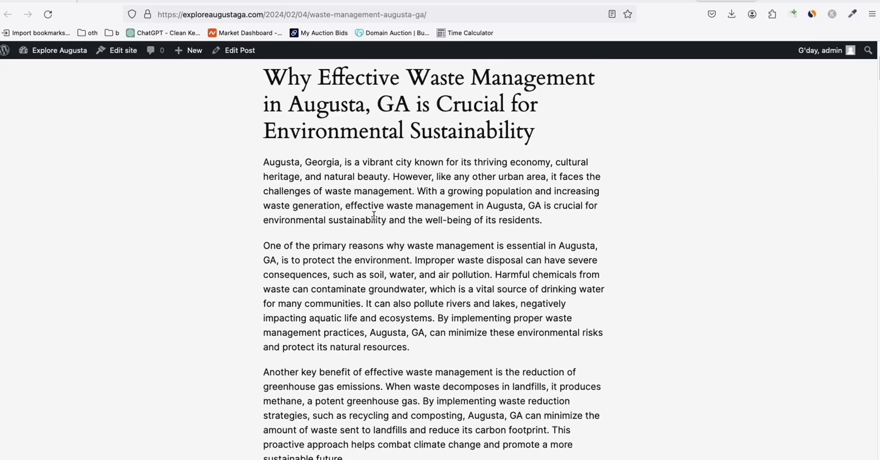
pyautogui.moveTo(55, 51)
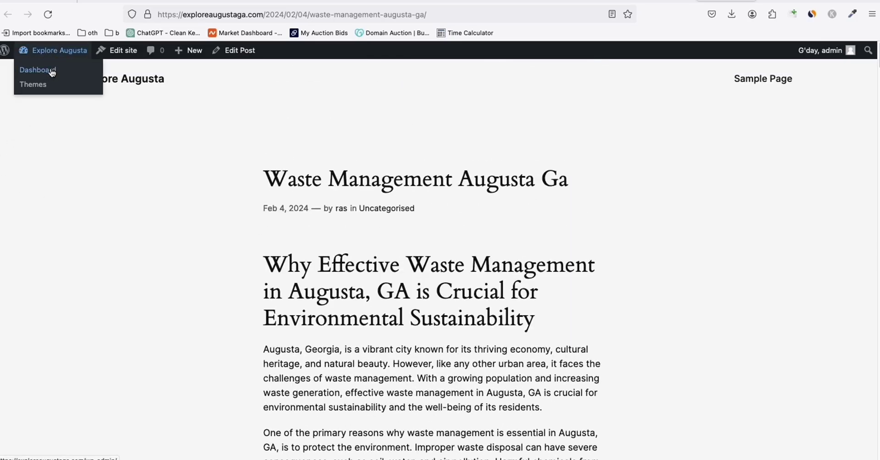
# Switch the permalink setting to Post name (/%postname%/) and save the change.
pyautogui.click(52, 71)
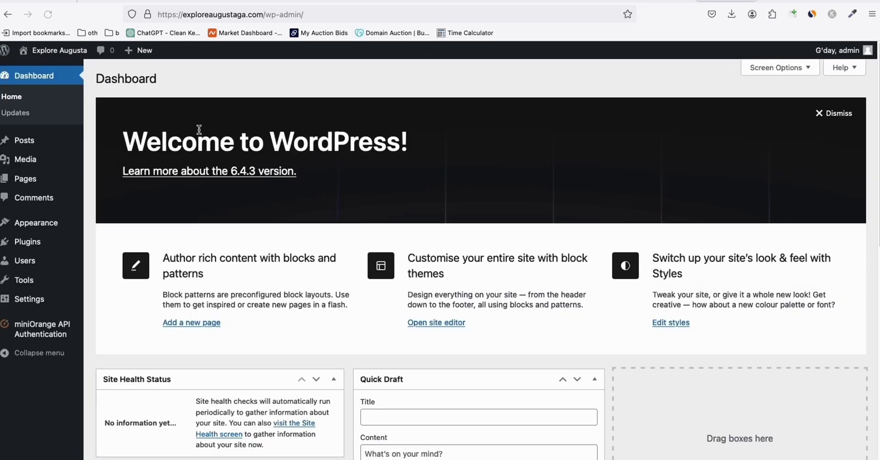
pyautogui.moveTo(64, 179)
pyautogui.moveTo(33, 303)
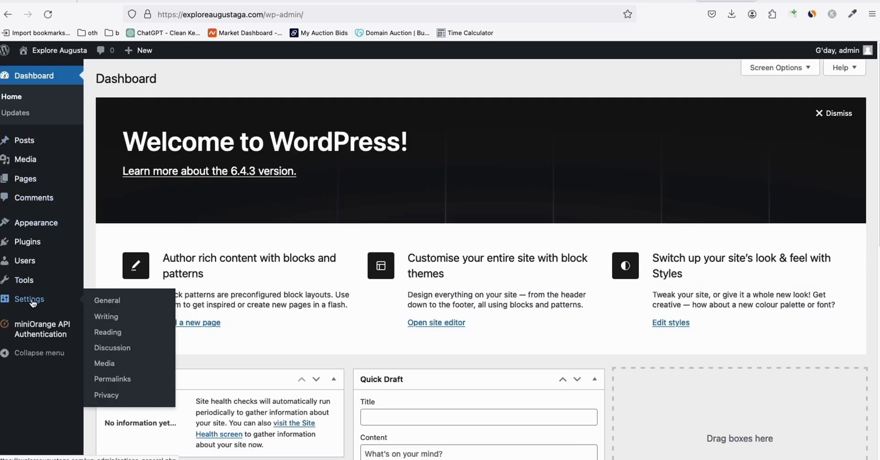
pyautogui.click(120, 380)
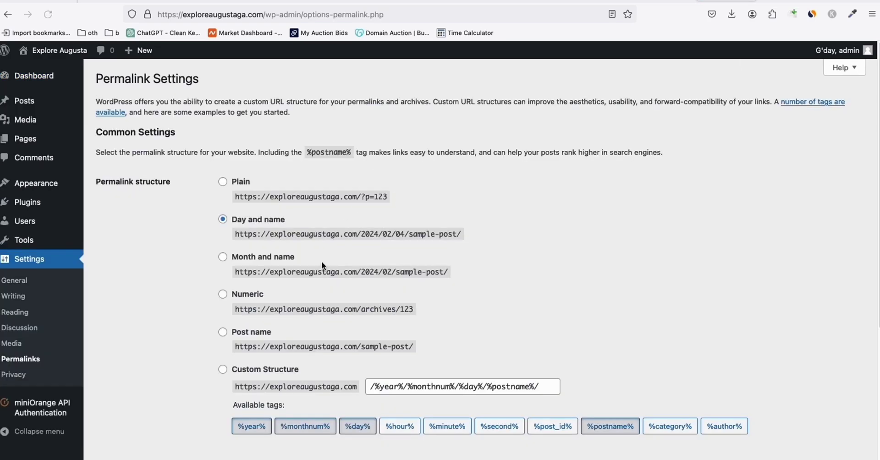
pyautogui.click(224, 333)
pyautogui.scroll(-3, 329, 237)
pyautogui.scroll(-3, 321, 248)
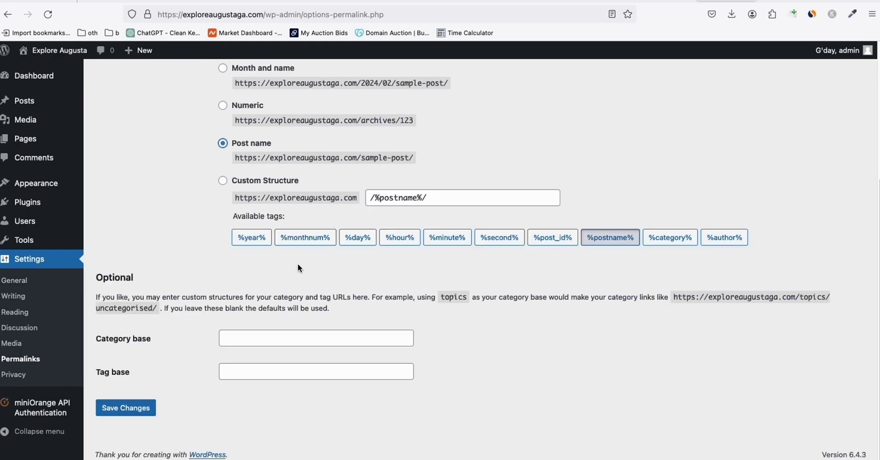
pyautogui.click(125, 408)
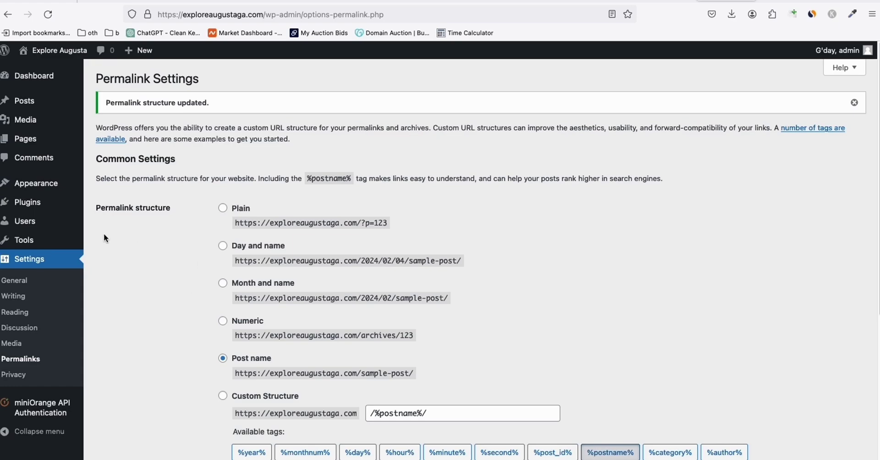
# Search the theme directory for 'neve', install and activate Neve, then open the Customiser.
pyautogui.moveTo(49, 186)
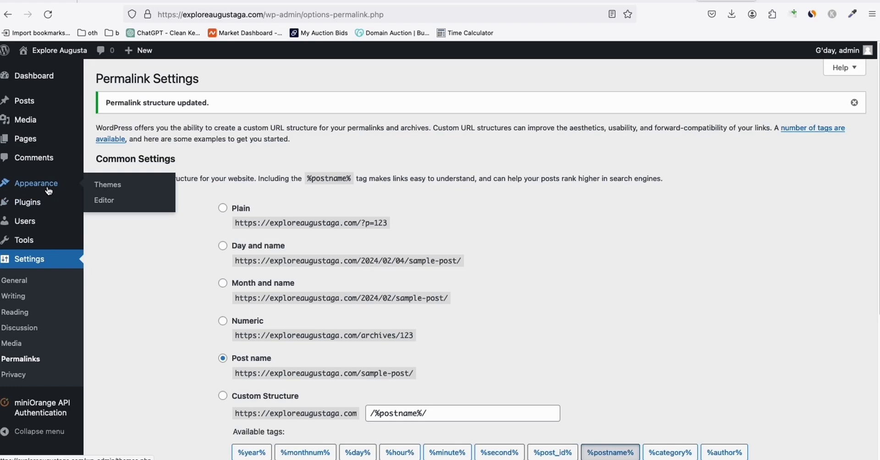
pyautogui.click(119, 193)
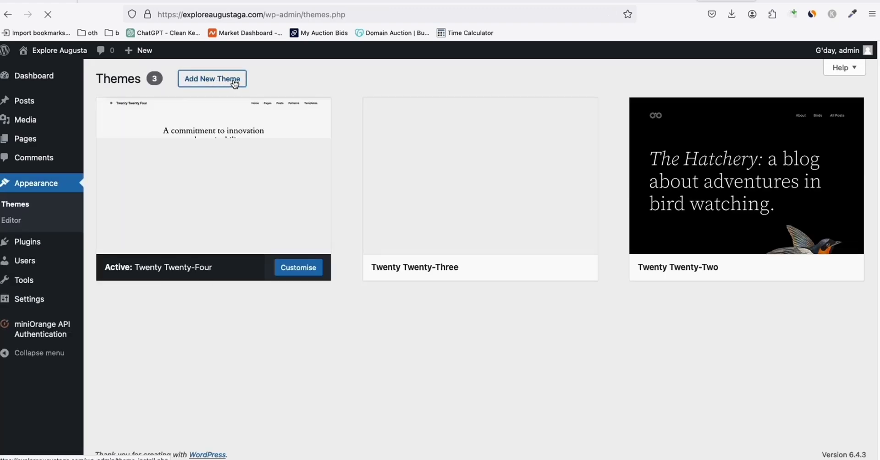
pyautogui.click(235, 84)
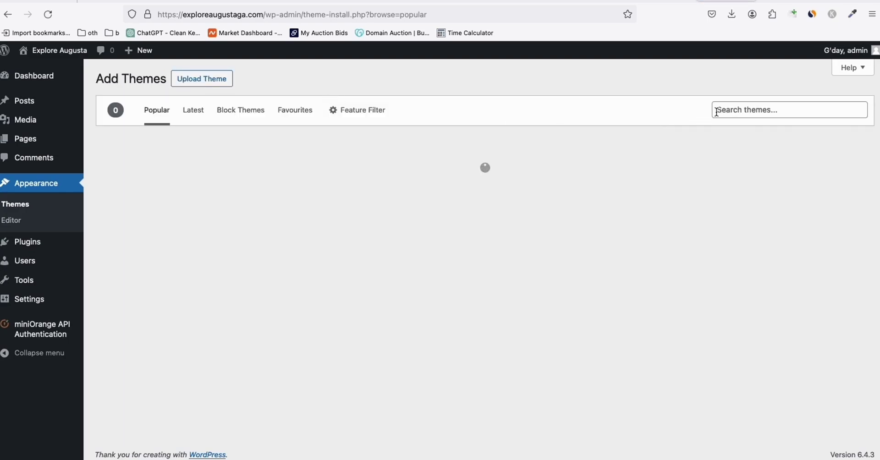
pyautogui.click(716, 113)
pyautogui.write('neve')
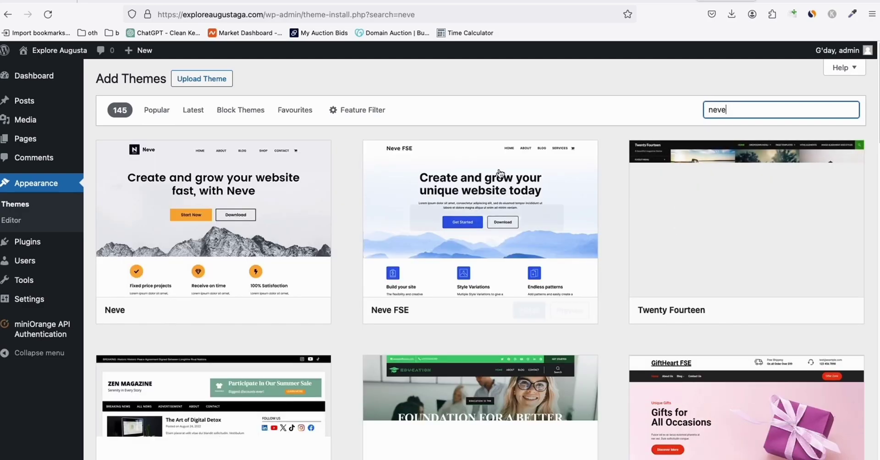
pyautogui.click(257, 310)
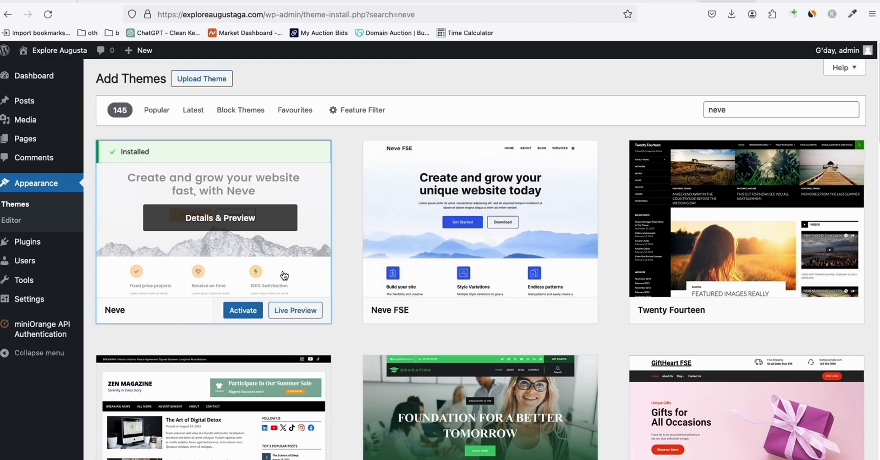
pyautogui.click(252, 315)
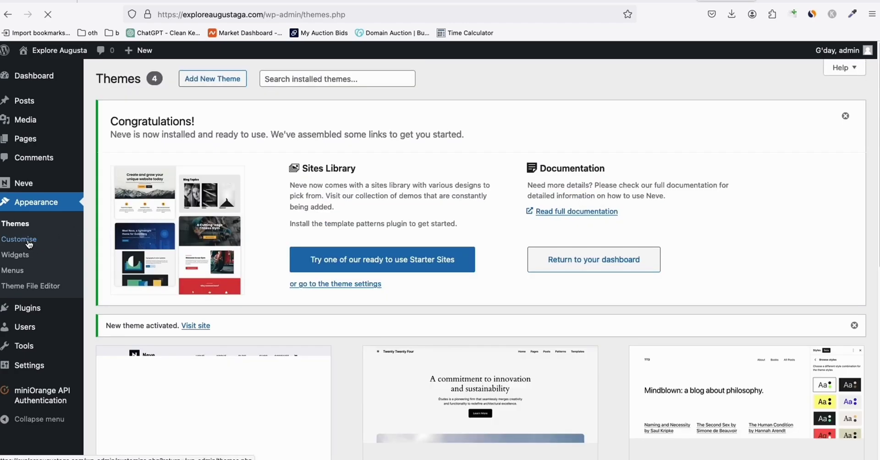
pyautogui.click(29, 244)
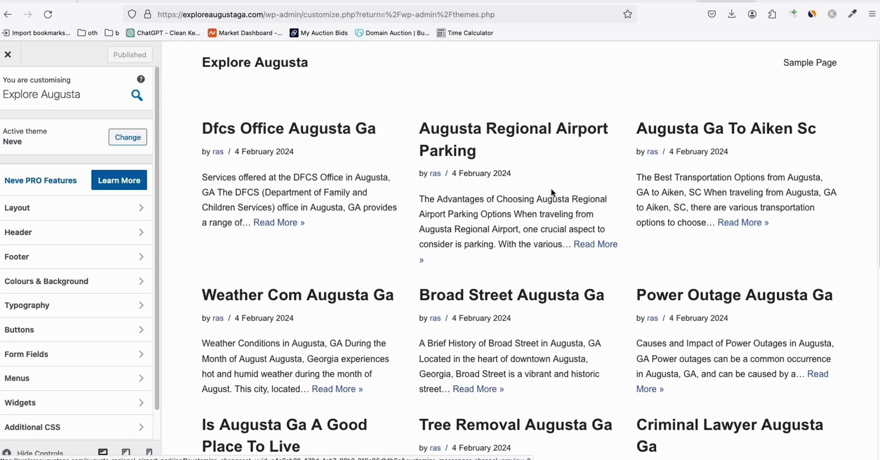
# Hide Author, Date and Comments in the Blog / Archive post meta.
pyautogui.scroll(-3, 678, 190)
pyautogui.scroll(3, 678, 191)
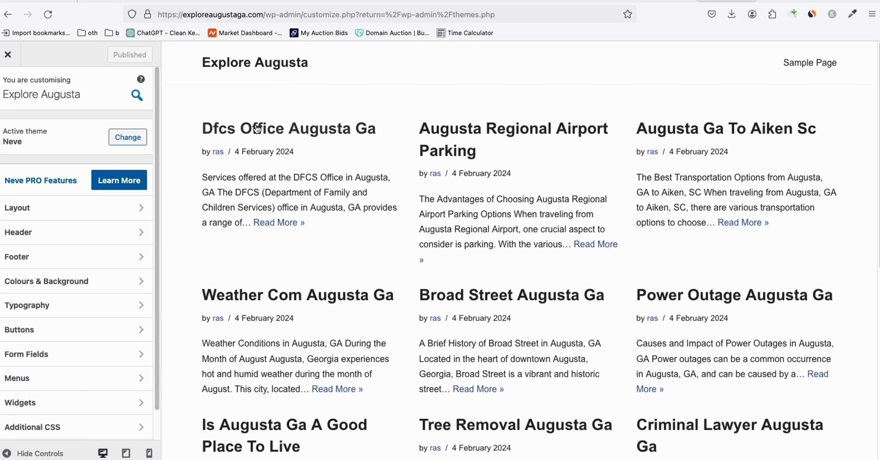
pyautogui.click(50, 212)
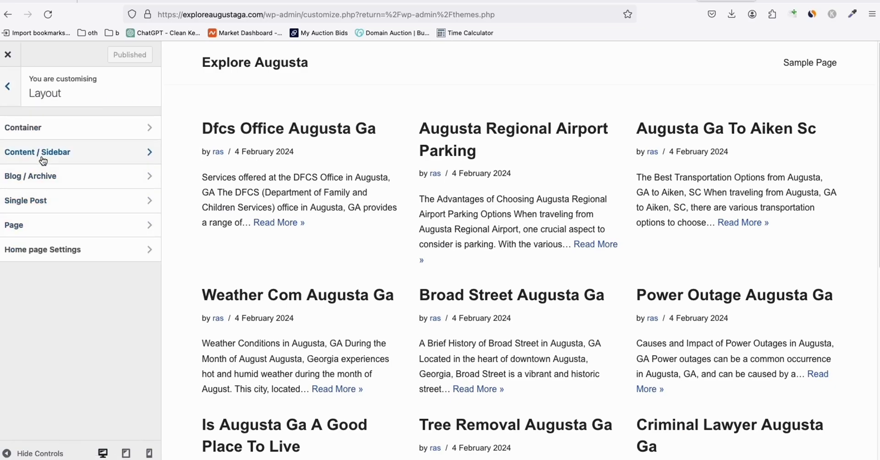
pyautogui.click(44, 176)
pyautogui.scroll(-1, 106, 227)
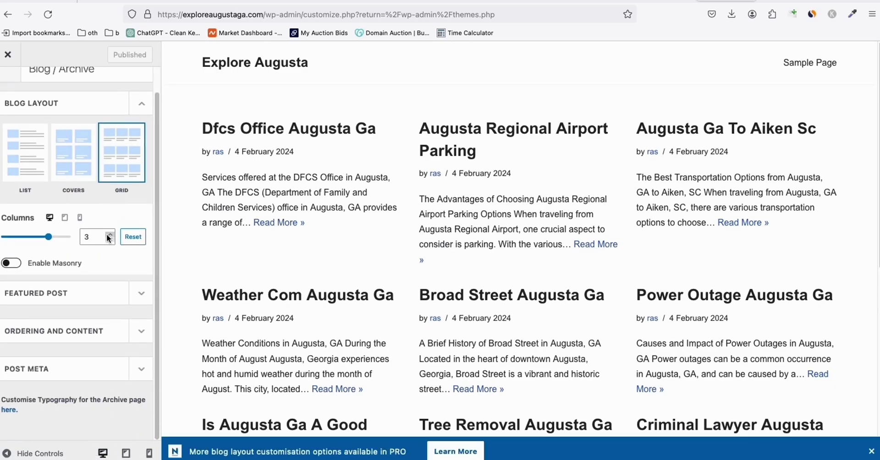
pyautogui.click(134, 371)
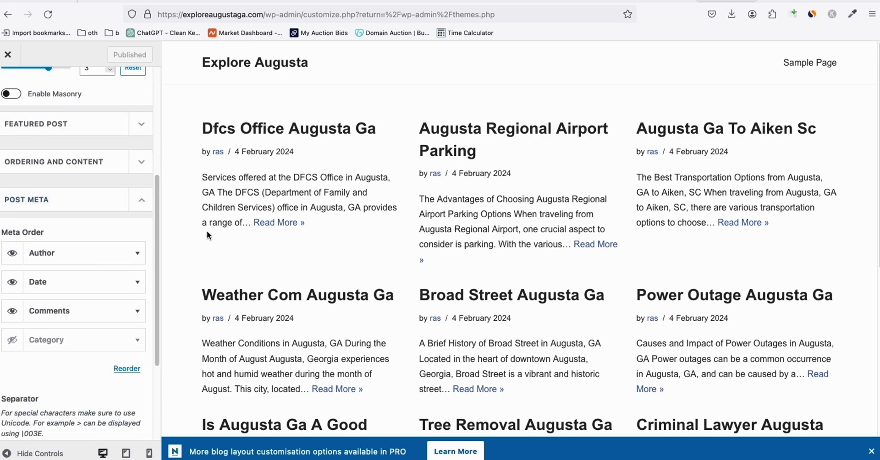
pyautogui.click(12, 253)
pyautogui.click(12, 282)
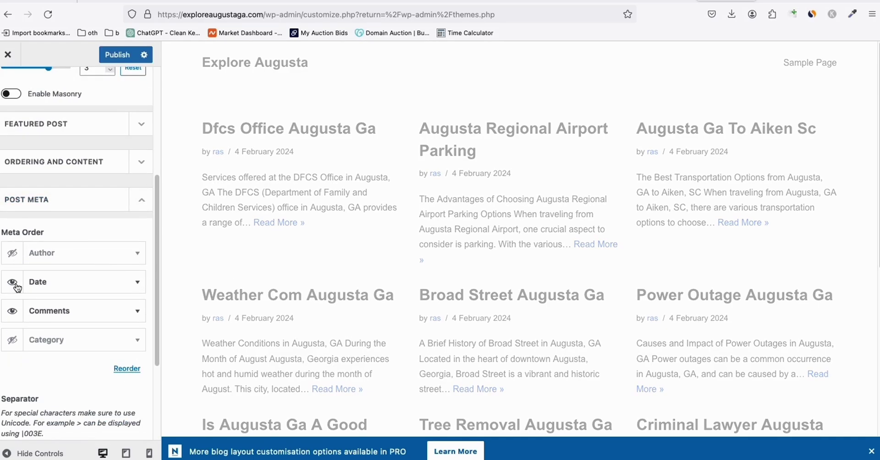
pyautogui.click(12, 311)
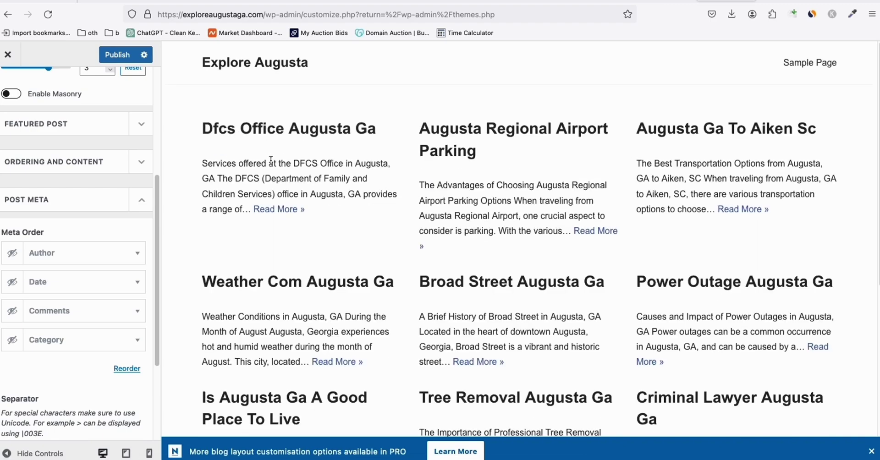
pyautogui.scroll(5, 65, 137)
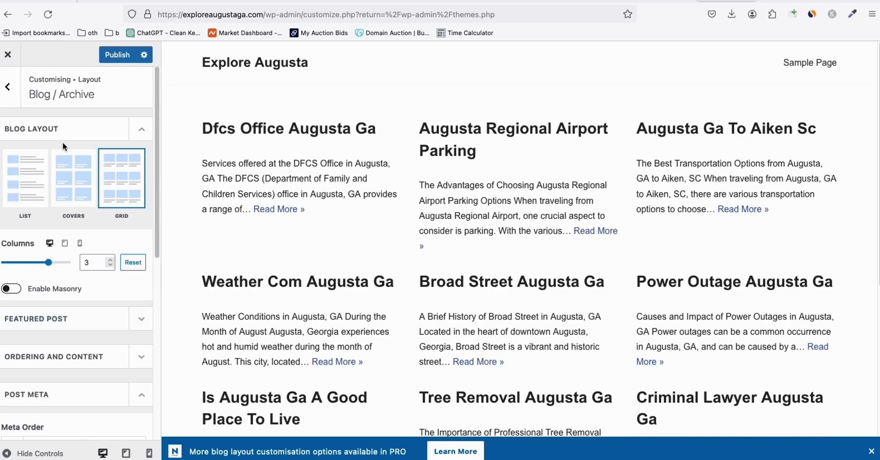
# Hide the Comments section in the Single Post page elements.
pyautogui.press('Escape')
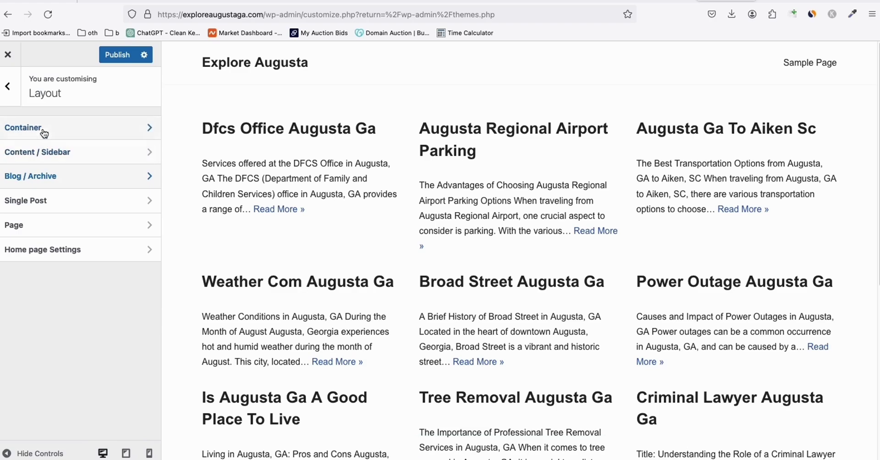
pyautogui.click(44, 200)
pyautogui.scroll(-1, 114, 215)
pyautogui.scroll(-2, 114, 216)
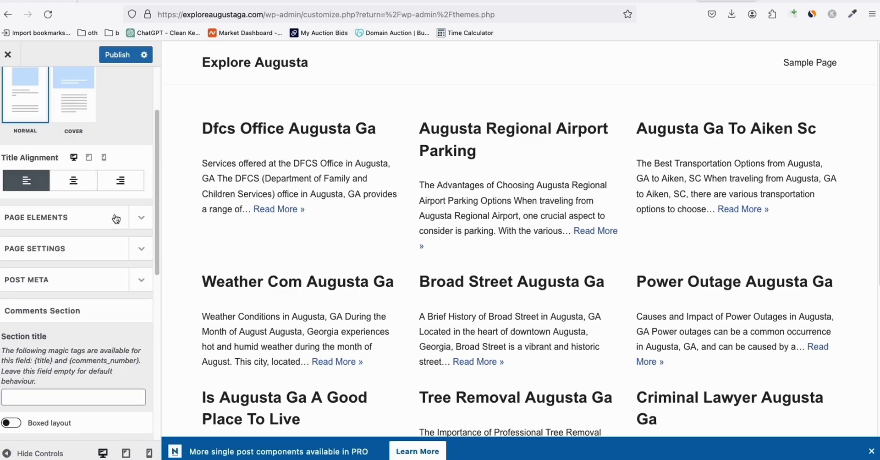
pyautogui.scroll(3, 115, 215)
pyautogui.scroll(-6, 129, 178)
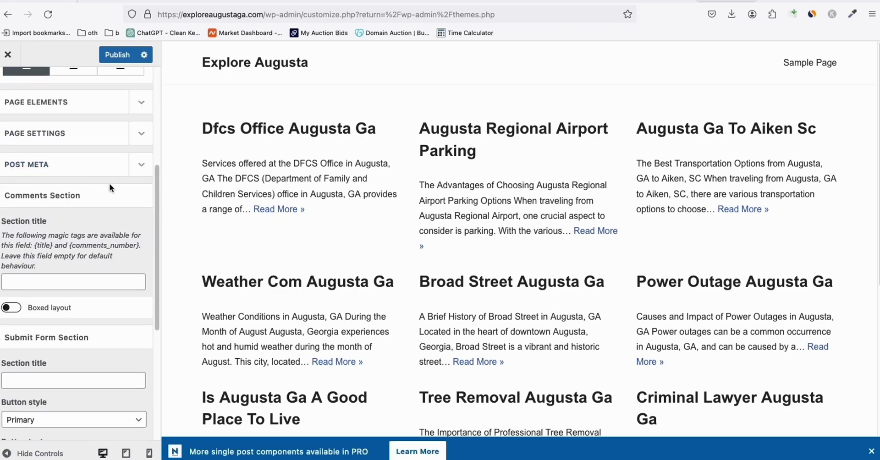
pyautogui.click(141, 169)
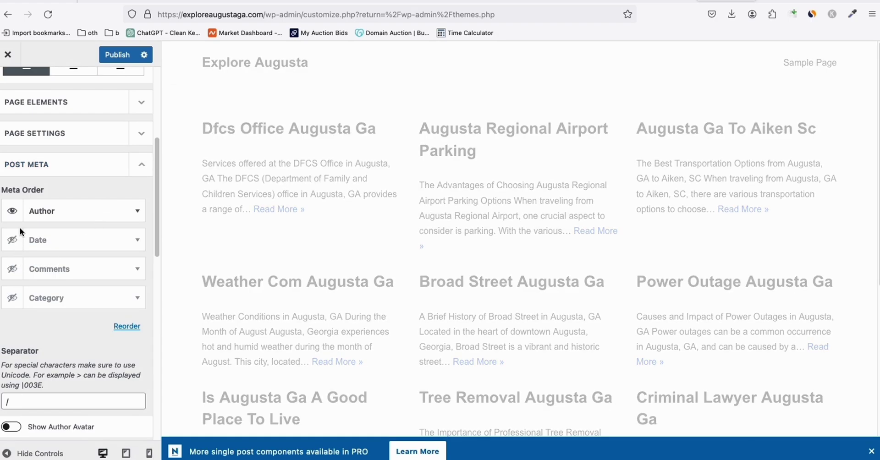
pyautogui.scroll(3, 90, 221)
pyautogui.click(115, 152)
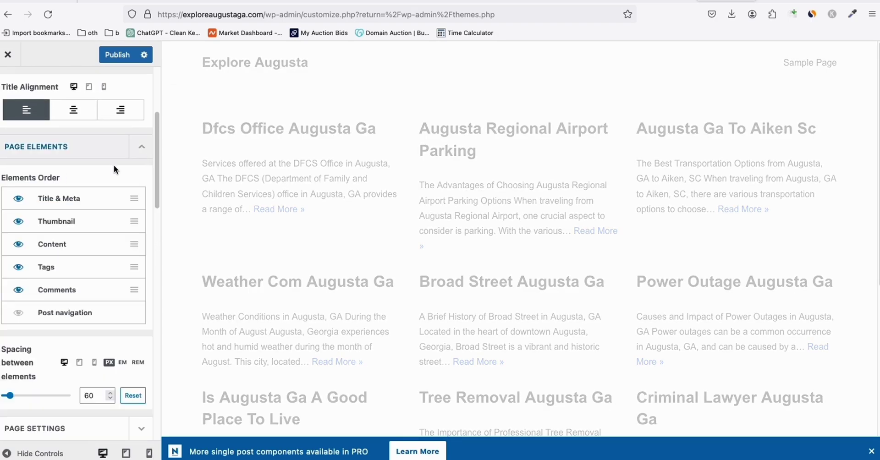
pyautogui.click(18, 290)
pyautogui.scroll(1, 106, 227)
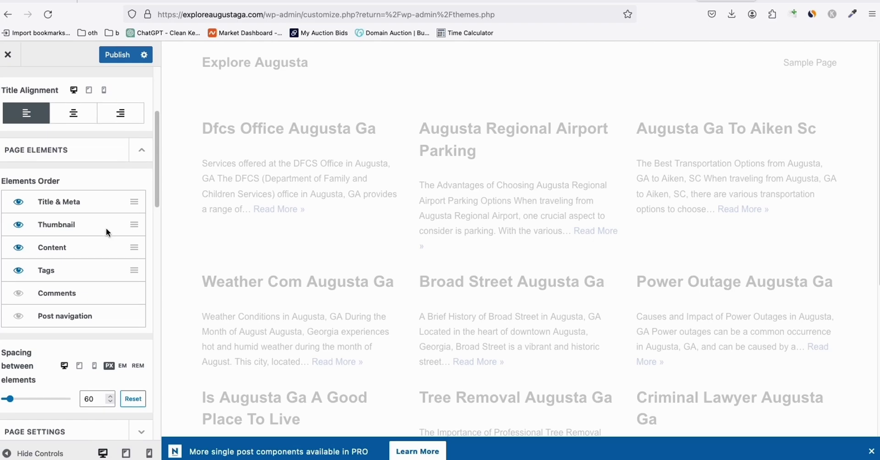
pyautogui.scroll(3, 105, 227)
pyautogui.click(8, 86)
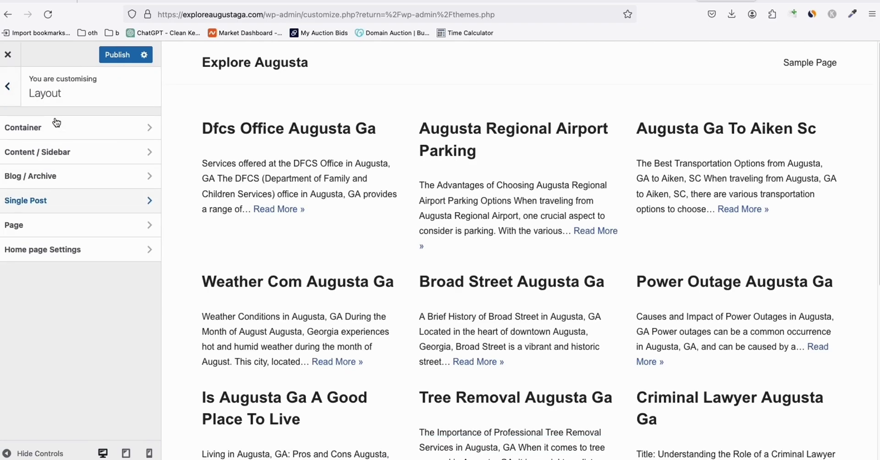
pyautogui.click(9, 88)
pyautogui.click(56, 237)
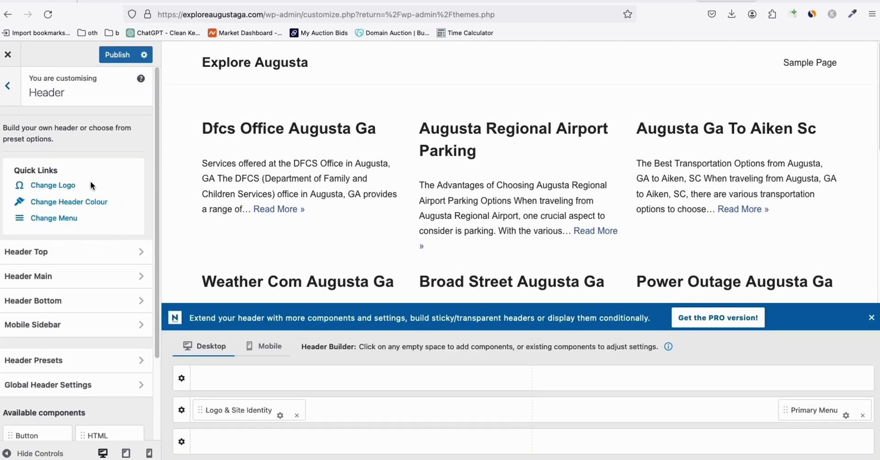
# Set the Header Main row background colour to muted reddish-brown #885757.
pyautogui.scroll(-1, 91, 184)
pyautogui.click(67, 255)
pyautogui.click(93, 130)
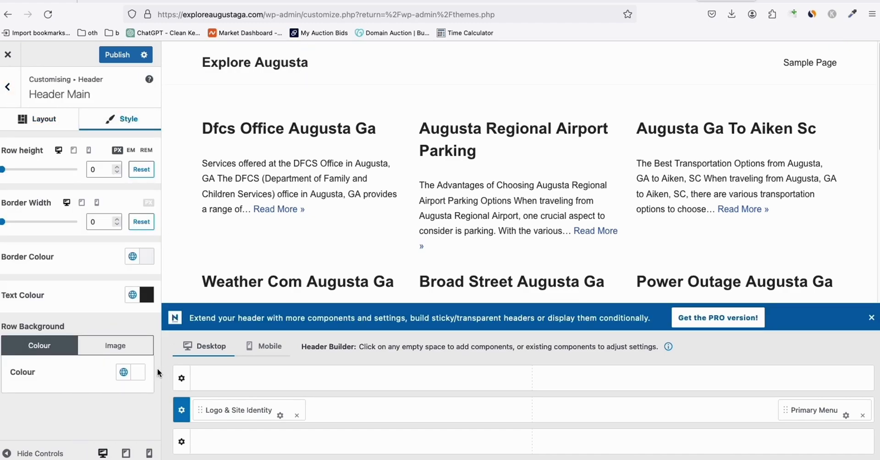
pyautogui.click(139, 373)
pyautogui.click(224, 217)
pyautogui.moveTo(224, 216)
pyautogui.mouseDown()
pyautogui.moveTo(238, 177)
pyautogui.moveTo(214, 161)
pyautogui.moveTo(250, 139)
pyautogui.moveTo(225, 211)
pyautogui.mouseUp()
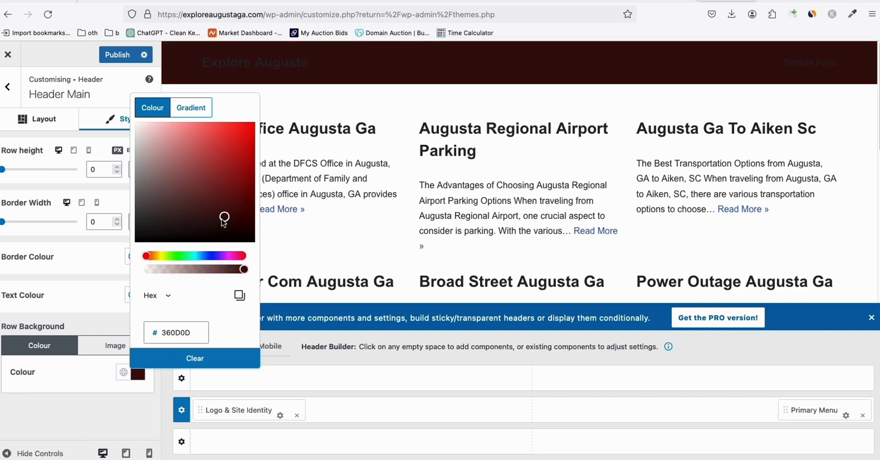
pyautogui.moveTo(223, 221); pyautogui.dragTo(179, 180)
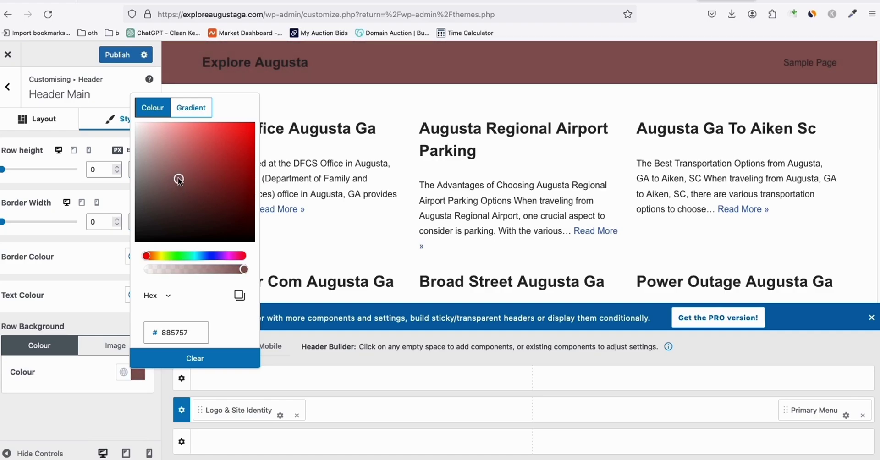
pyautogui.click(116, 413)
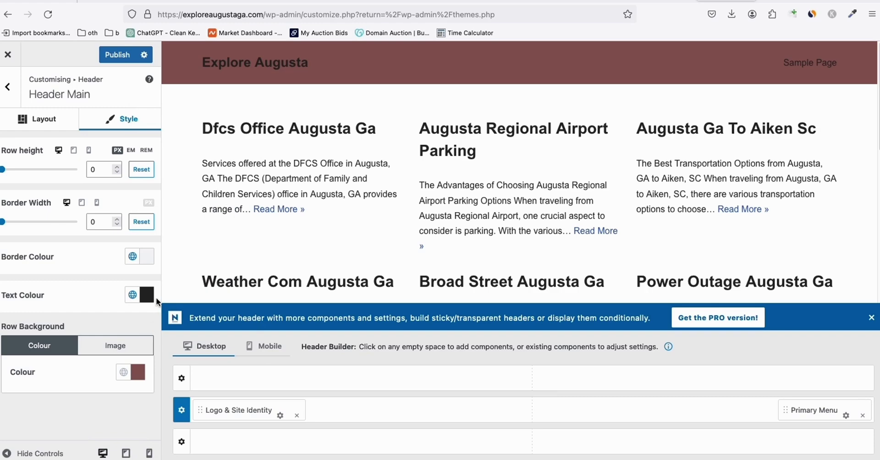
# Set the header row text colour to near-white #FFF9F9.
pyautogui.click(147, 296)
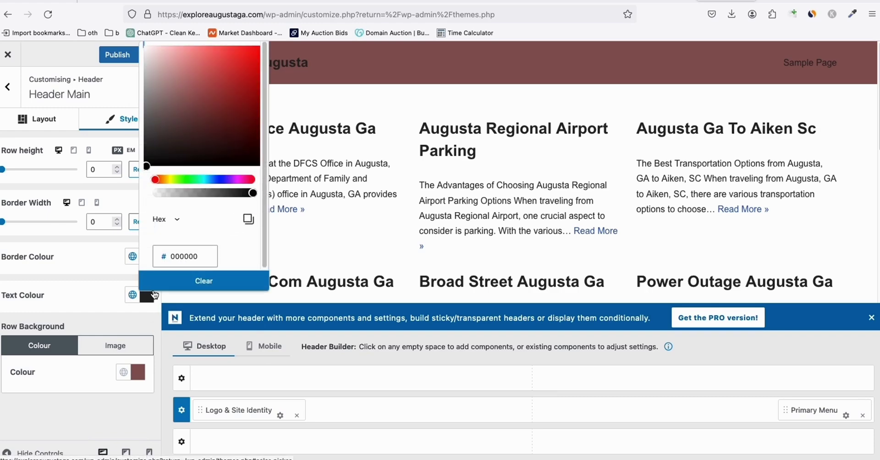
pyautogui.click(148, 54)
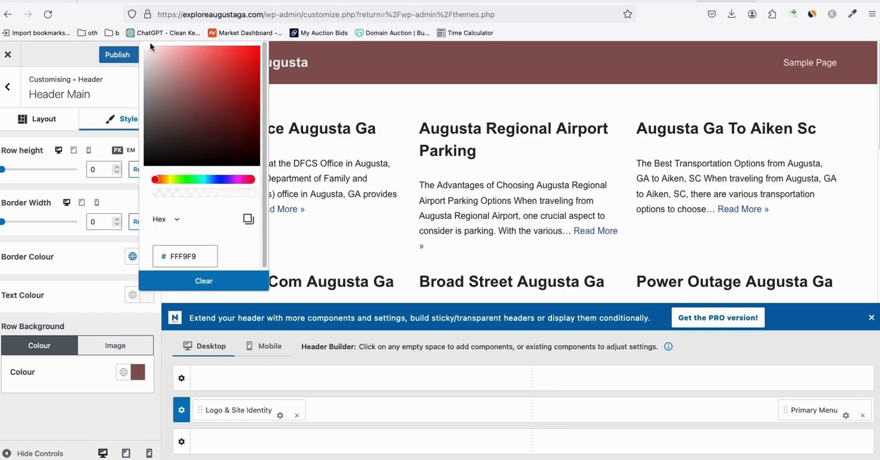
pyautogui.click(53, 395)
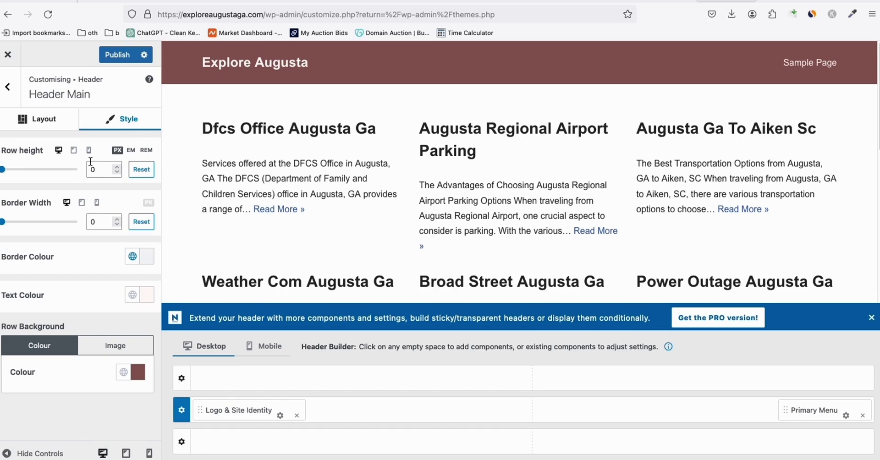
pyautogui.click(14, 92)
# Choose the logo-plus-title display and upload logo-removebg-preview.png as the site logo.
pyautogui.click(53, 159)
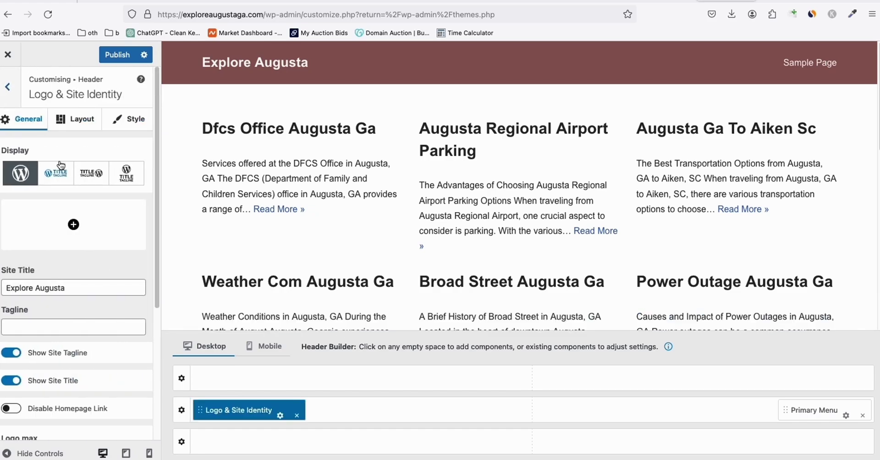
pyautogui.click(62, 182)
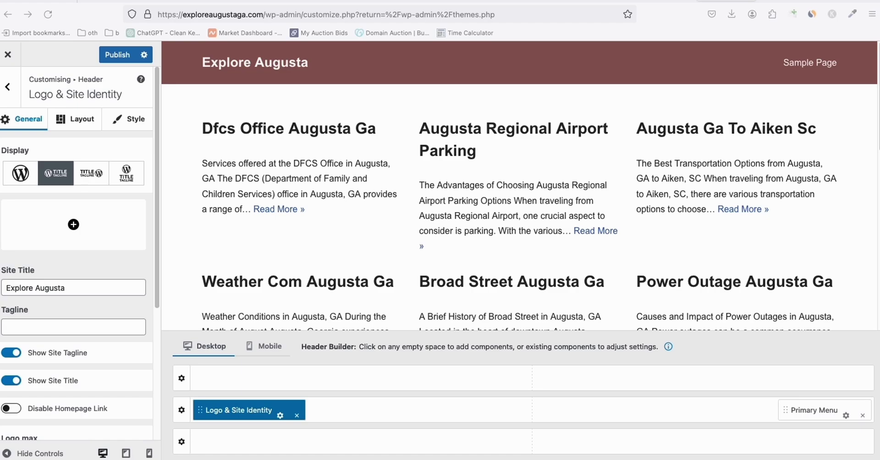
pyautogui.click(74, 225)
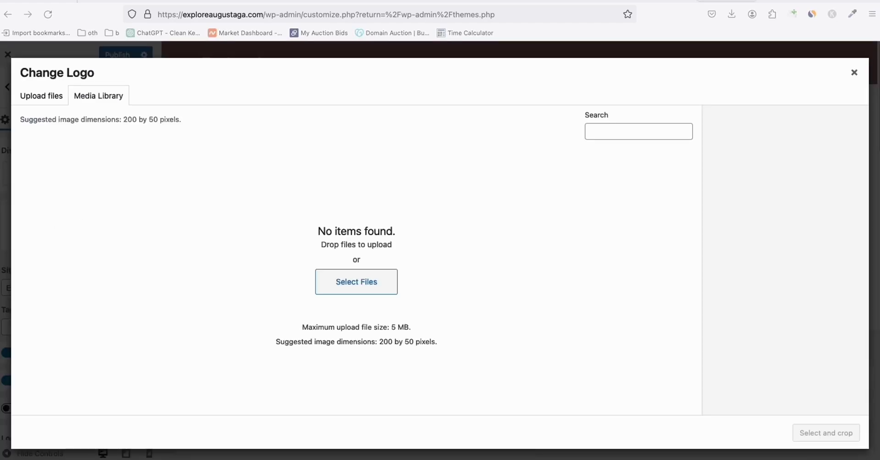
pyautogui.moveTo(138, 298); pyautogui.dragTo(357, 242)
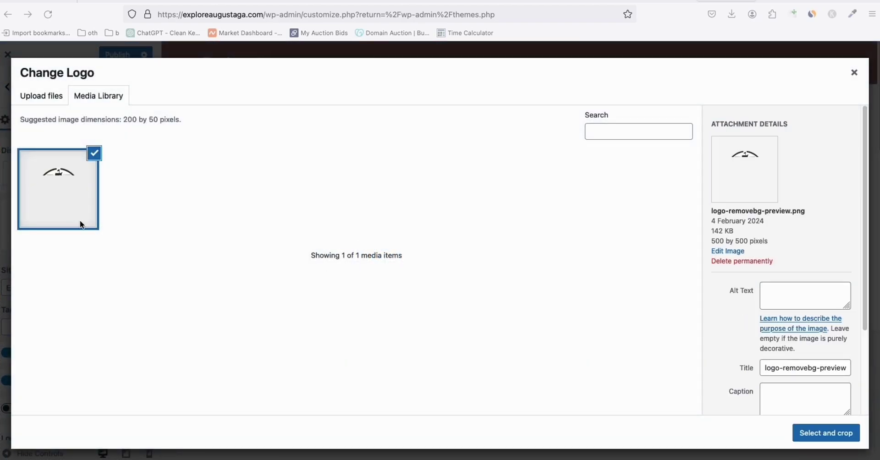
pyautogui.click(827, 433)
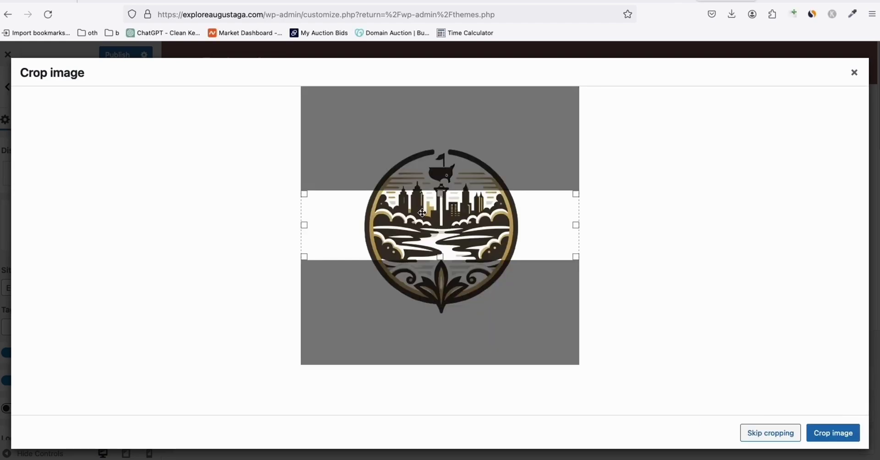
# Crop the logo tightly around the round Augusta skyline emblem and apply the crop.
pyautogui.moveTo(440, 194); pyautogui.dragTo(440, 140)
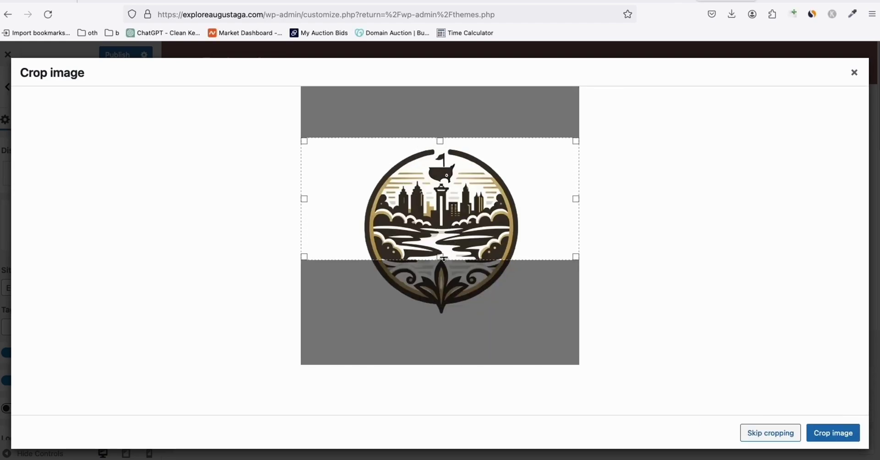
pyautogui.moveTo(443, 258); pyautogui.dragTo(441, 317)
pyautogui.moveTo(575, 228); pyautogui.dragTo(528, 223)
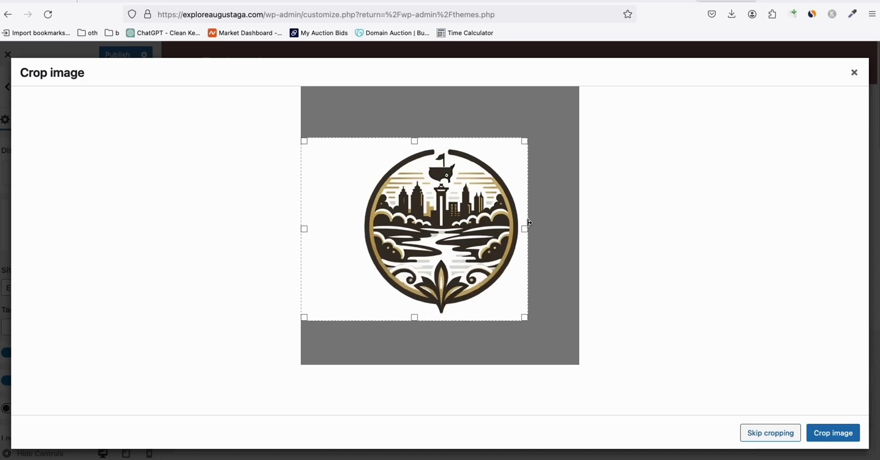
pyautogui.moveTo(304, 229); pyautogui.dragTo(357, 230)
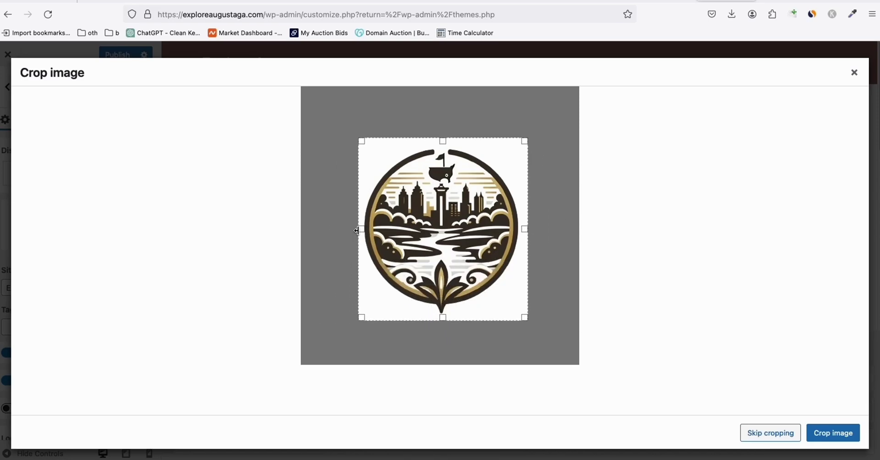
pyautogui.click(829, 433)
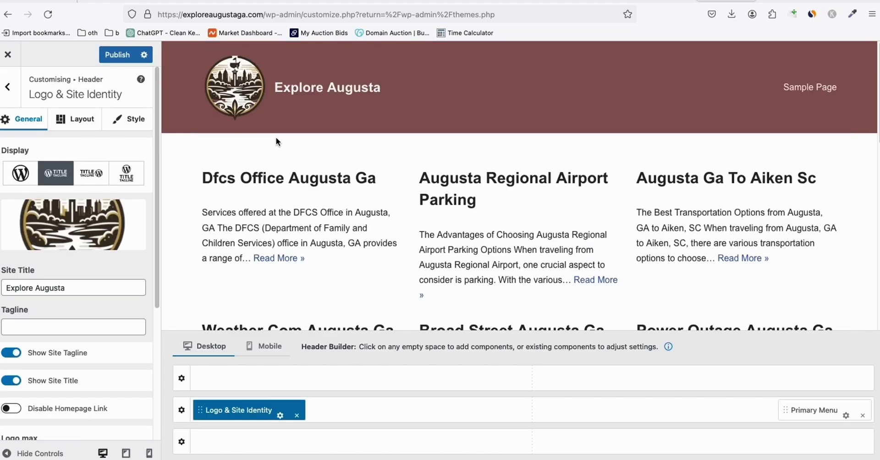
# Set the logo max width to 92 px.
pyautogui.scroll(-4, 78, 275)
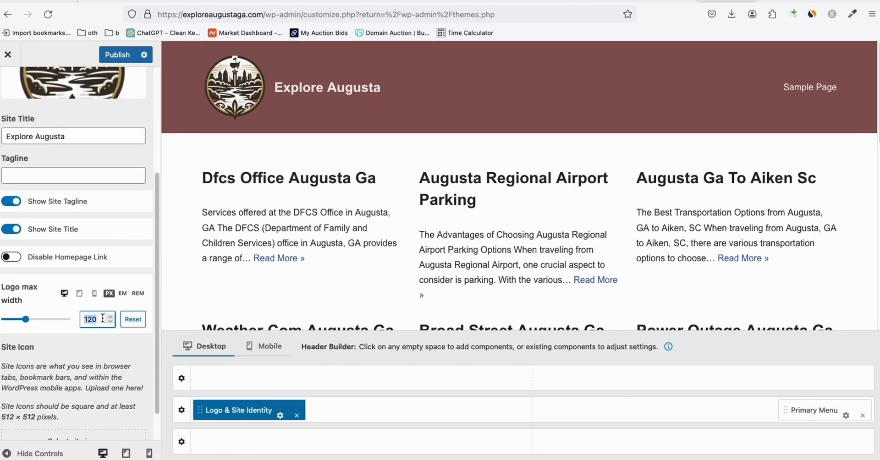
pyautogui.write('92')
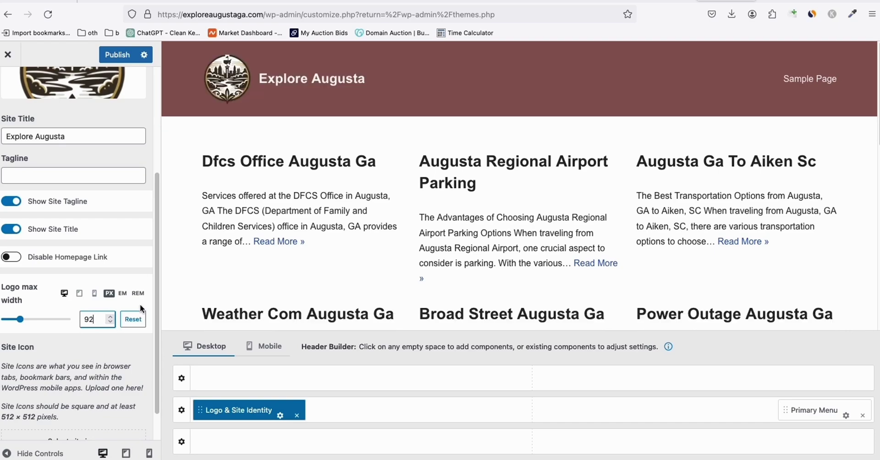
pyautogui.scroll(-2, 110, 284)
# Pick the cropped logo from the Media Library as the site icon, skipping cropping.
pyautogui.click(94, 415)
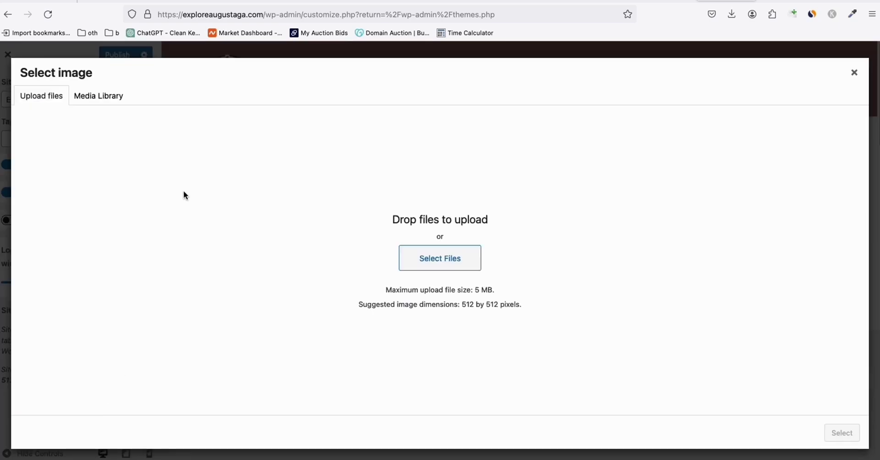
pyautogui.click(418, 259)
pyautogui.click(97, 100)
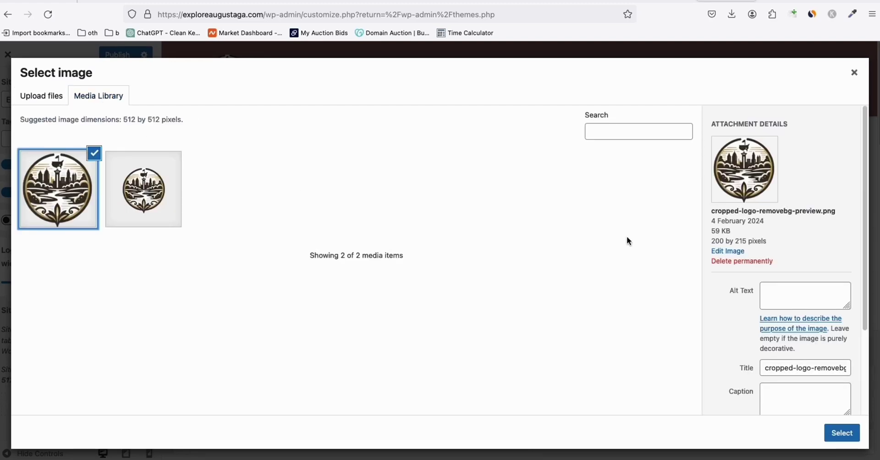
pyautogui.click(841, 433)
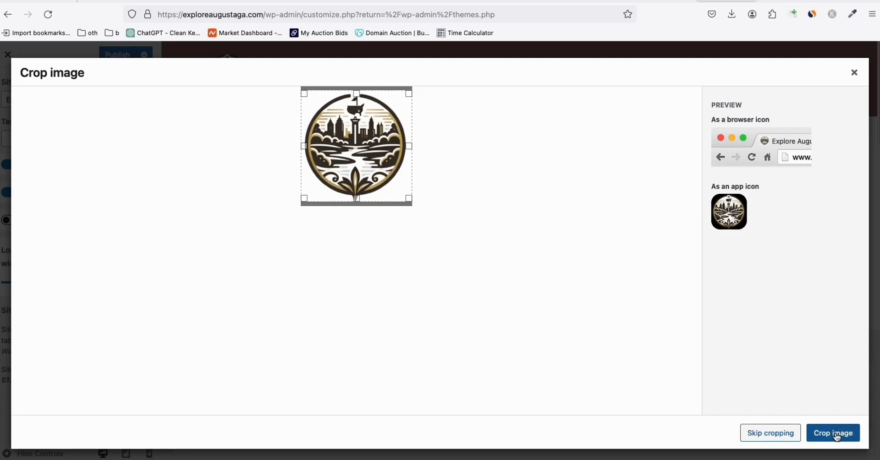
pyautogui.click(770, 435)
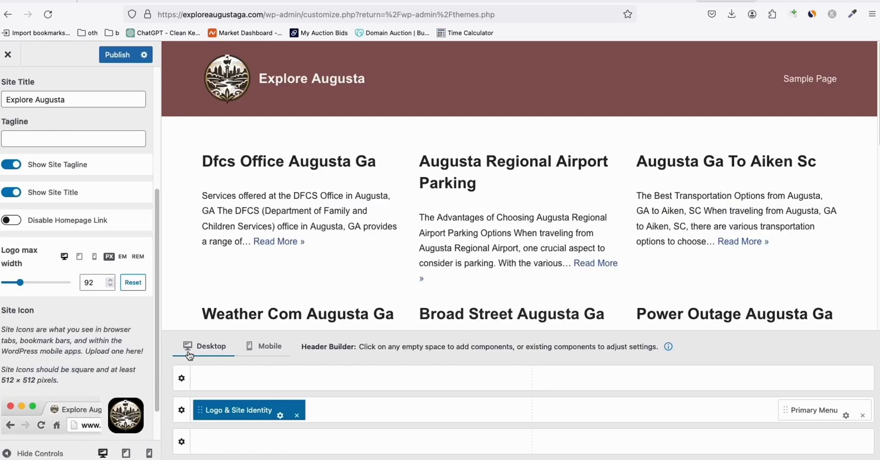
pyautogui.scroll(5, 124, 177)
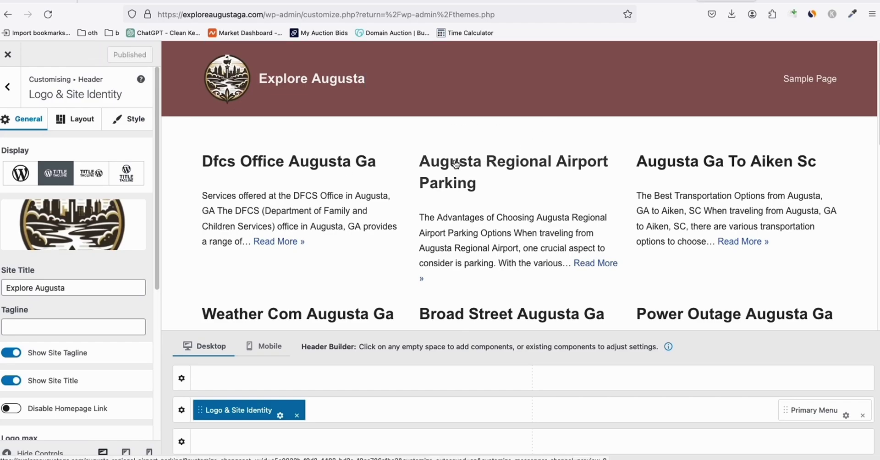
# Open the Augusta Regional Airport Parking article in the preview and scroll through it.
pyautogui.click(519, 156)
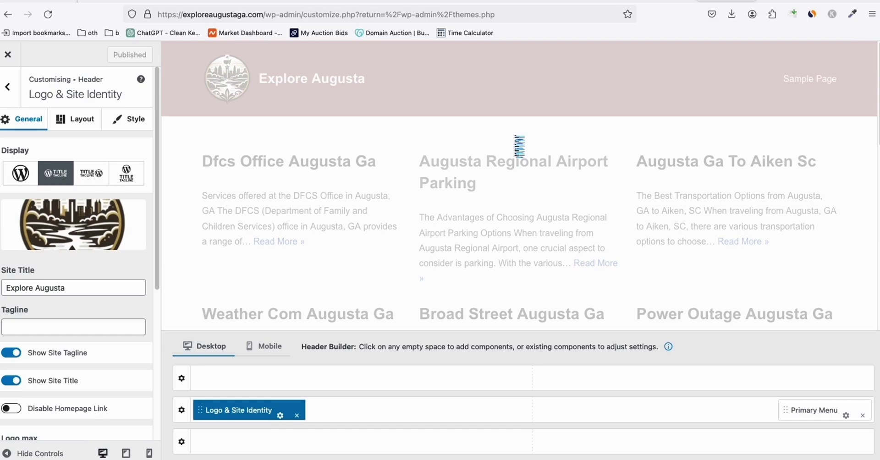
pyautogui.scroll(-5, 514, 141)
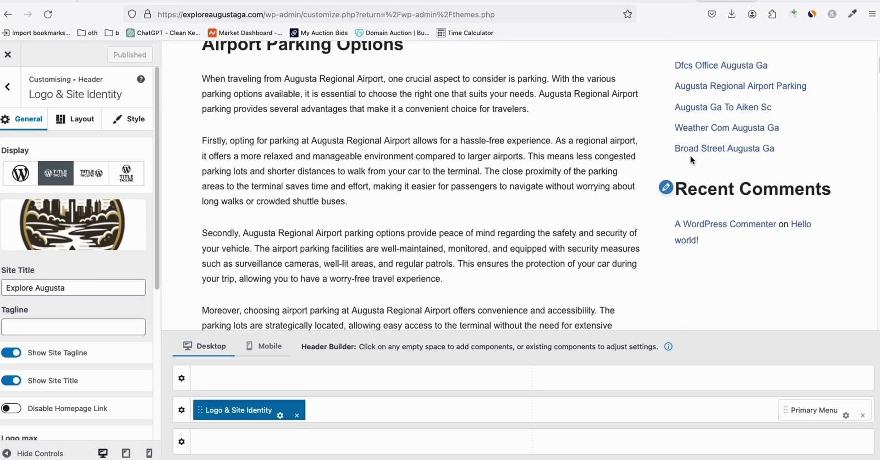
pyautogui.scroll(5, 691, 161)
pyautogui.scroll(-5, 701, 276)
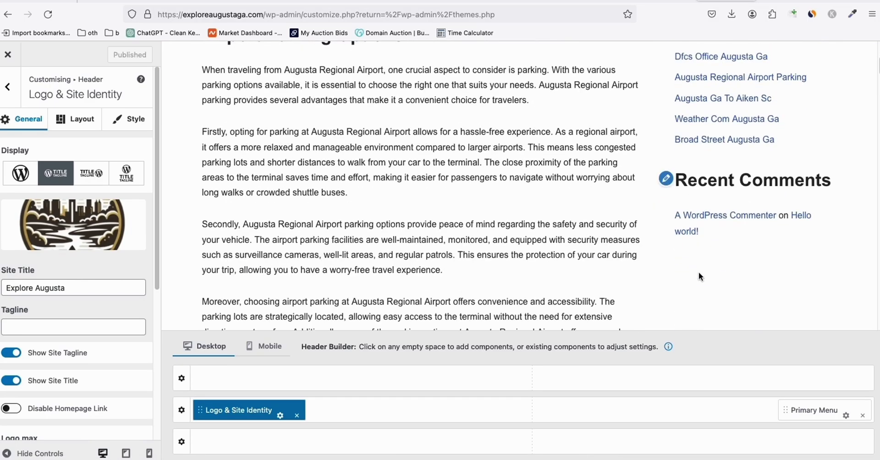
pyautogui.scroll(4, 699, 261)
pyautogui.scroll(-3, 708, 231)
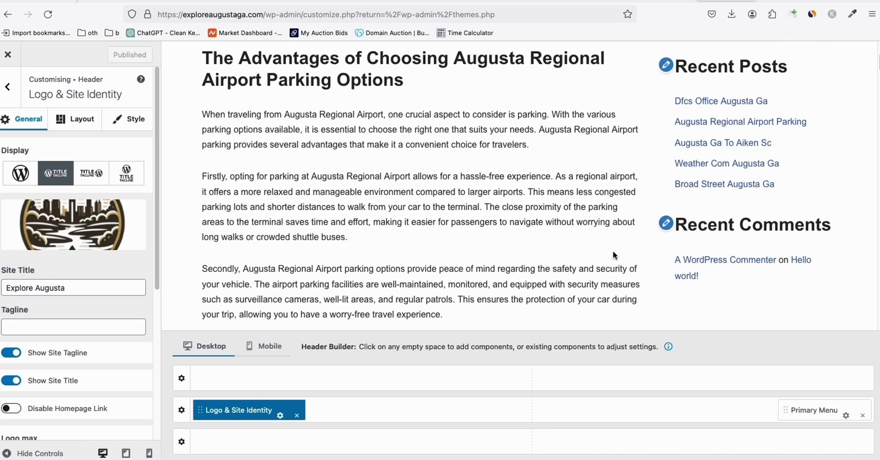
pyautogui.scroll(1, 614, 257)
pyautogui.scroll(-2, 275, 160)
pyautogui.scroll(-10, 274, 160)
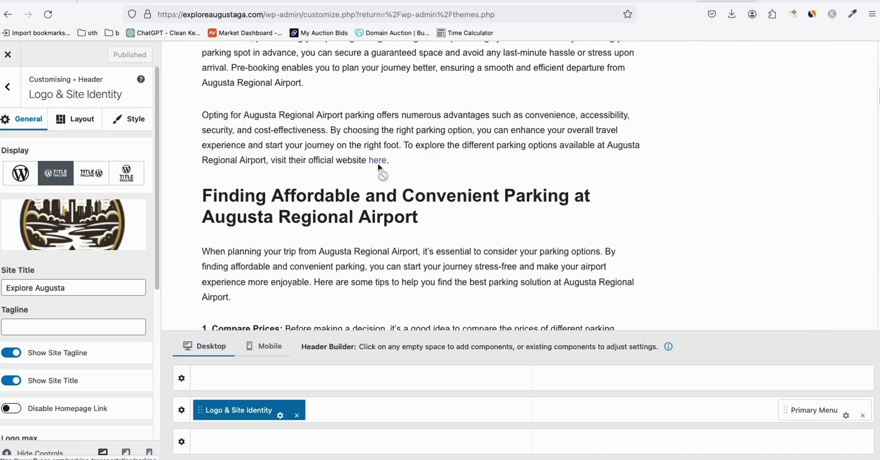
pyautogui.scroll(-14, 382, 162)
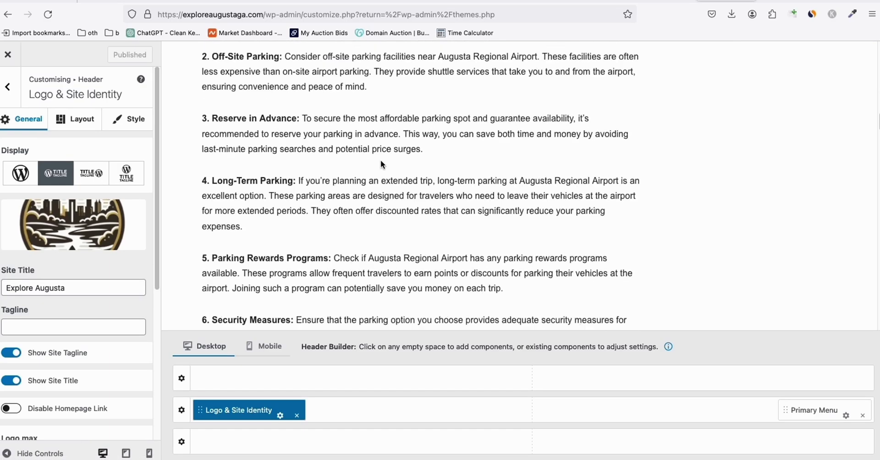
pyautogui.scroll(6, 433, 198)
pyautogui.scroll(15, 433, 198)
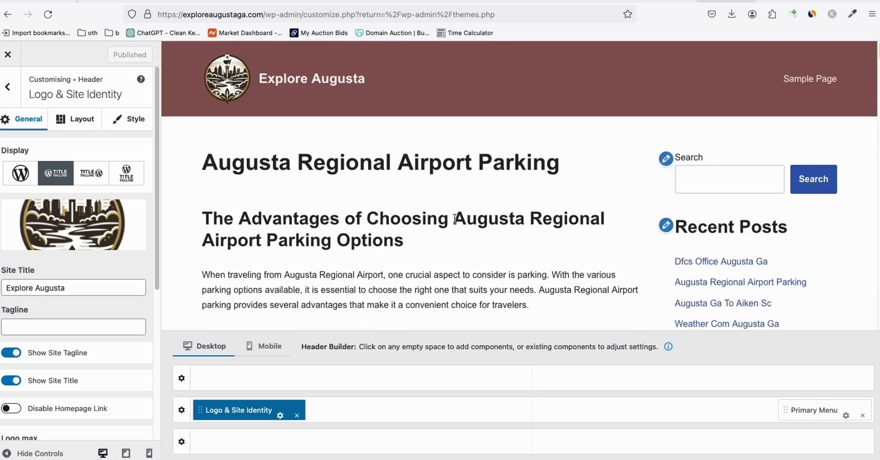
# Return to the Header panel, then check progress on the Article AI Generator page.
pyautogui.click(8, 87)
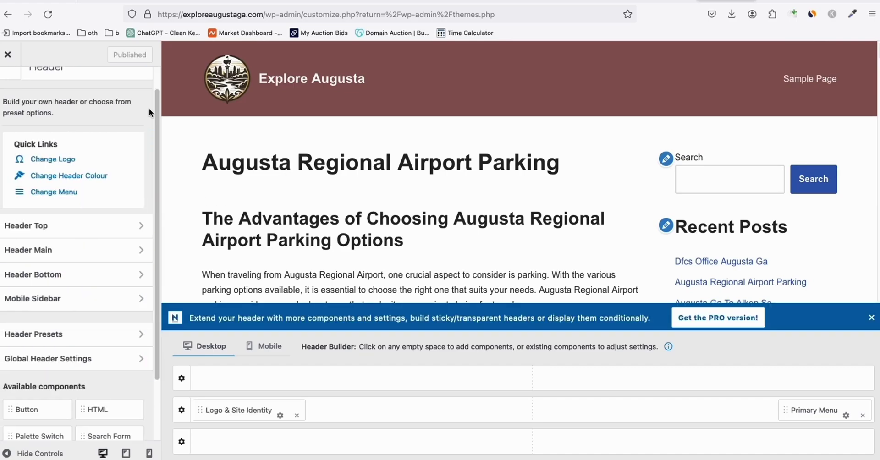
pyautogui.scroll(-3, 458, 211)
pyautogui.scroll(2, 319, 204)
pyautogui.scroll(-3, 320, 204)
pyautogui.scroll(4, 414, 196)
pyautogui.scroll(-3, 421, 170)
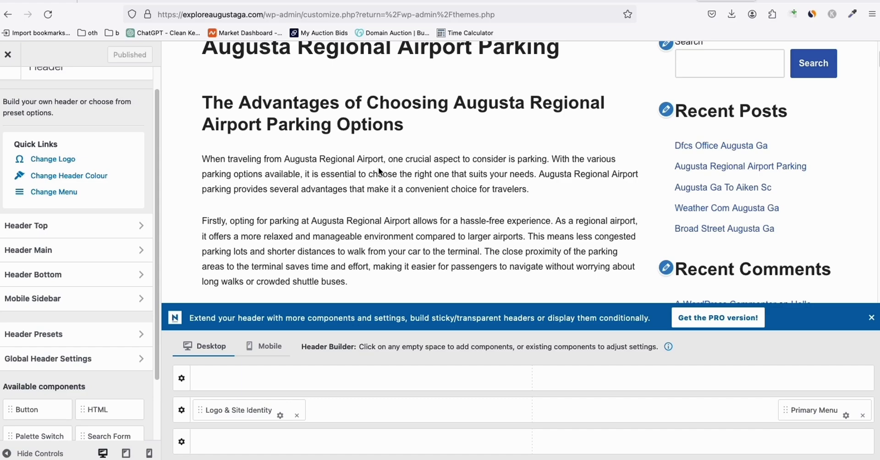
pyautogui.click(789, 1)
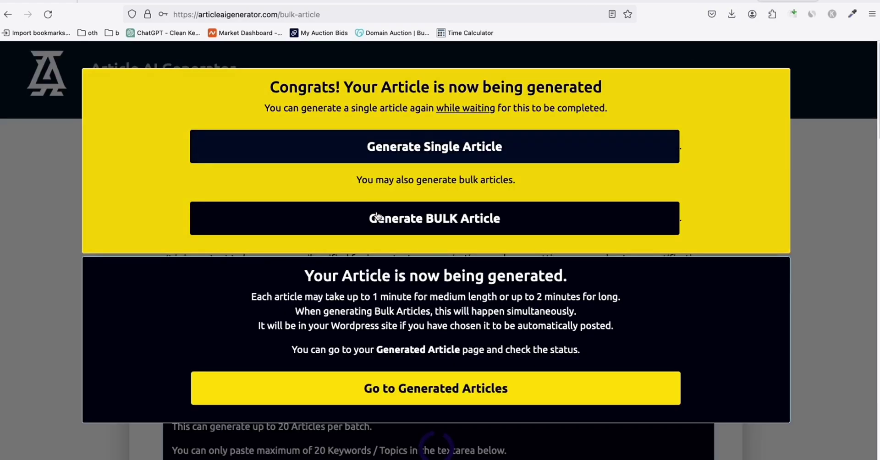
# Return to the customiser and open the sidebar widgets editor, dismissing the welcome guide.
pyautogui.click(726, 2)
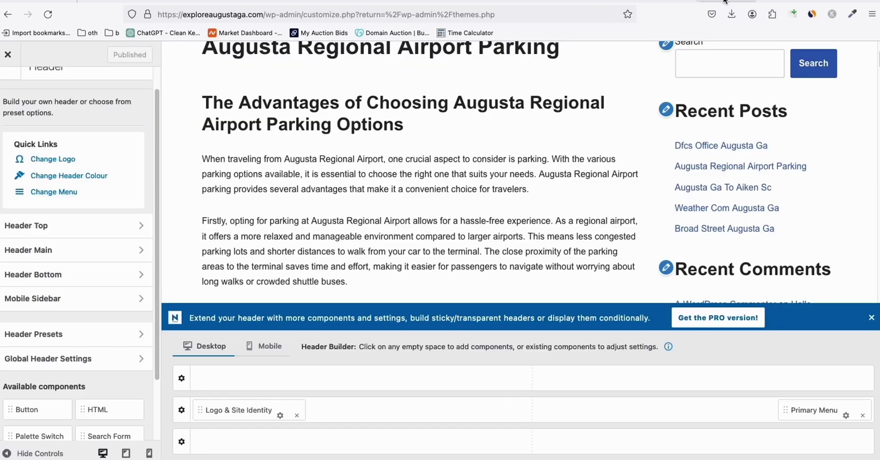
pyautogui.scroll(2, 92, 169)
pyautogui.click(10, 83)
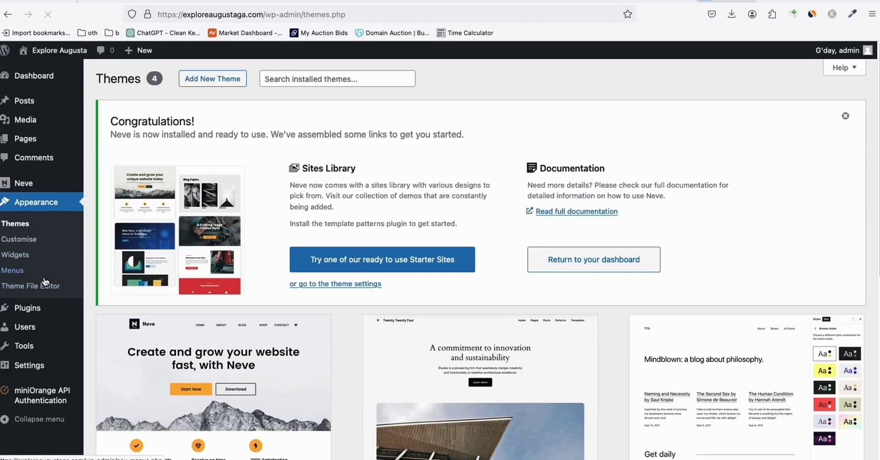
pyautogui.moveTo(38, 144)
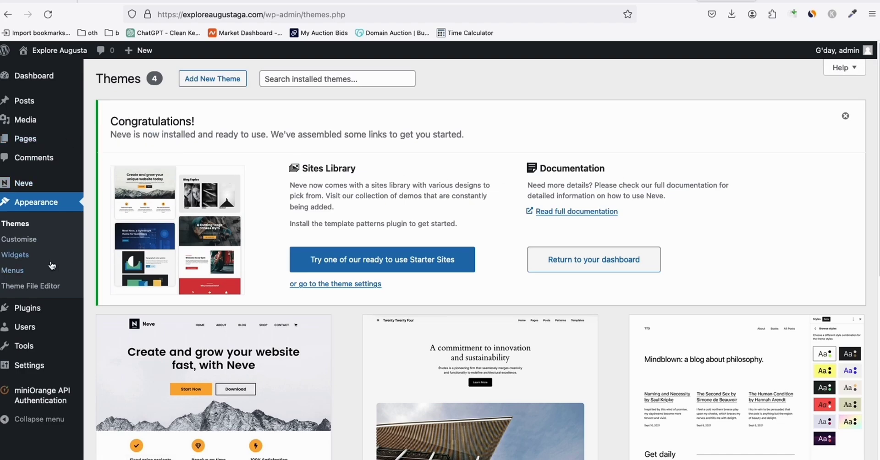
pyautogui.click(21, 255)
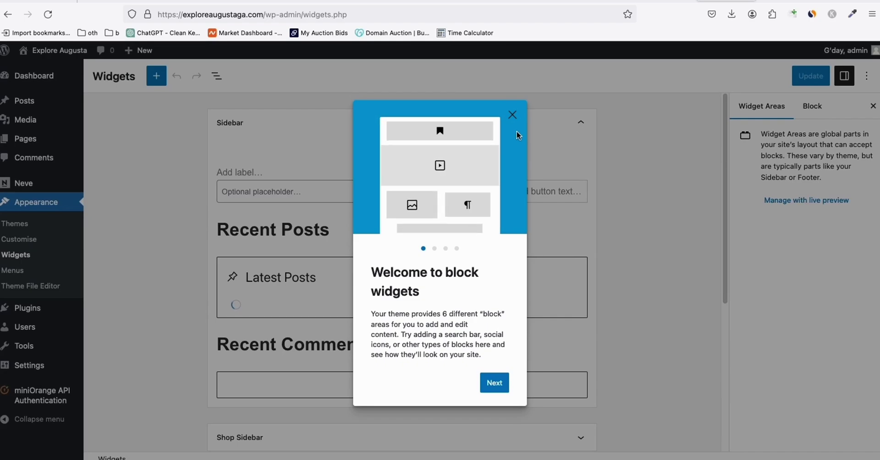
pyautogui.click(512, 115)
# Delete the Recent Comments heading and the Latest Comments block from the sidebar.
pyautogui.scroll(-3, 455, 231)
pyautogui.click(356, 247)
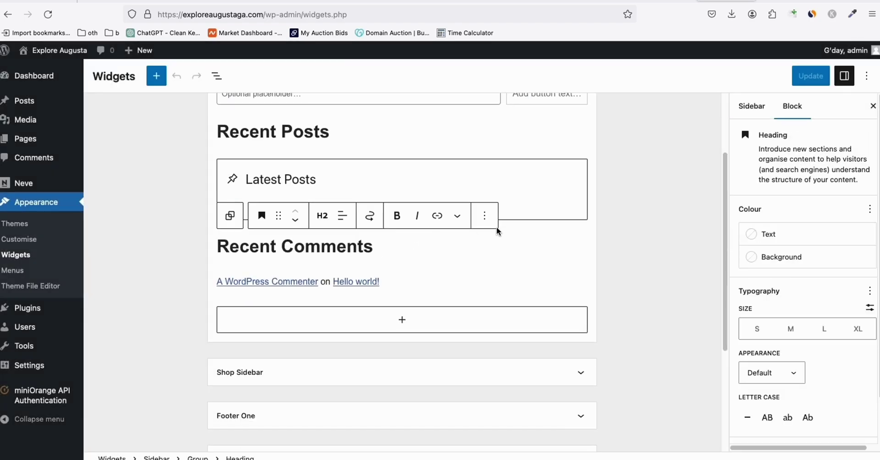
pyautogui.click(492, 237)
pyautogui.click(381, 287)
pyautogui.click(485, 254)
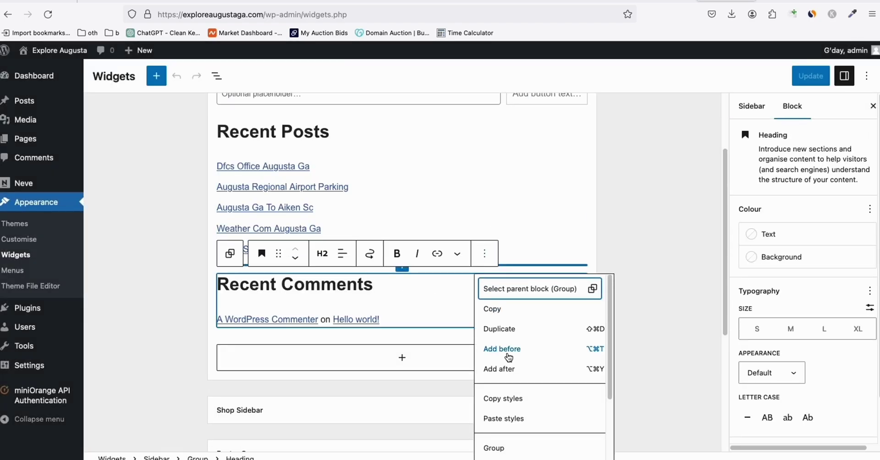
pyautogui.scroll(-3, 508, 358)
pyautogui.click(504, 450)
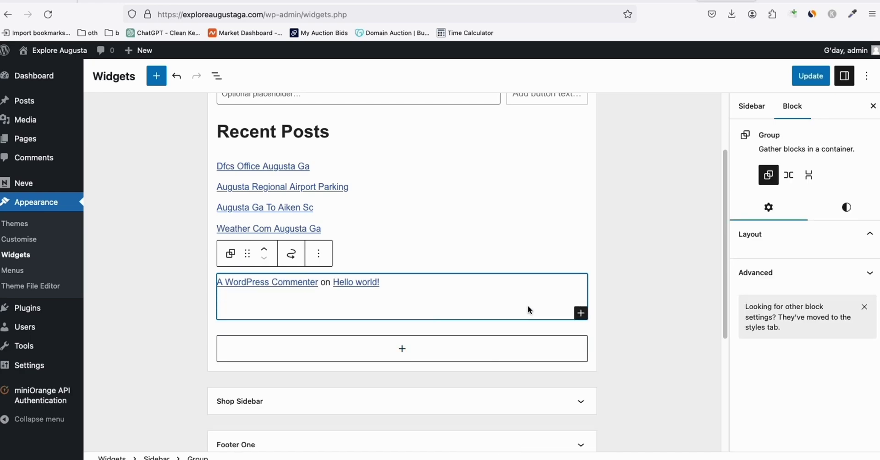
pyautogui.click(319, 255)
pyautogui.scroll(-3, 350, 429)
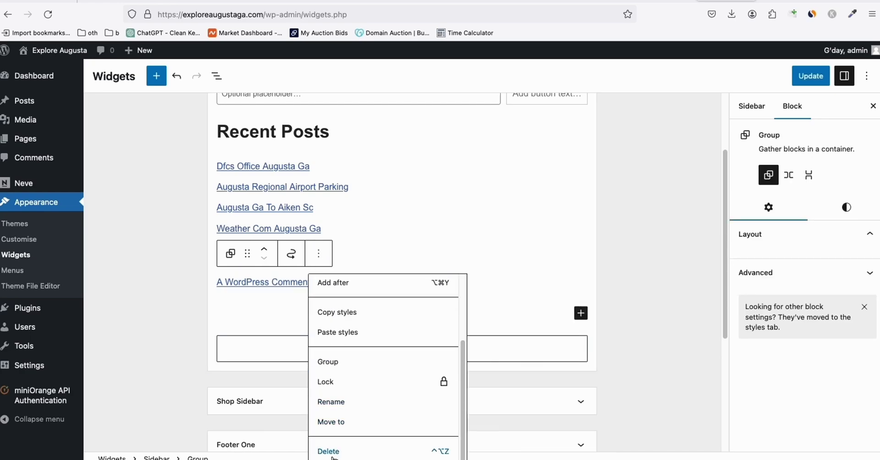
pyautogui.click(334, 452)
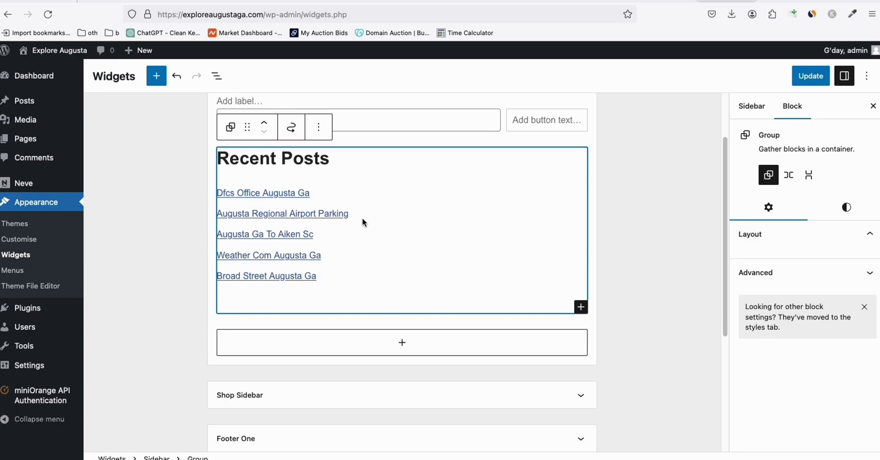
# Set the Latest Posts block to show 100 items and update the widgets.
pyautogui.click(330, 215)
pyautogui.doubleClick(854, 336)
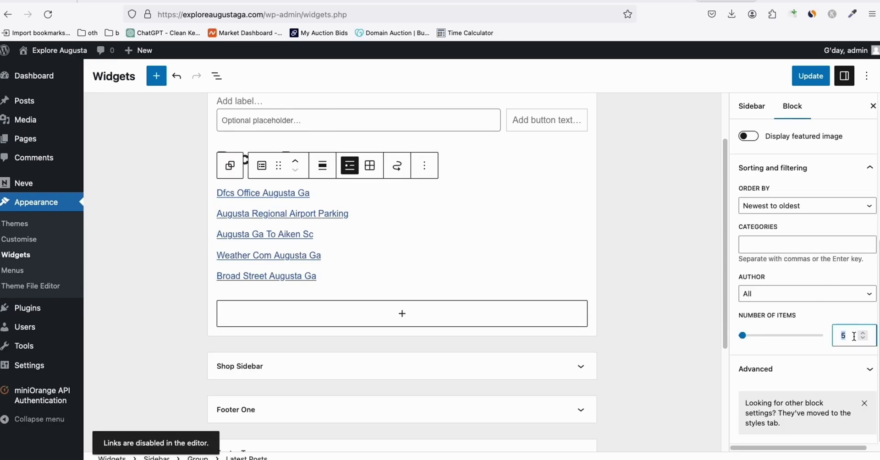
pyautogui.write('100')
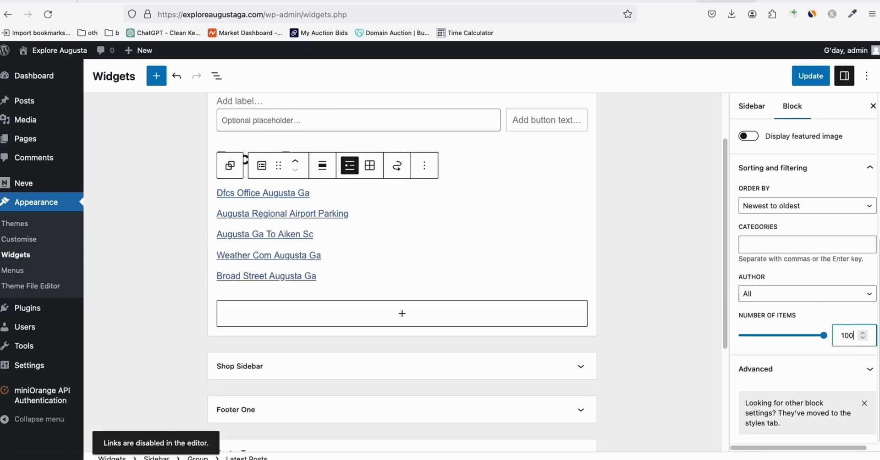
pyautogui.click(647, 278)
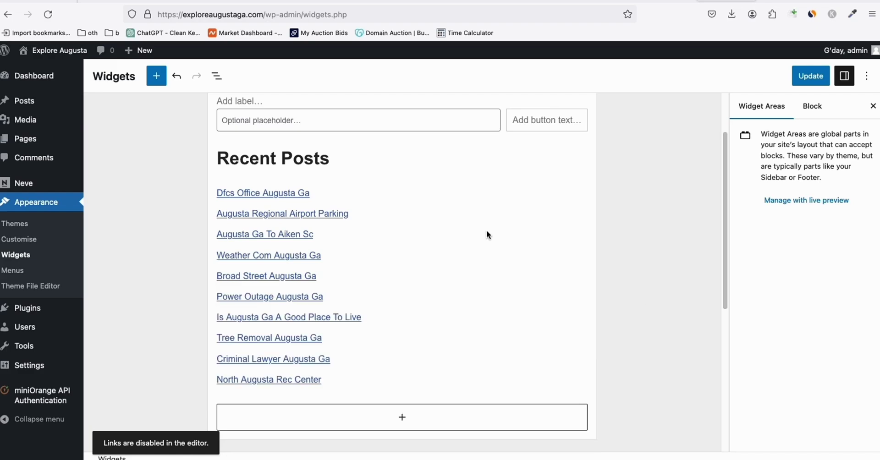
pyautogui.scroll(-5, 270, 318)
pyautogui.scroll(1, 270, 210)
pyautogui.scroll(4, 271, 210)
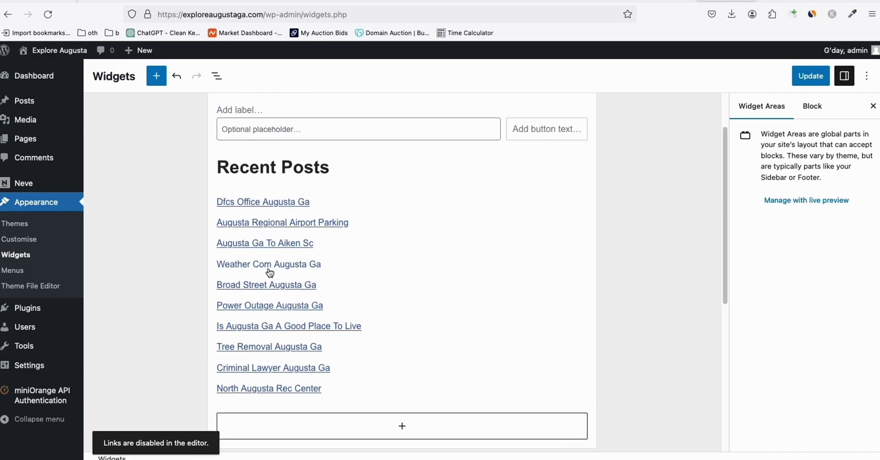
pyautogui.click(799, 77)
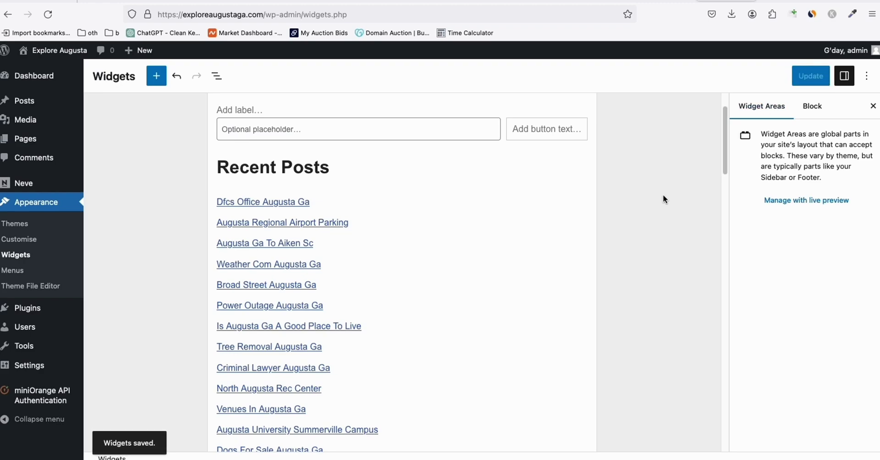
pyautogui.scroll(2, 663, 197)
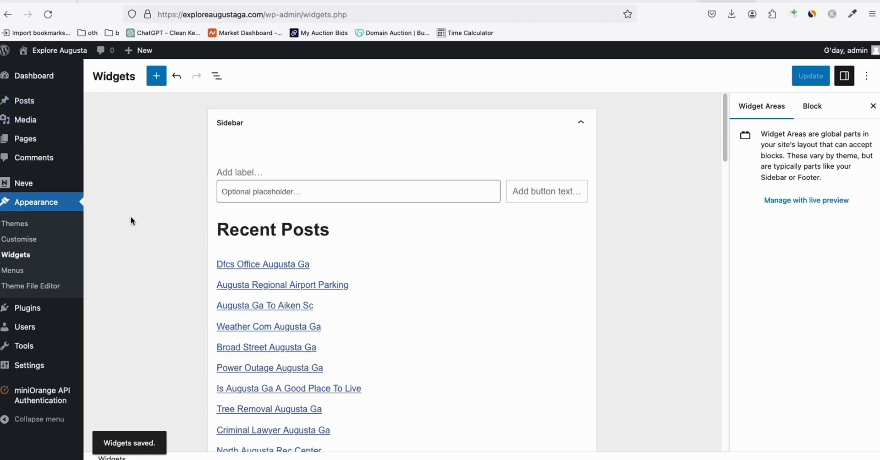
# Visit the Explore Augusta homepage, scroll its post grid, then go back to the Dashboard.
pyautogui.click(46, 71)
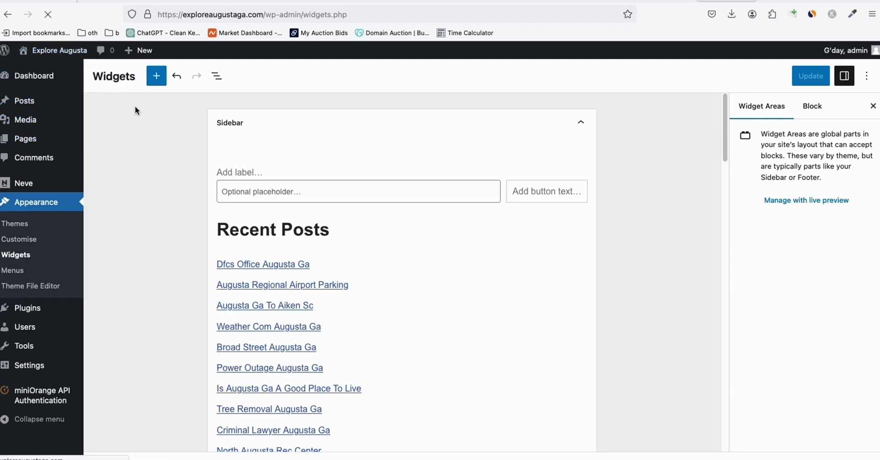
pyautogui.scroll(-5, 433, 188)
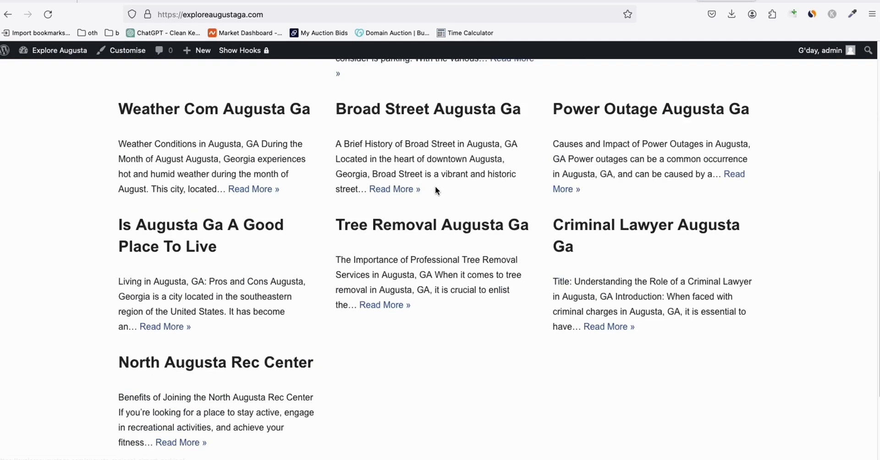
pyautogui.scroll(-3, 436, 191)
pyautogui.scroll(10, 435, 190)
pyautogui.scroll(-10, 268, 181)
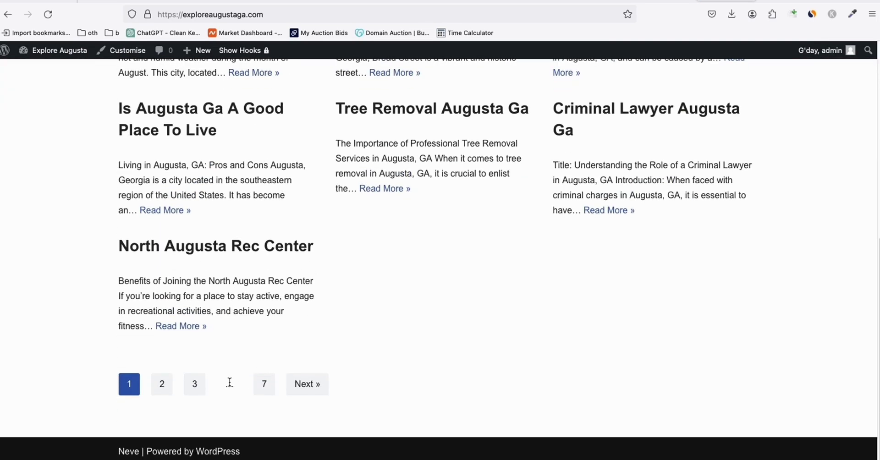
pyautogui.scroll(8, 184, 340)
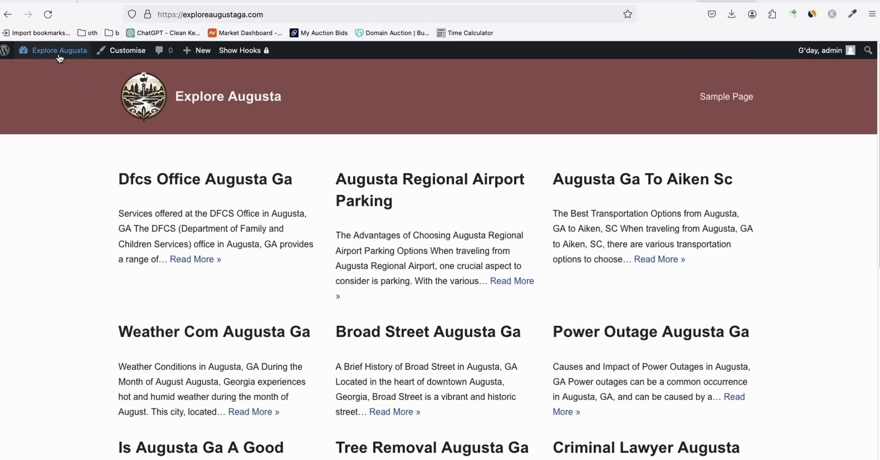
pyautogui.moveTo(55, 50)
pyautogui.click(51, 69)
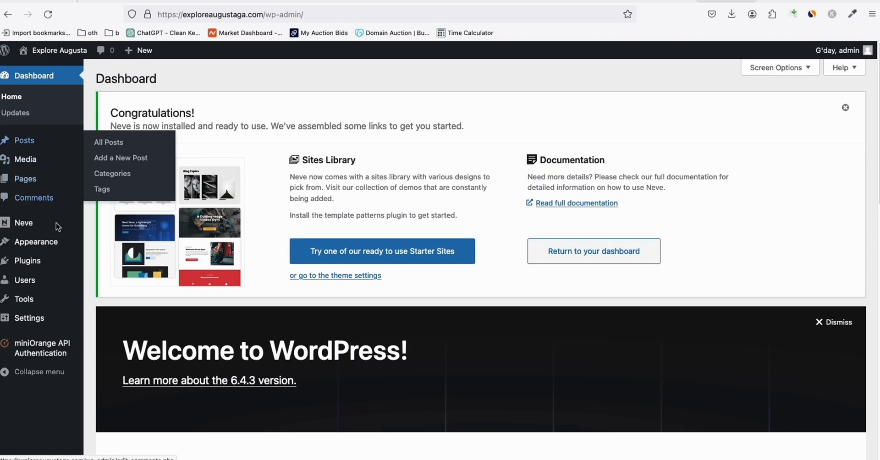
# Save Reading settings with 500 posts per blog page, then view the live homepage.
pyautogui.moveTo(66, 325)
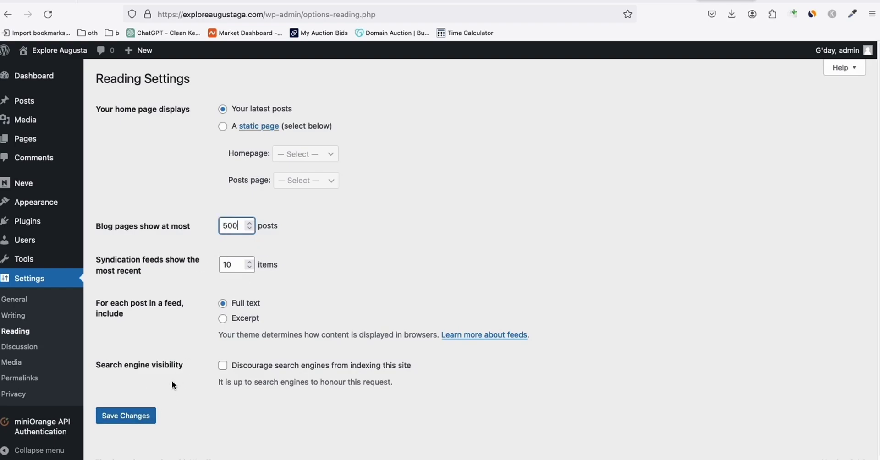
pyautogui.click(138, 418)
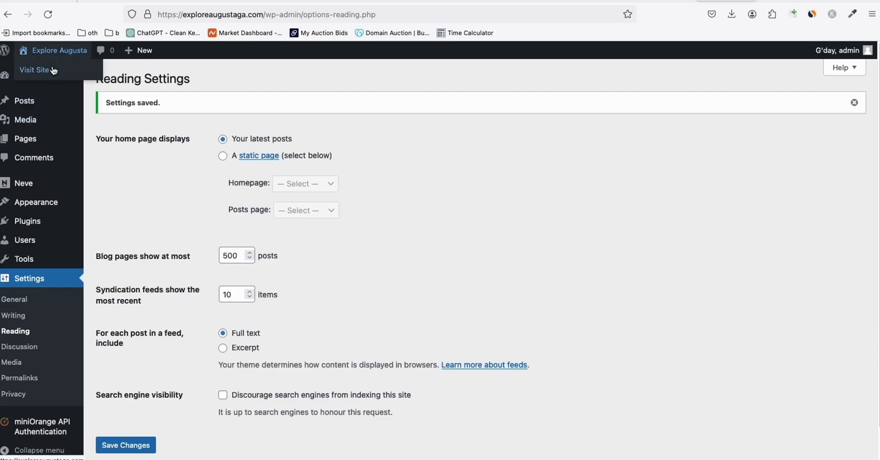
pyautogui.click(34, 68)
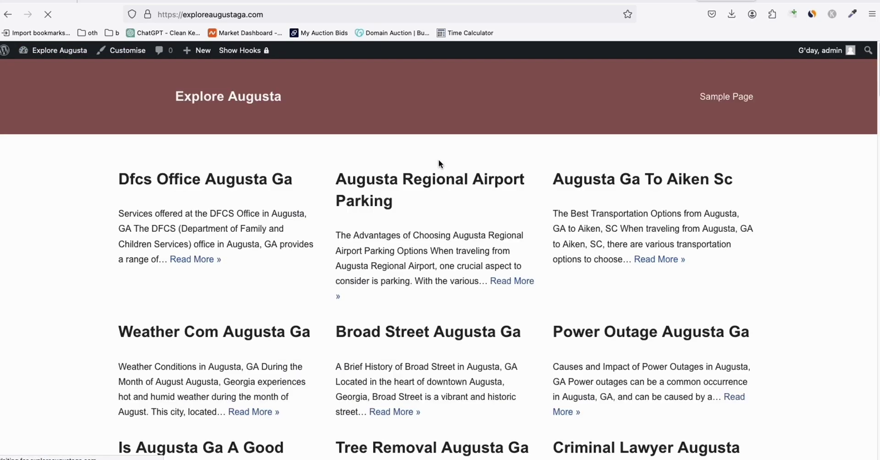
pyautogui.scroll(-10, 458, 179)
pyautogui.scroll(10, 483, 193)
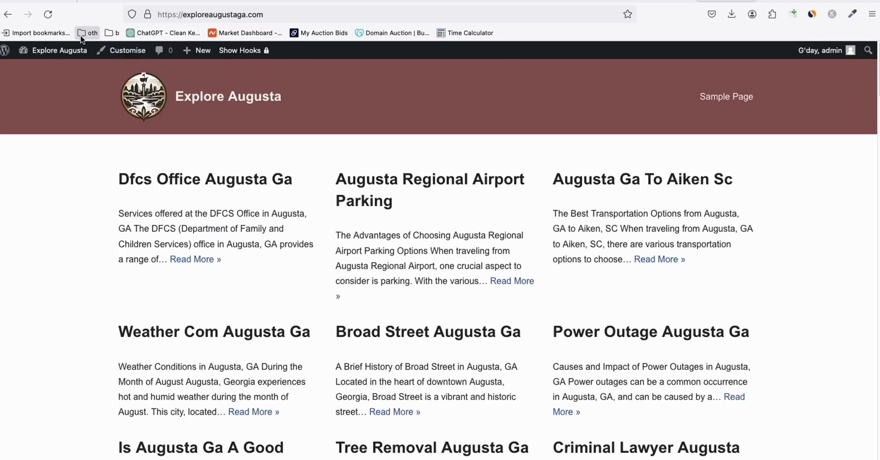
# From the Dashboard, move the Sample Page to the trash.
pyautogui.click(46, 69)
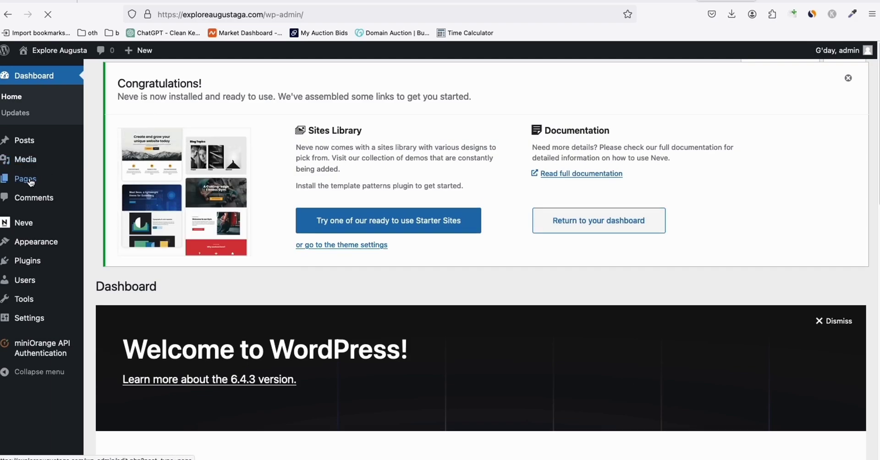
pyautogui.click(30, 182)
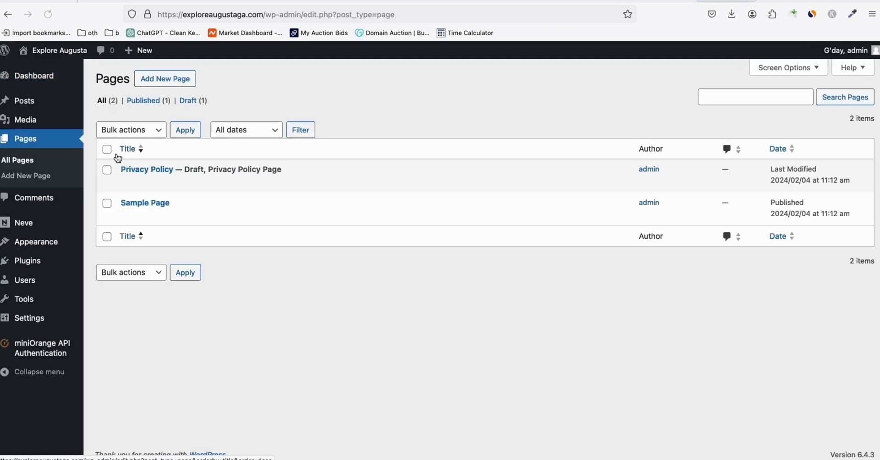
pyautogui.click(189, 215)
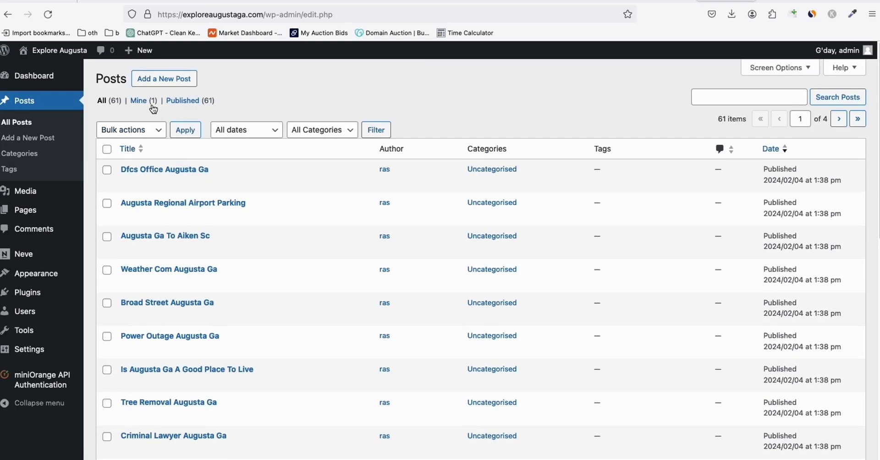
# Search posts for 'hello', trash the Hello world! post, then visit the live site.
pyautogui.scroll(-10, 202, 330)
pyautogui.scroll(10, 200, 325)
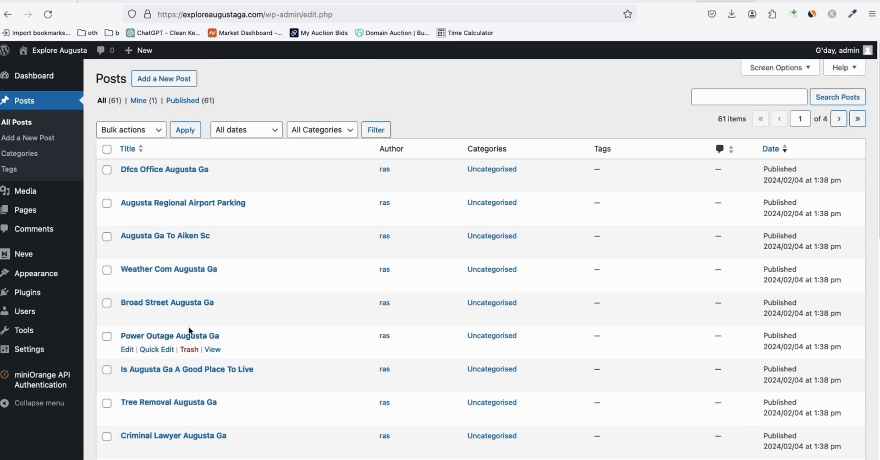
pyautogui.click(727, 96)
pyautogui.write('hello')
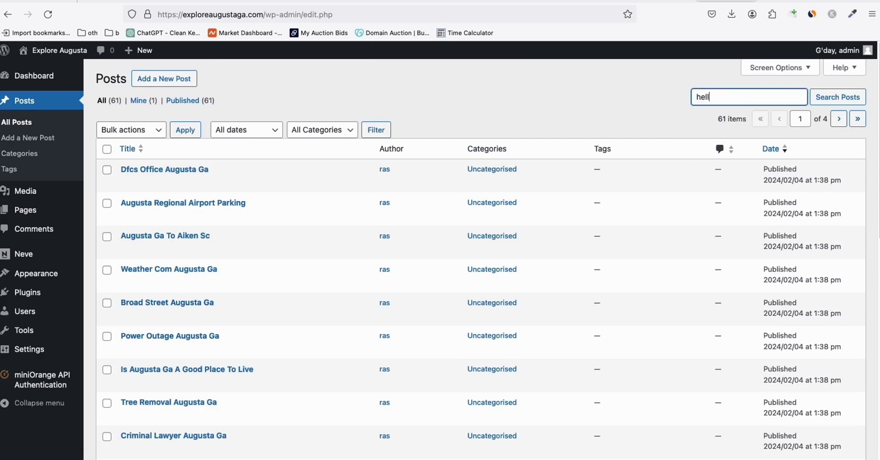
pyautogui.press('Return')
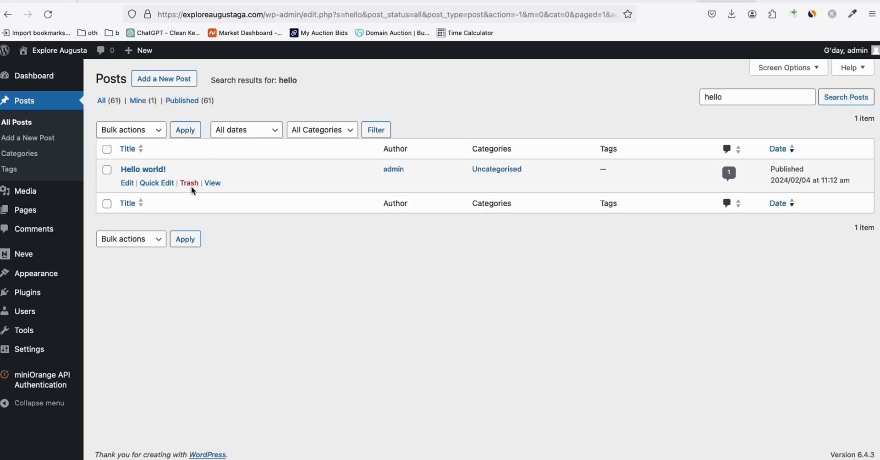
pyautogui.click(191, 185)
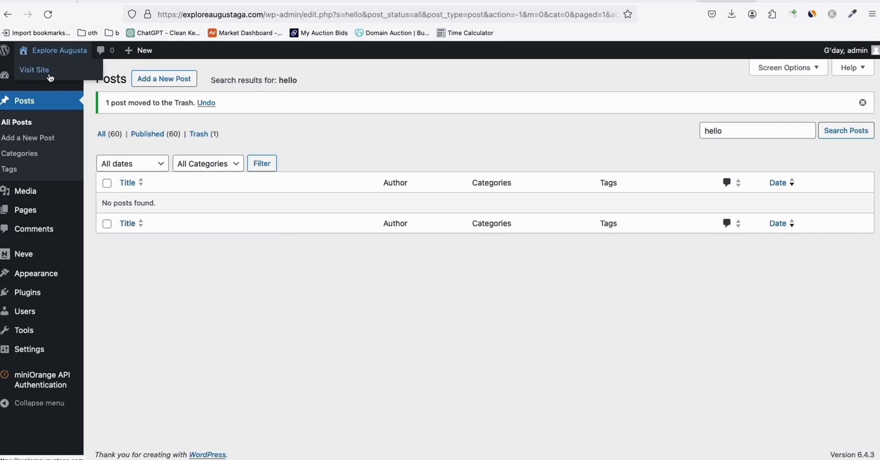
pyautogui.click(69, 68)
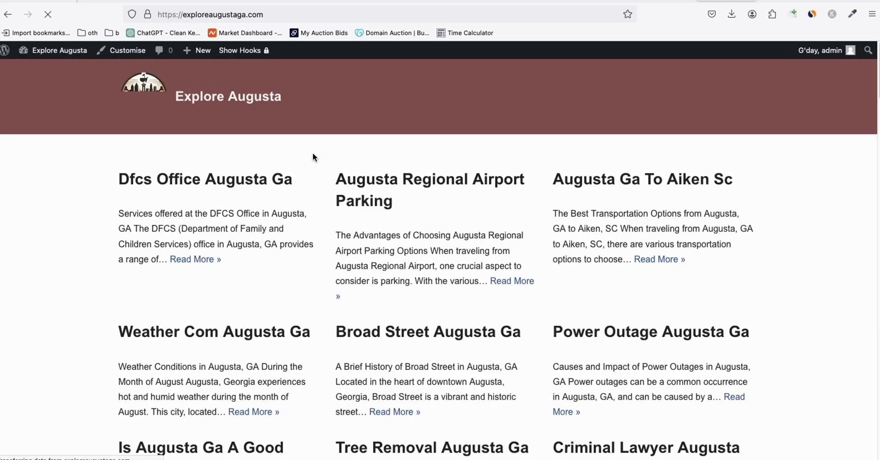
pyautogui.scroll(-10, 257, 178)
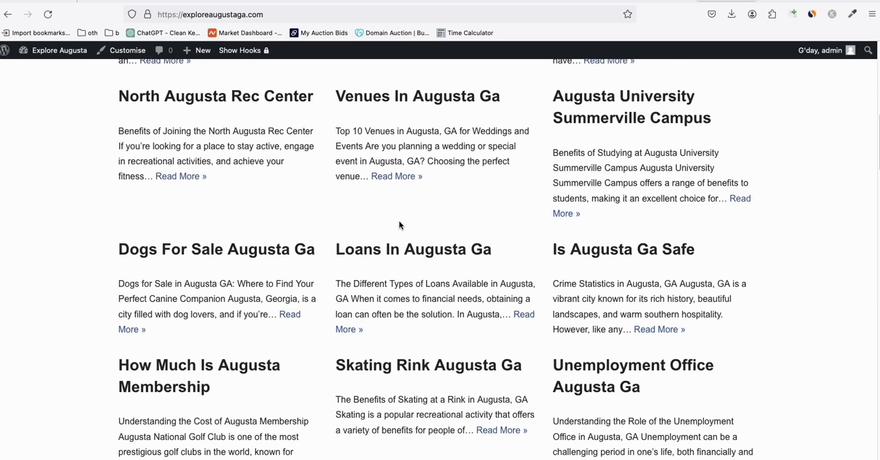
pyautogui.scroll(10, 399, 222)
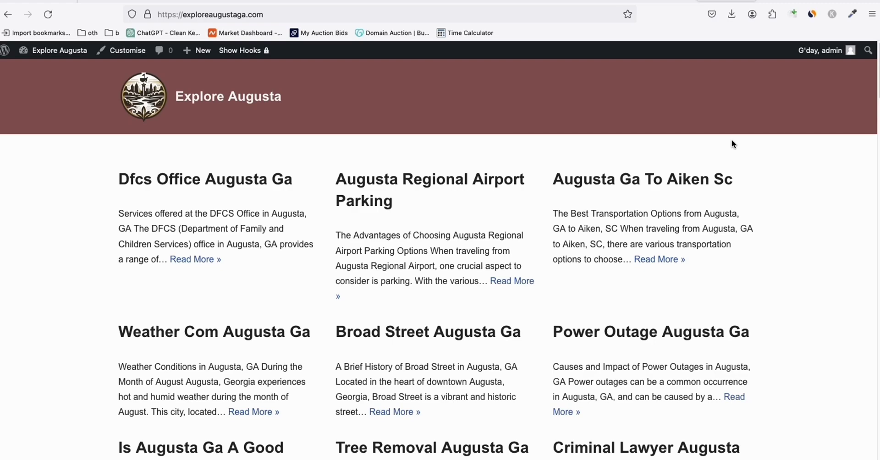
# In Ahrefs, open the full list of 107 matching terms for fermentation kit.
pyautogui.click(123, 4)
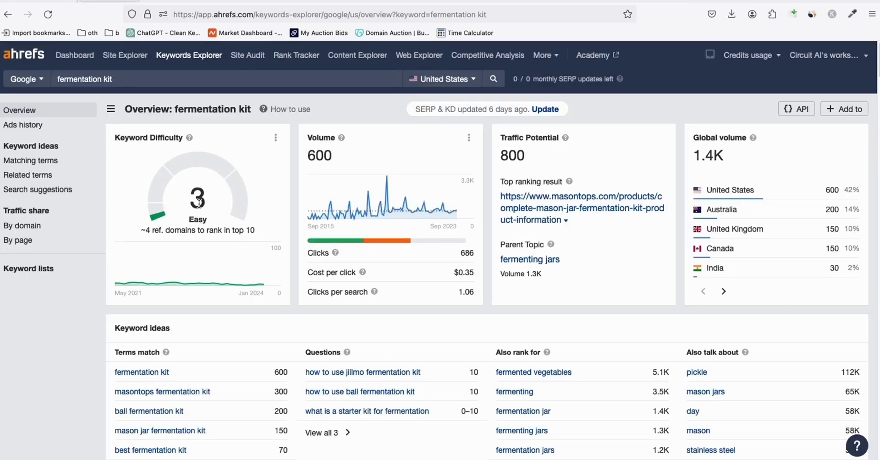
pyautogui.scroll(-3, 198, 203)
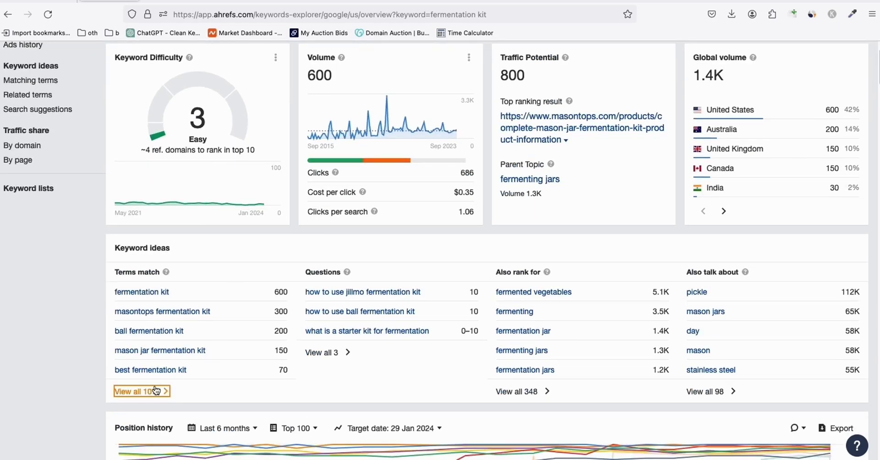
pyautogui.click(142, 391)
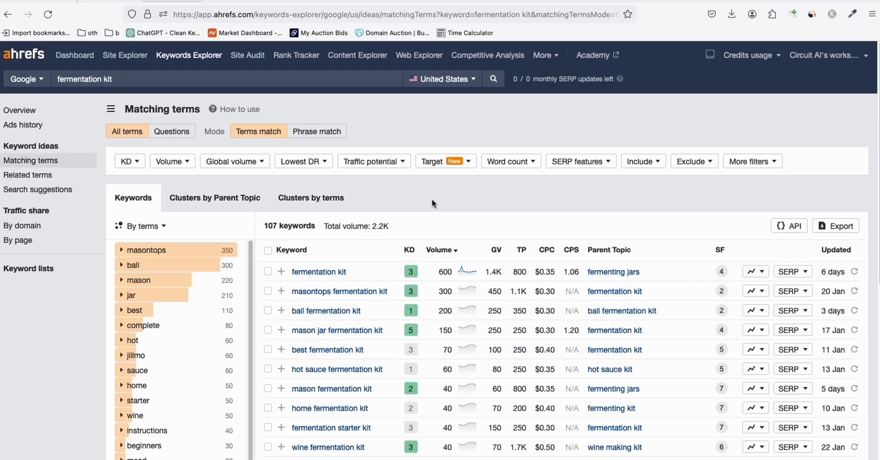
# Scroll through the 107 fermentation kit keywords to review them.
pyautogui.scroll(-1, 432, 199)
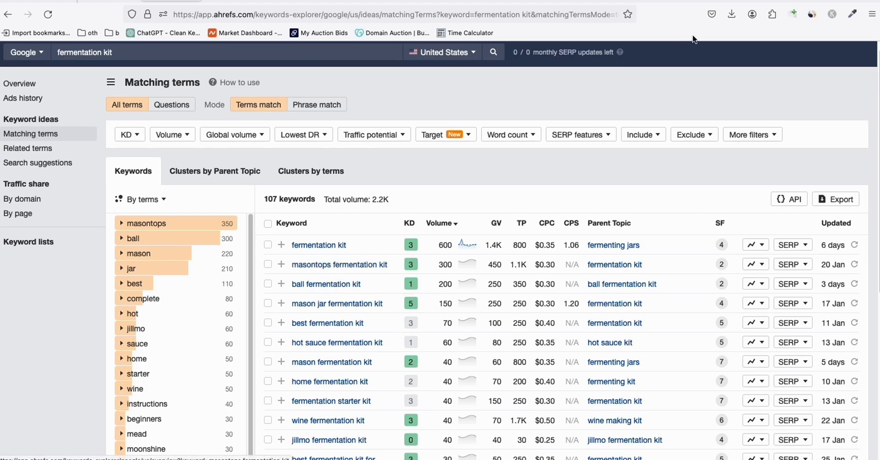
pyautogui.scroll(-3, 340, 279)
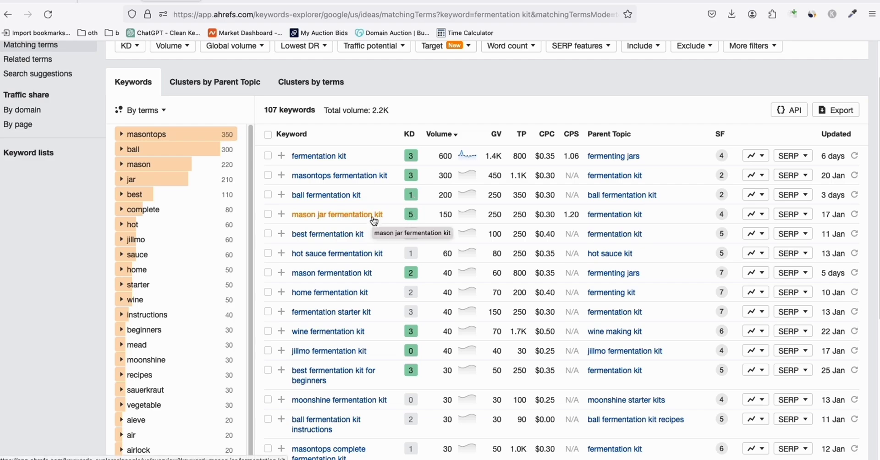
pyautogui.scroll(-1, 336, 281)
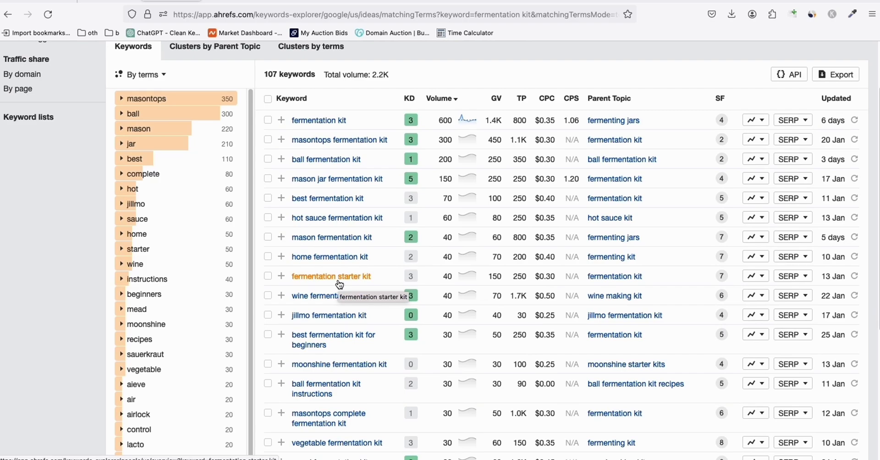
pyautogui.scroll(-2, 395, 237)
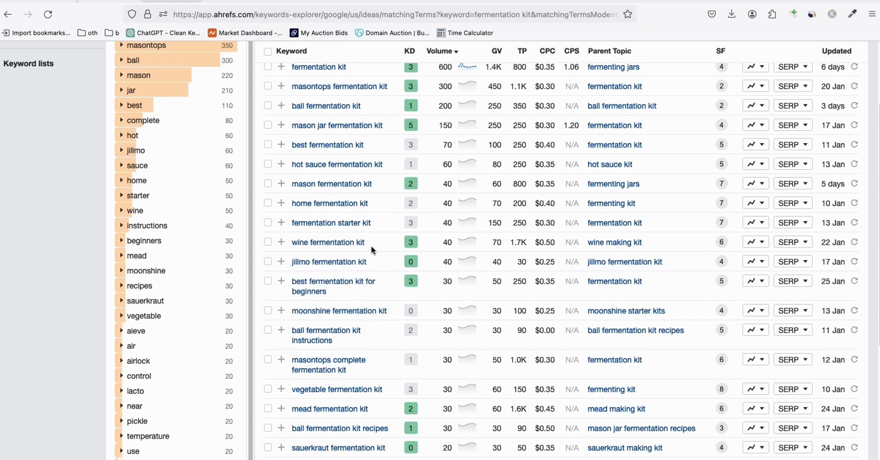
pyautogui.scroll(-3, 353, 249)
pyautogui.scroll(4, 345, 249)
pyautogui.scroll(4, 346, 249)
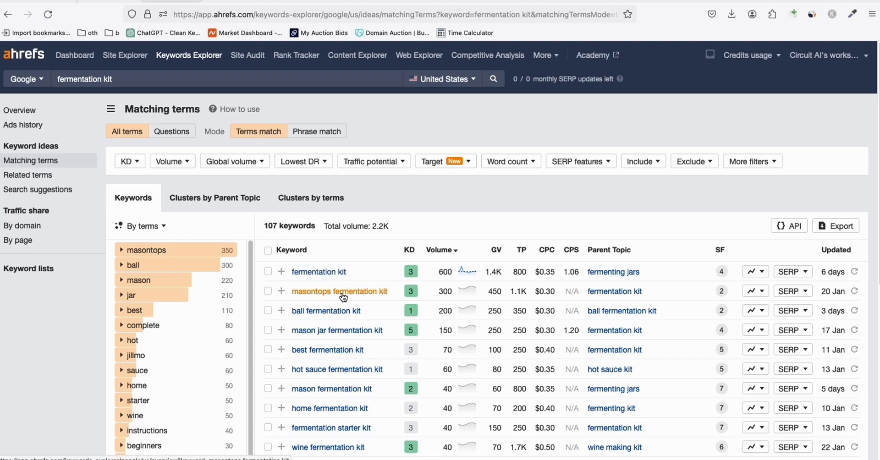
pyautogui.scroll(-1, 344, 296)
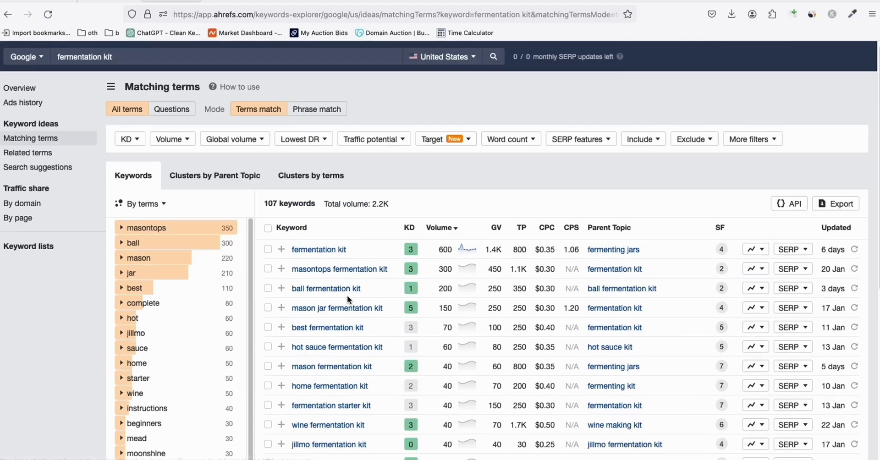
pyautogui.scroll(1, 348, 295)
# Bring up vintage music box and scroll through its 361 matching keywords (4.4K volume).
pyautogui.click(246, 2)
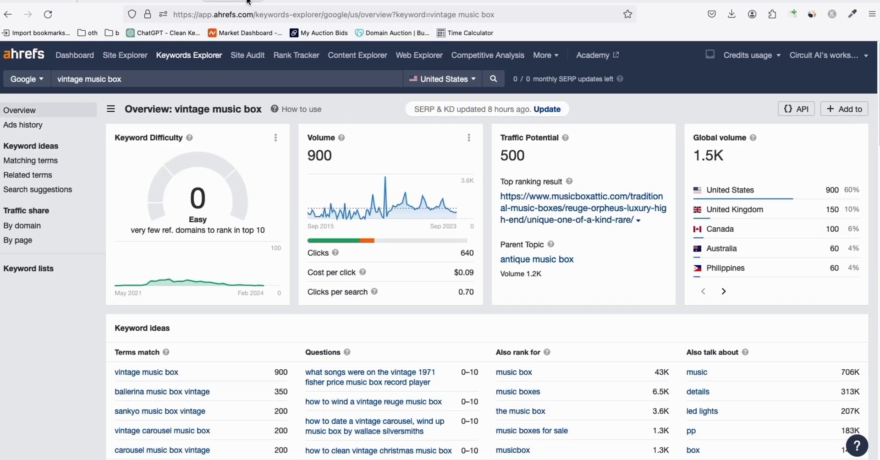
pyautogui.scroll(-1, 217, 120)
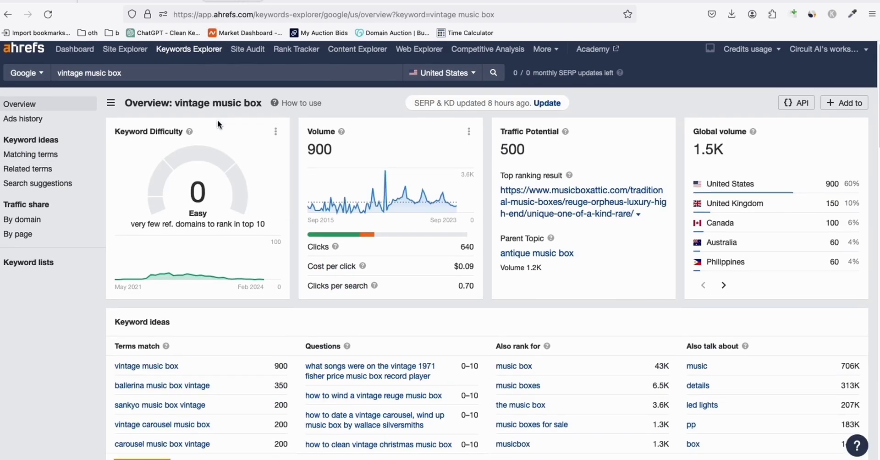
pyautogui.scroll(-1, 217, 120)
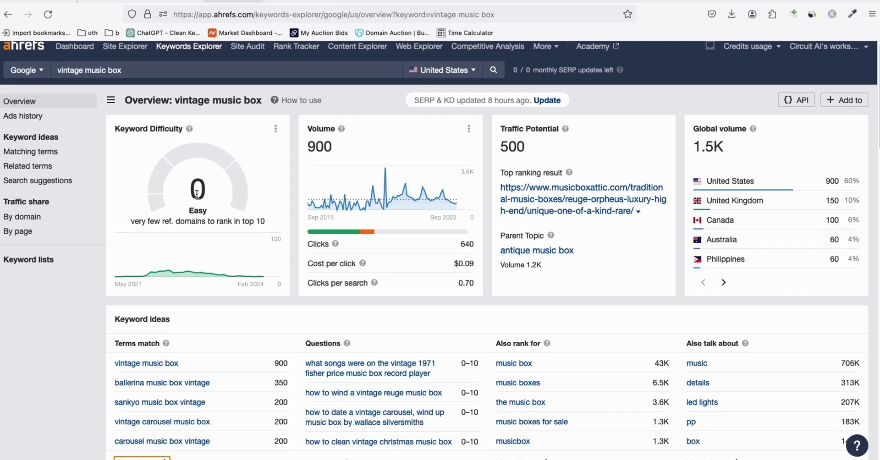
pyautogui.scroll(-1, 197, 197)
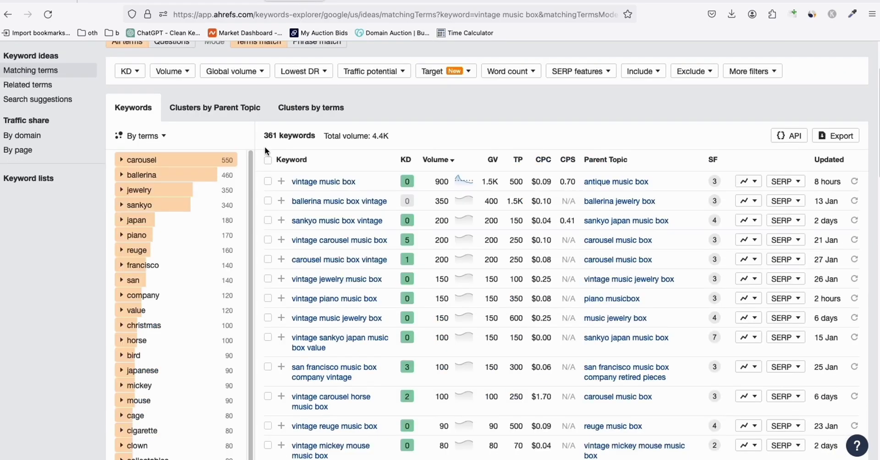
pyautogui.scroll(-3, 343, 197)
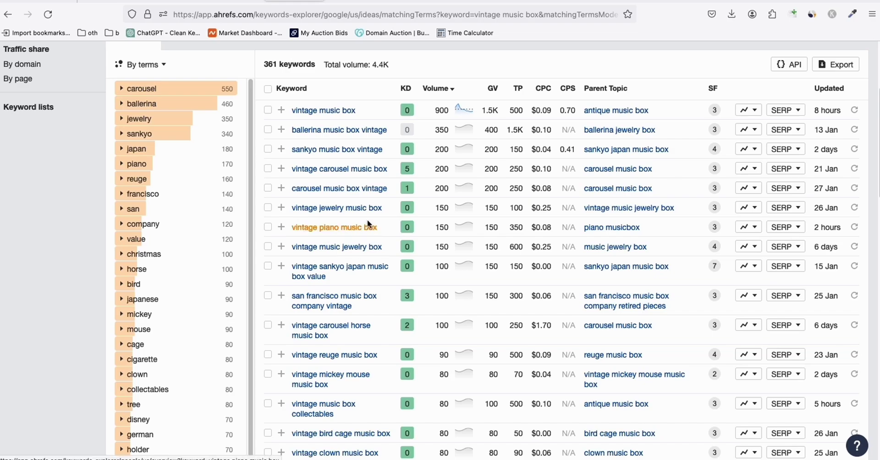
pyautogui.scroll(-6, 370, 219)
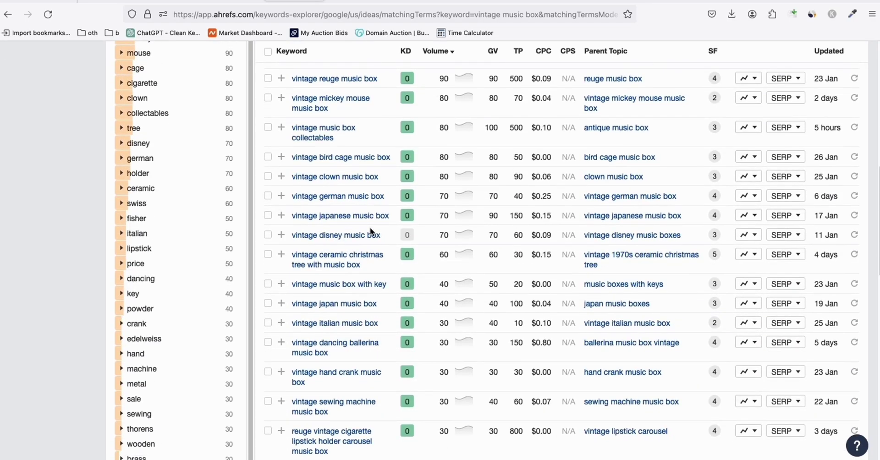
pyautogui.scroll(8, 370, 231)
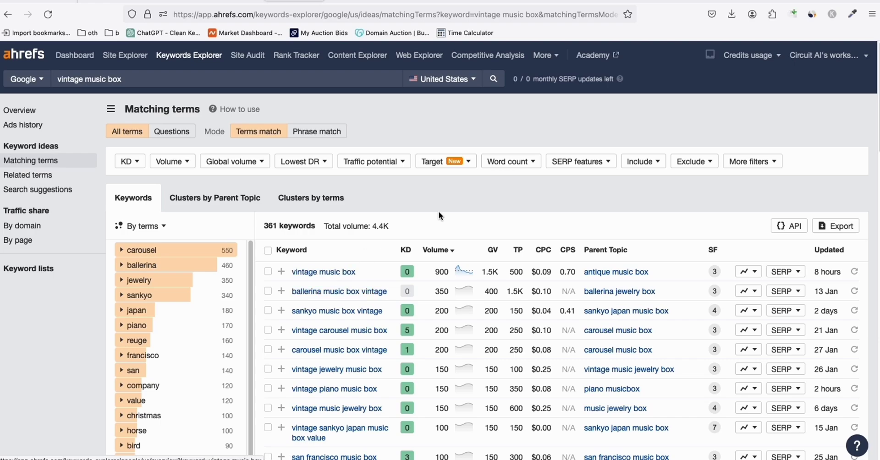
# Check the article still generating in Article AI Generator, then return to the Explore Augusta homepage.
pyautogui.click(794, 4)
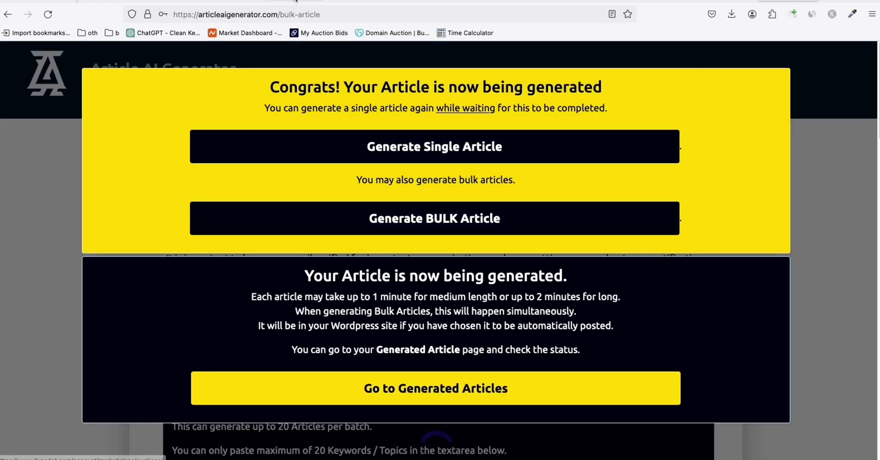
pyautogui.hotkey('ctrl', 'Tab')
pyautogui.scroll(-4, 423, 195)
pyautogui.scroll(4, 807, 216)
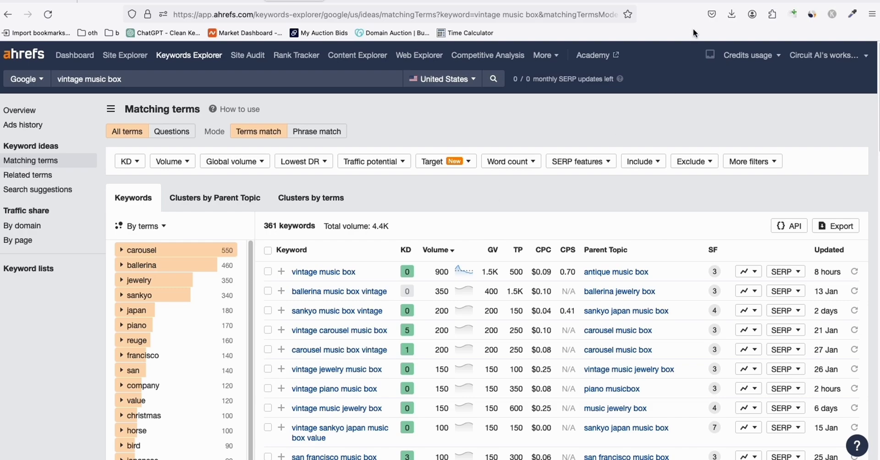
pyautogui.click(713, 2)
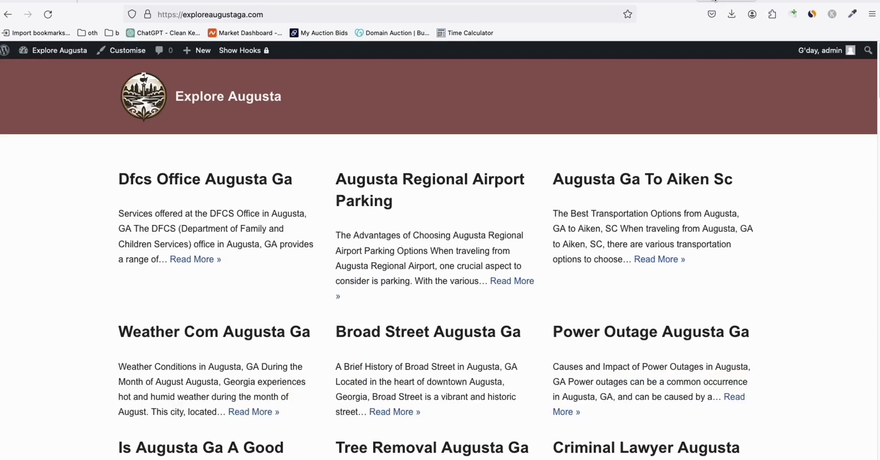